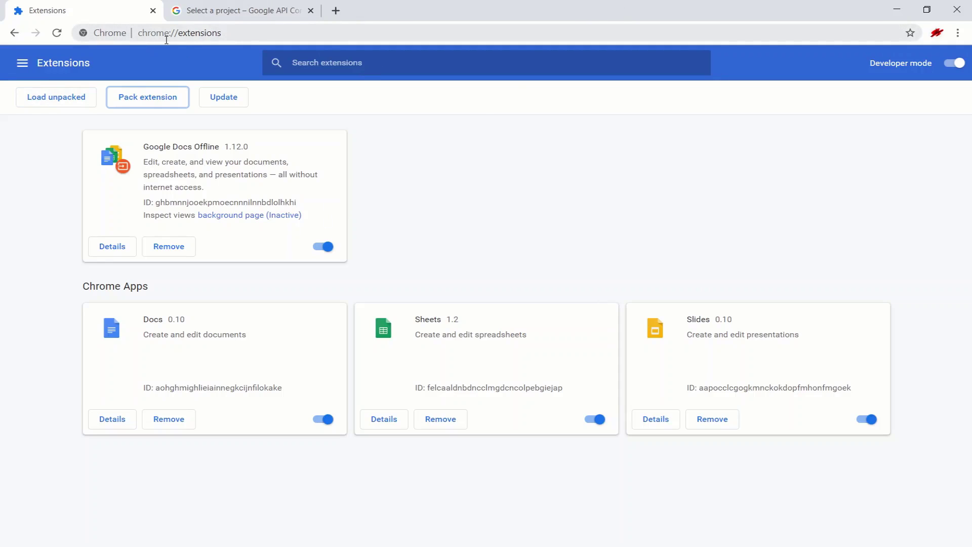
Pack chrome-ext-oauth2-authorization into chrome-ext-oauth2-authorization.crx and a .pem key, then dismiss the result message.
click(147, 98)
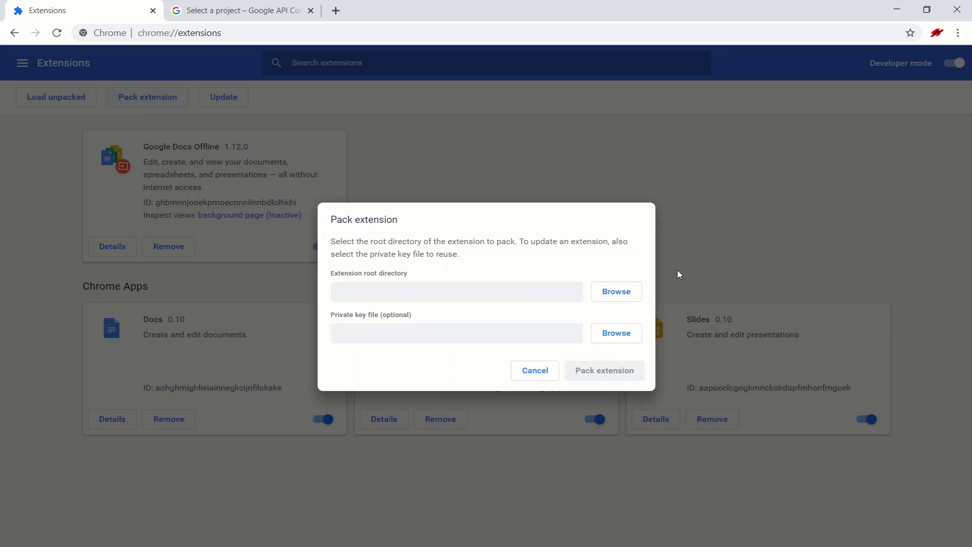
click(614, 299)
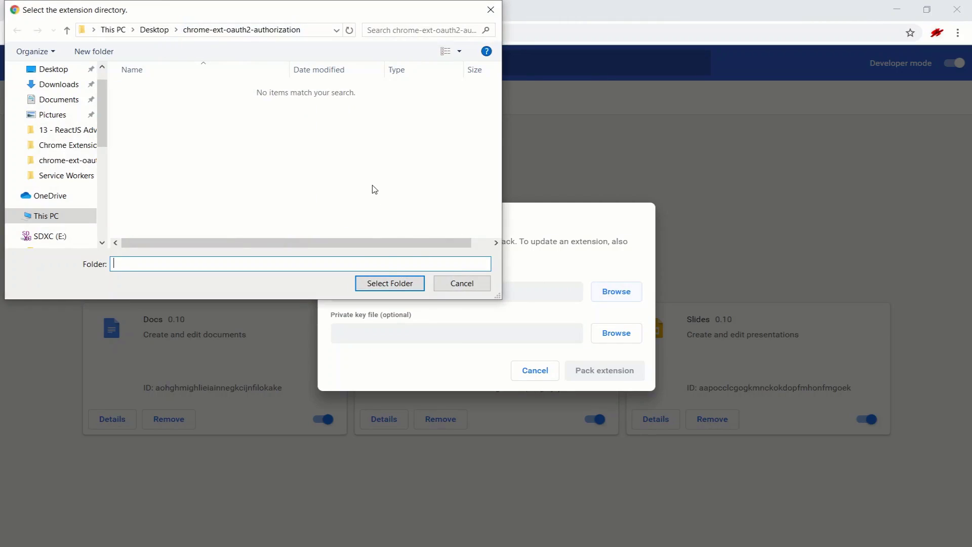
click(392, 283)
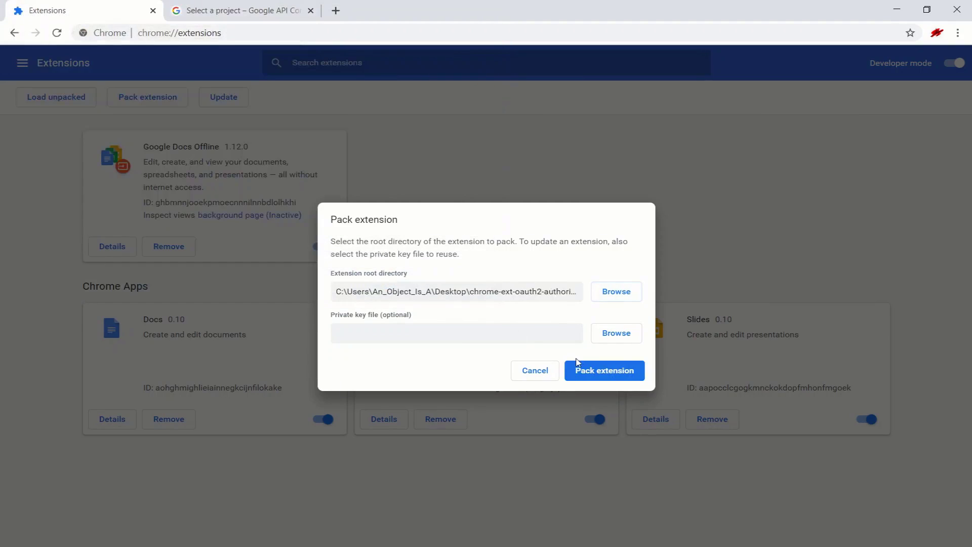
click(585, 367)
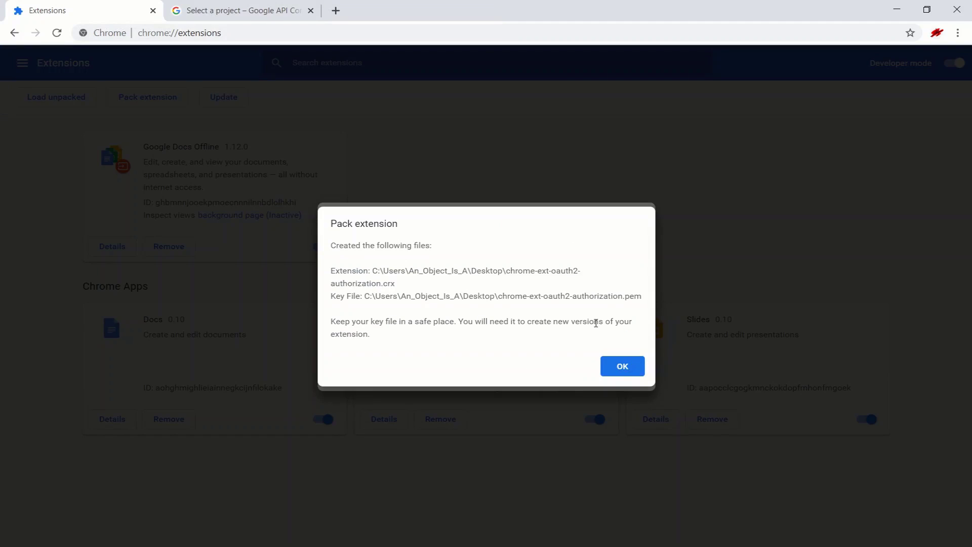
drag(400, 290, 349, 284)
click(626, 373)
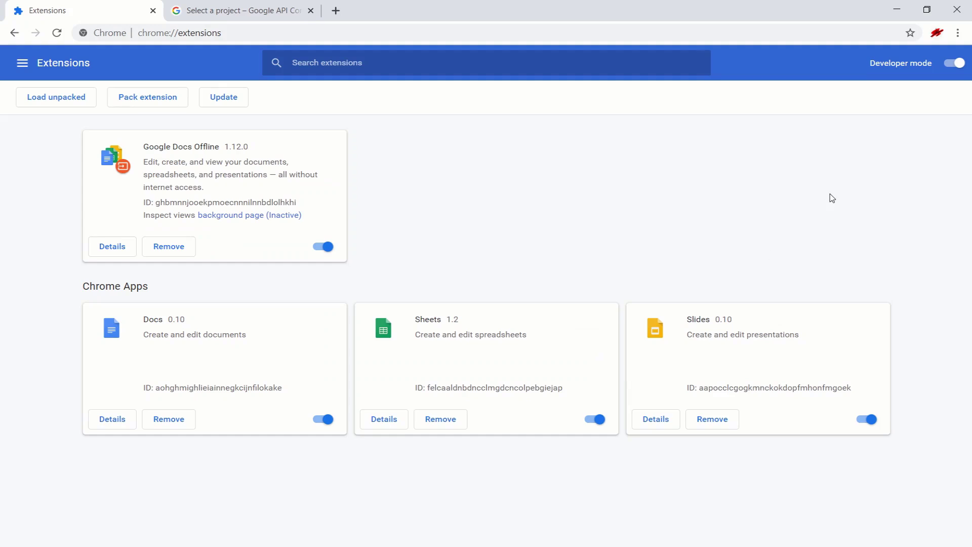
Open the Desktop folder in File Explorer and move the window to the right side.
key(super)
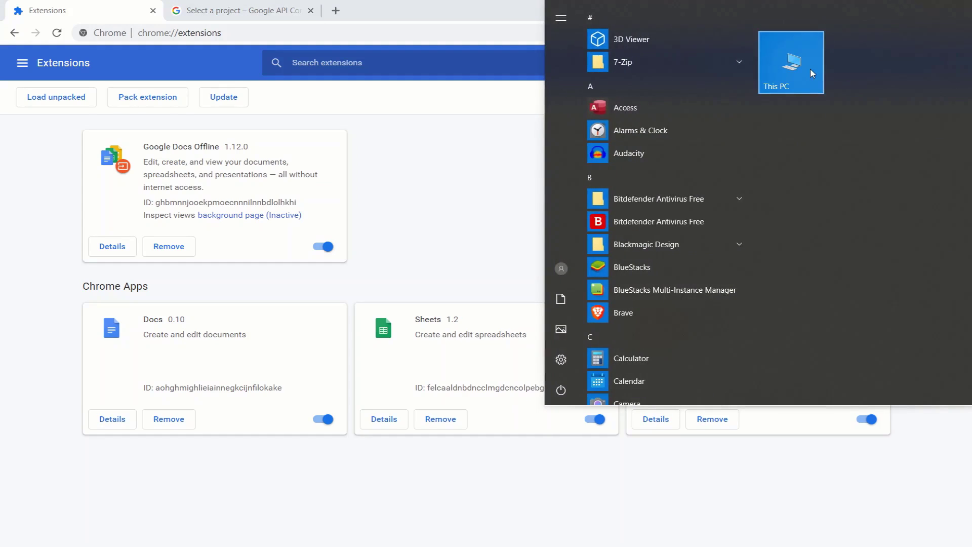
click(810, 69)
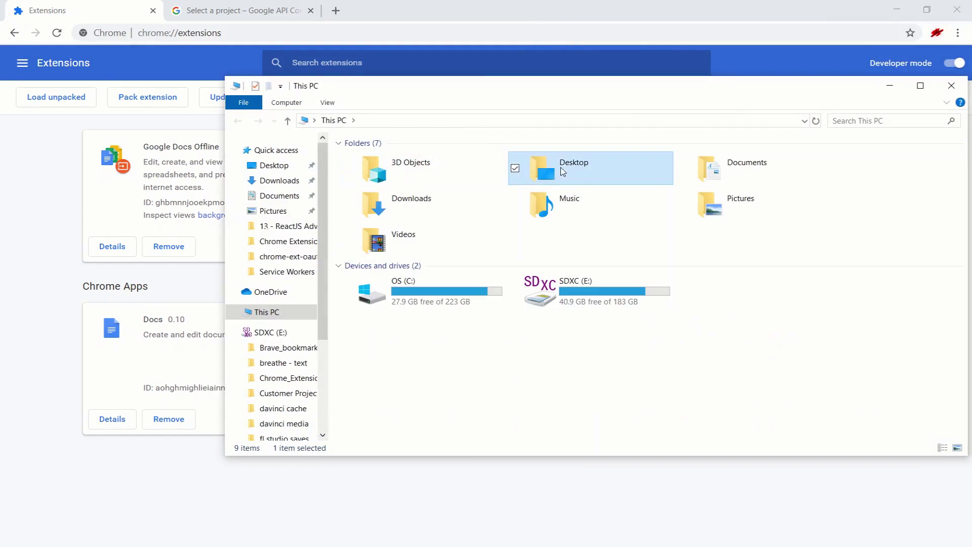
double_click(547, 168)
drag(523, 89, 924, 112)
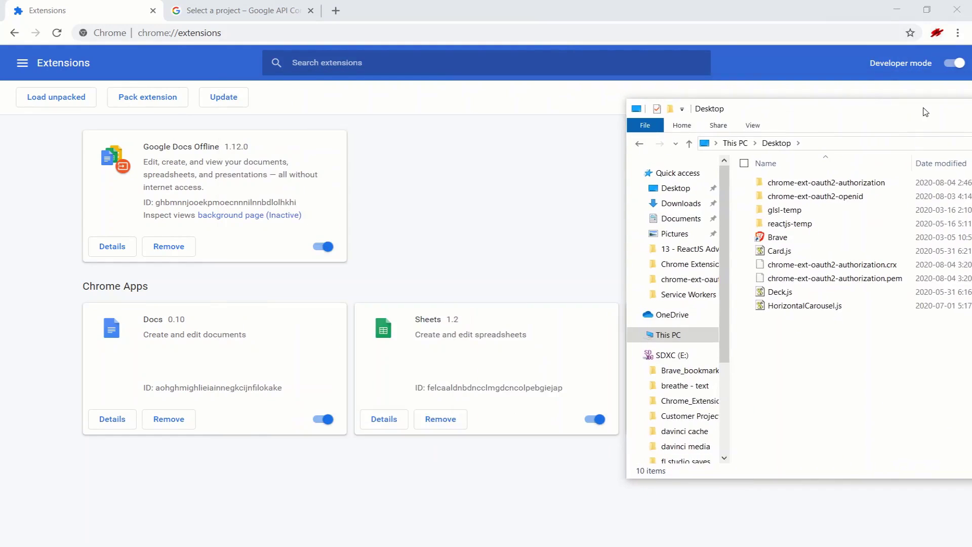
Drag chrome-ext-oauth2-authorization.crx onto the Extensions page, add it, and select its extension ID.
click(816, 264)
drag(816, 264, 560, 226)
click(511, 96)
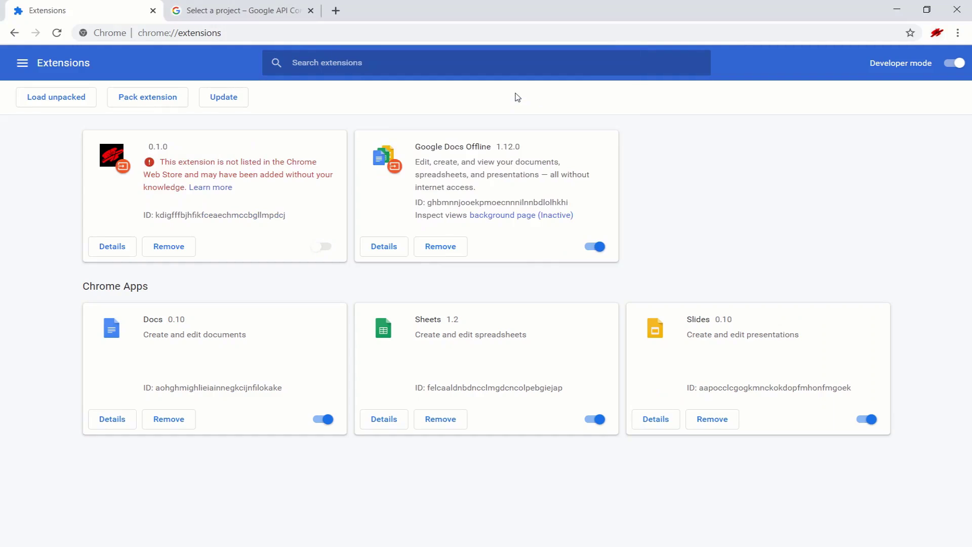
drag(200, 216, 280, 215)
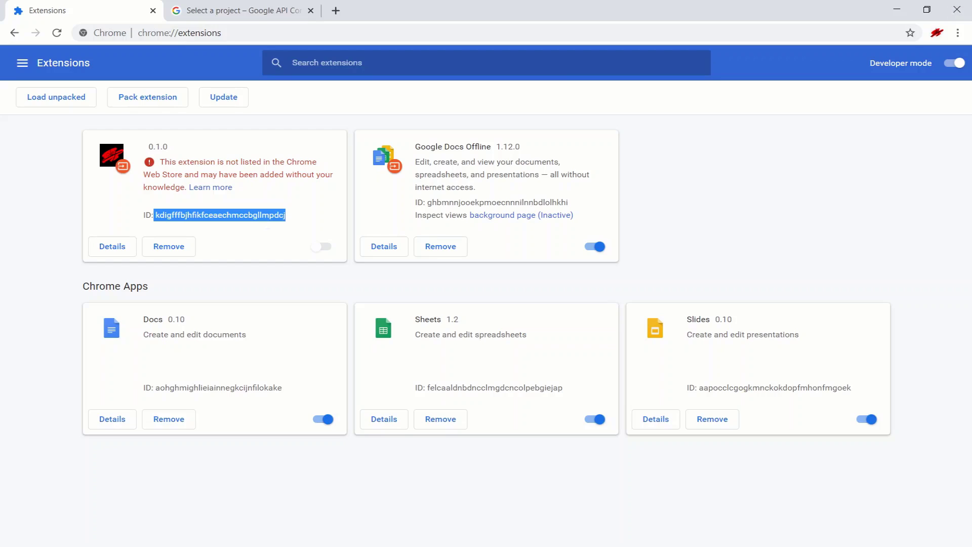
click(968, 4)
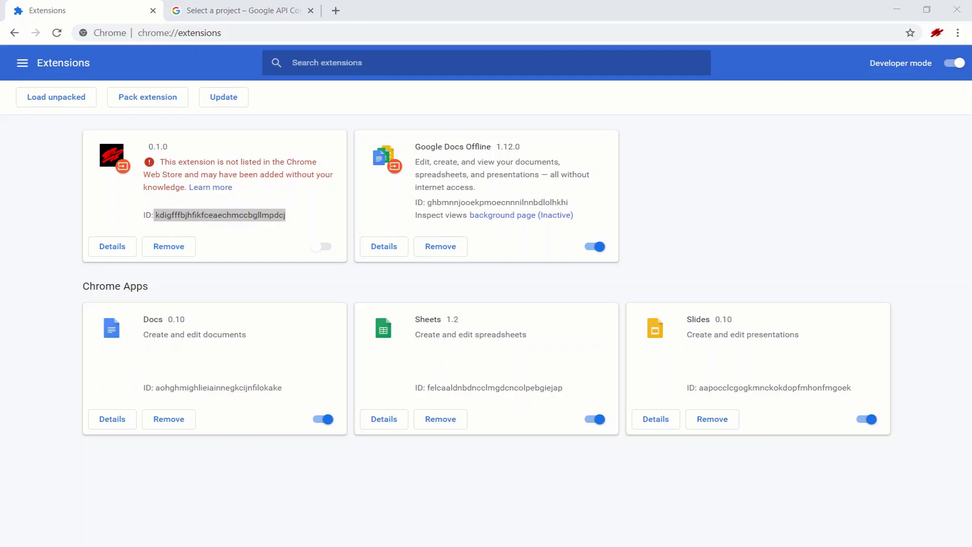
Browse from C: through Users, AppData, Local, Google, Chrome, User Data to the Default folder.
click(770, 46)
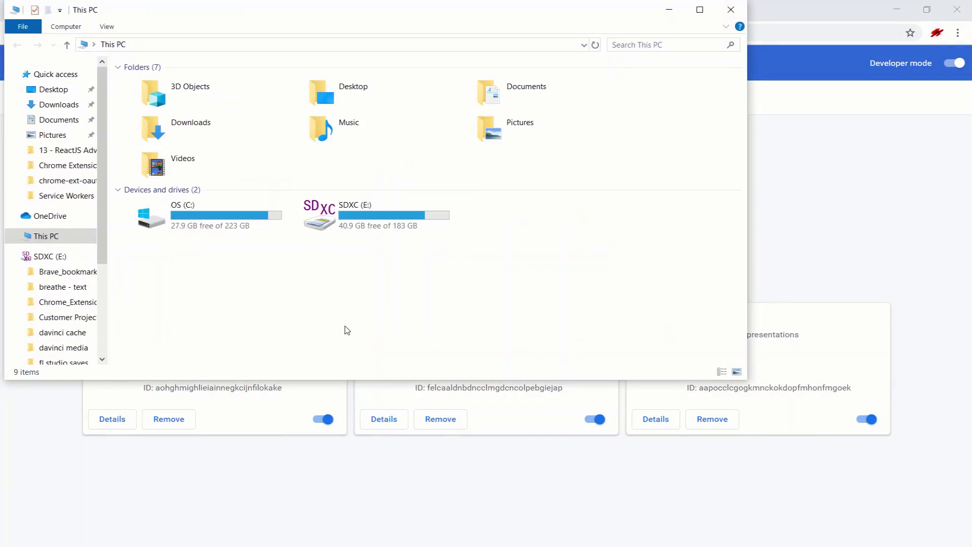
double_click(212, 235)
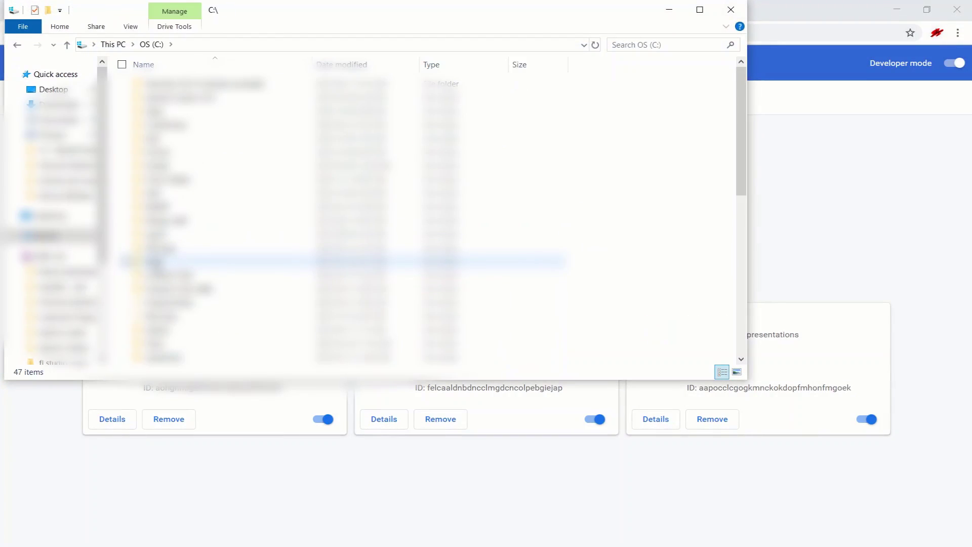
double_click(162, 345)
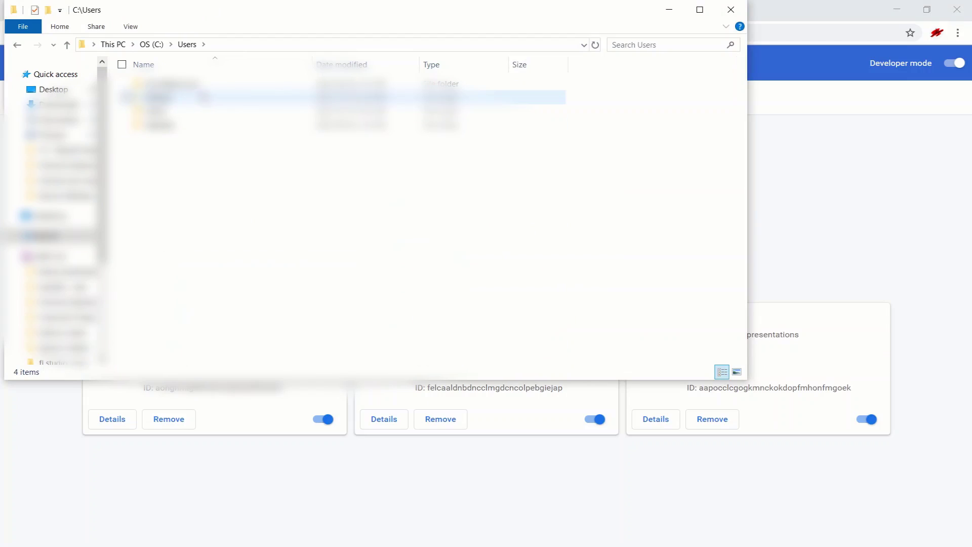
double_click(167, 84)
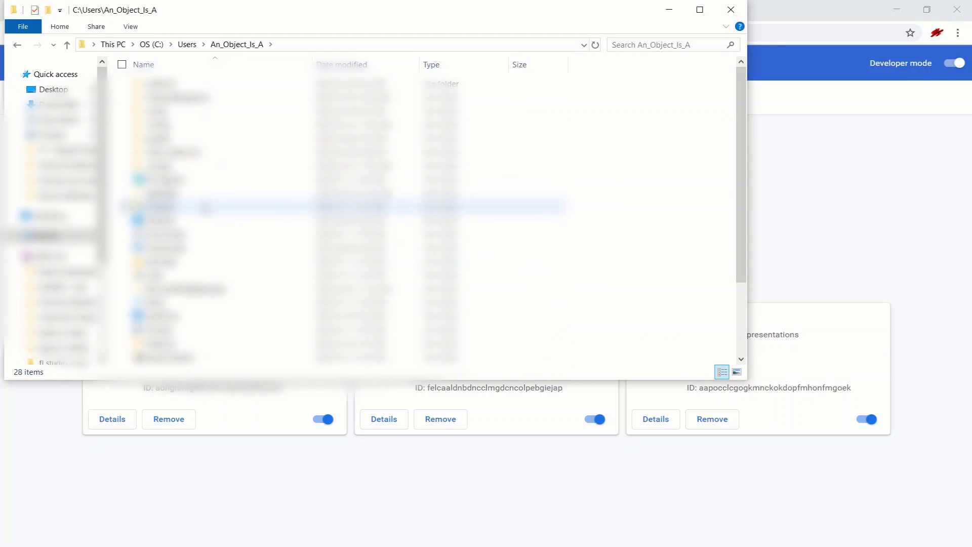
double_click(188, 193)
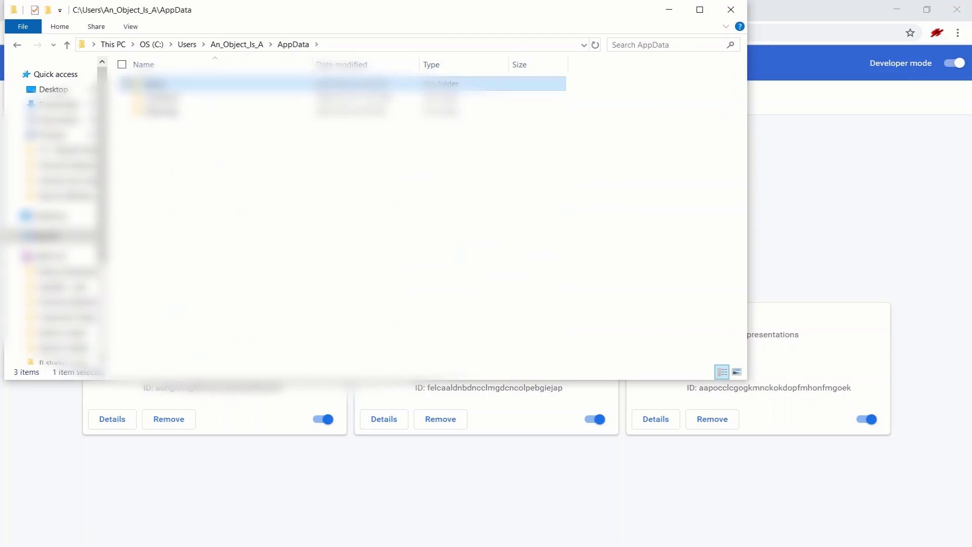
double_click(152, 84)
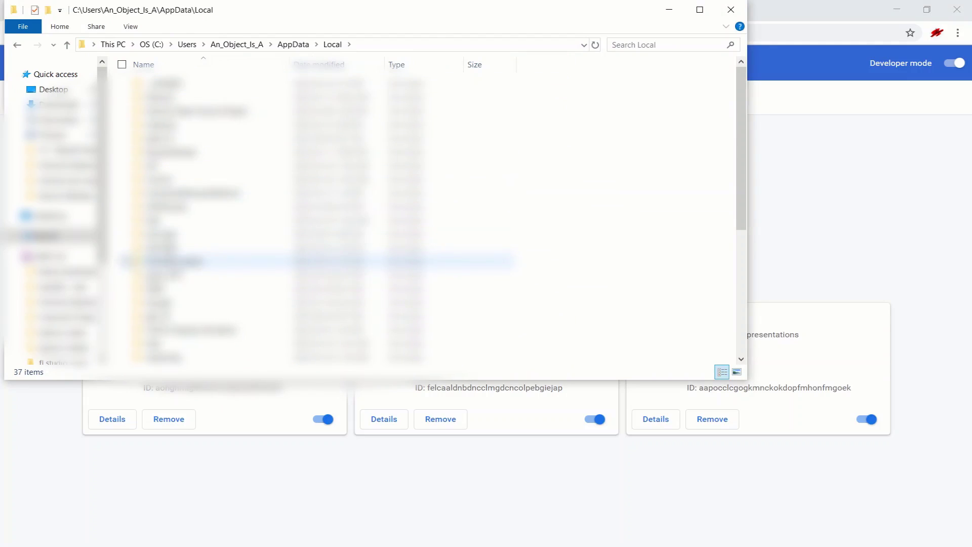
double_click(167, 301)
double_click(162, 83)
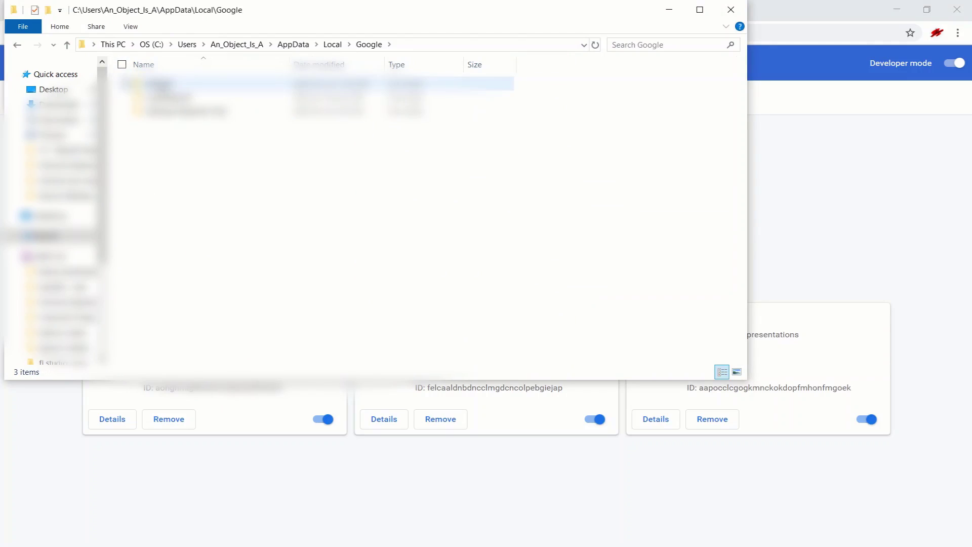
double_click(162, 83)
double_click(162, 138)
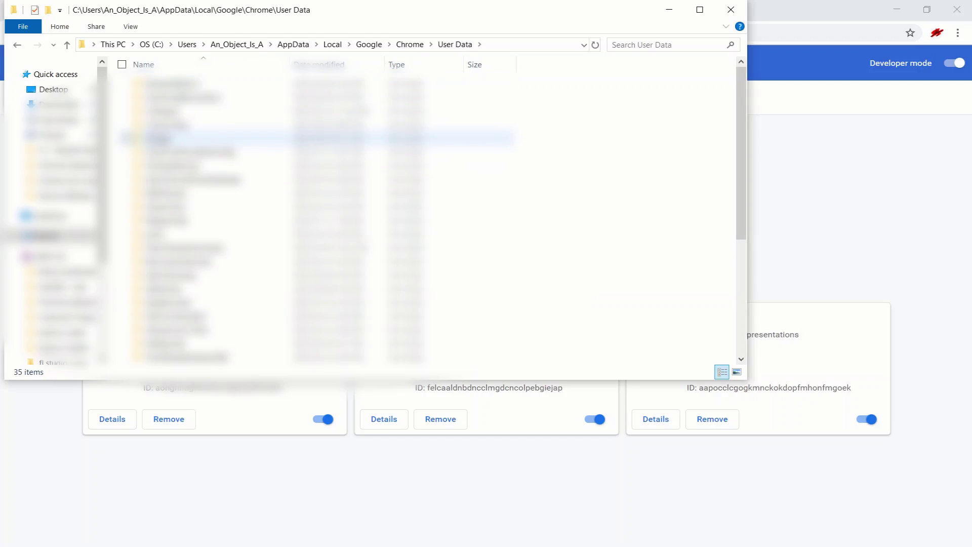
Open Extensions > extension ID > 0.1.0_0 and open its manifest.json in GVIM.
click(162, 192)
click(162, 220)
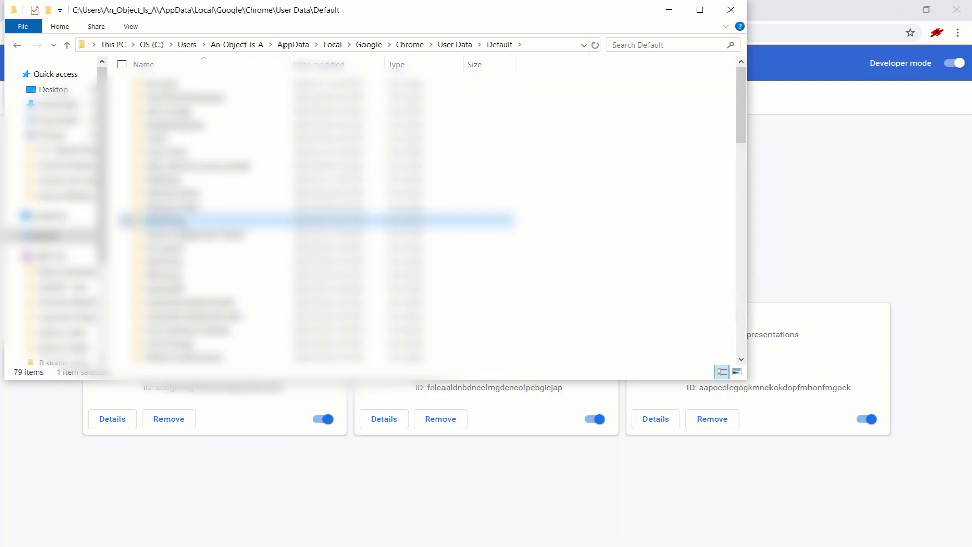
double_click(182, 221)
double_click(183, 215)
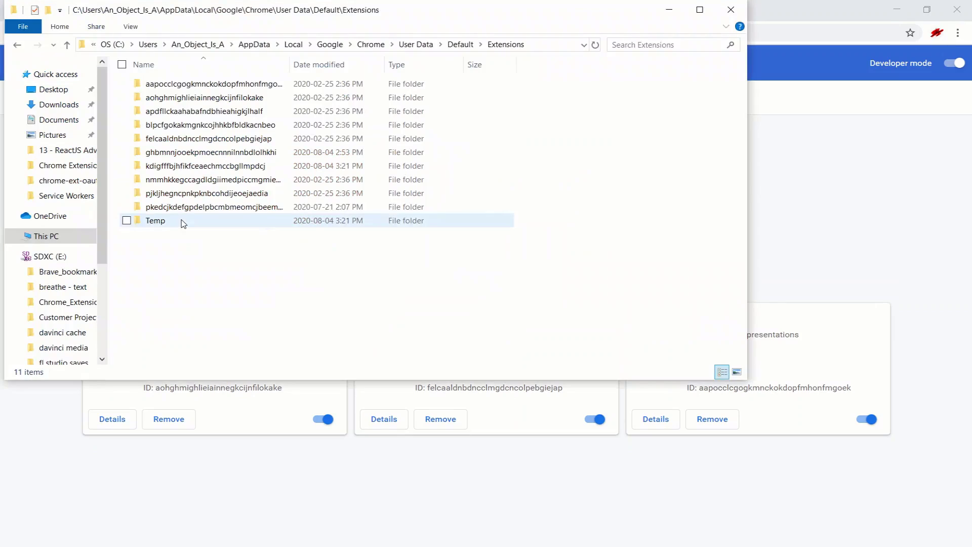
double_click(177, 166)
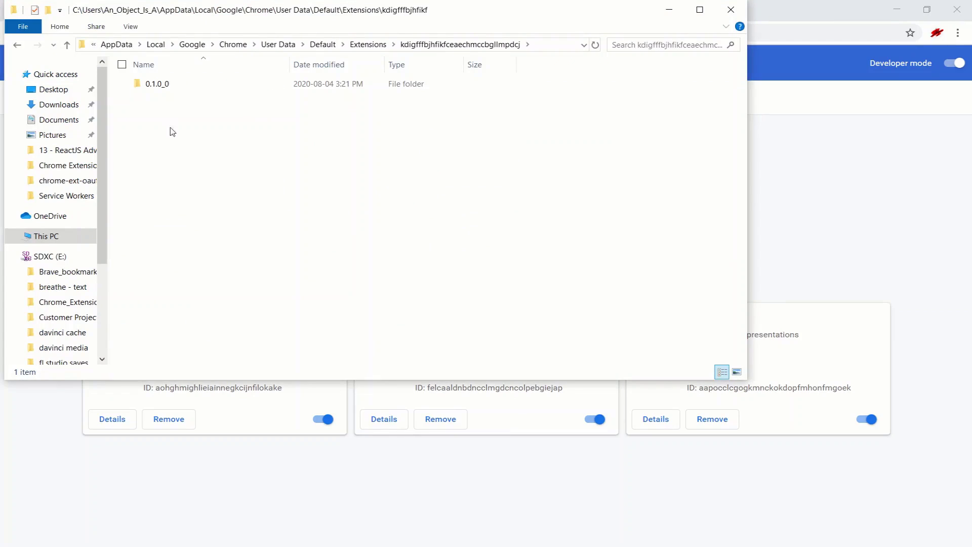
double_click(157, 84)
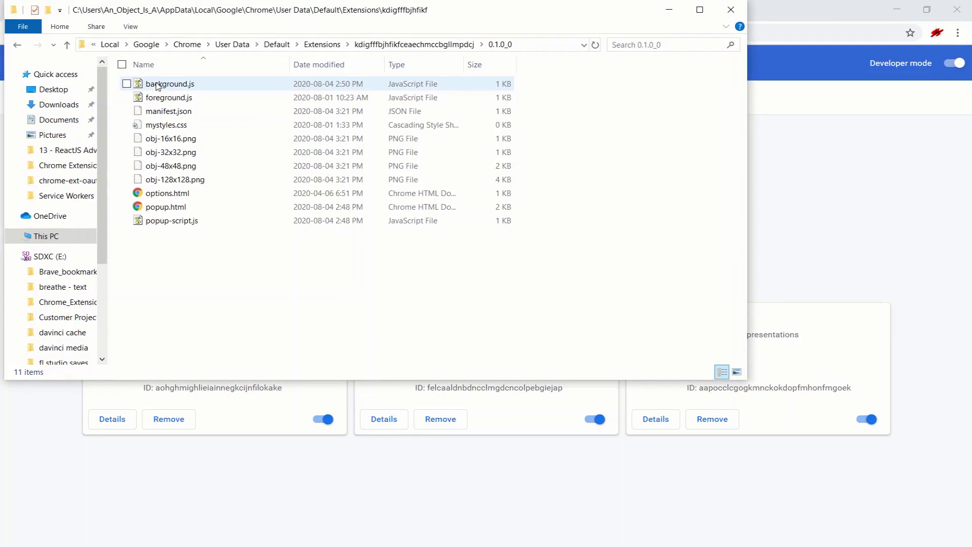
click(176, 112)
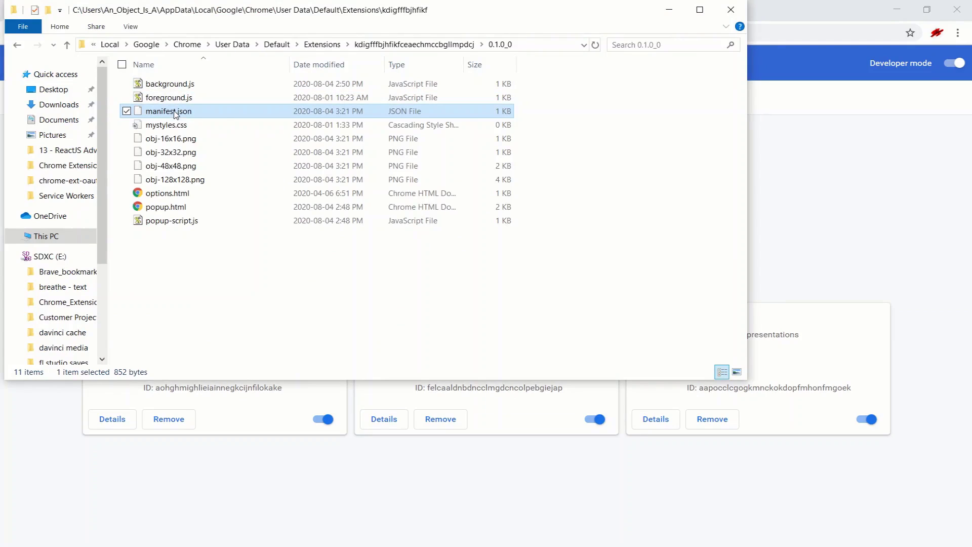
right_click(175, 113)
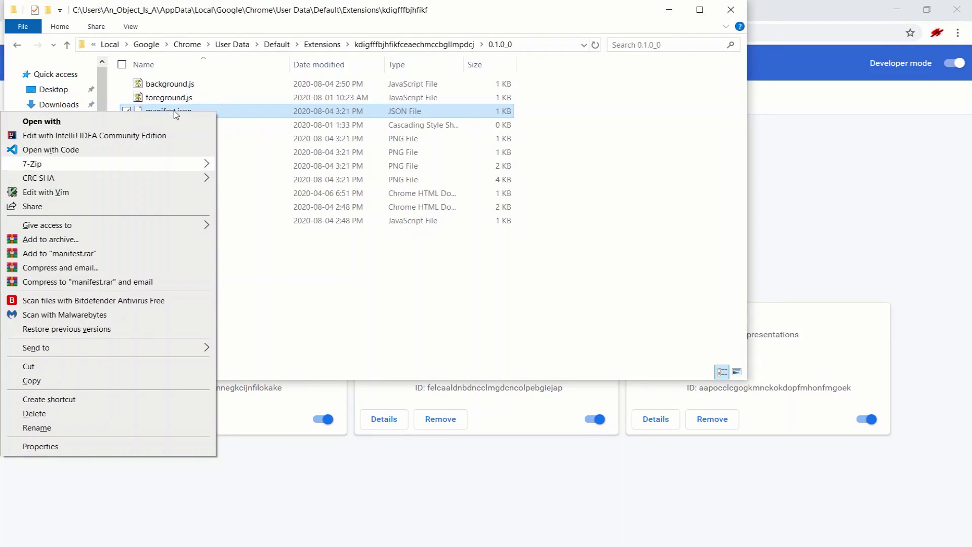
click(45, 192)
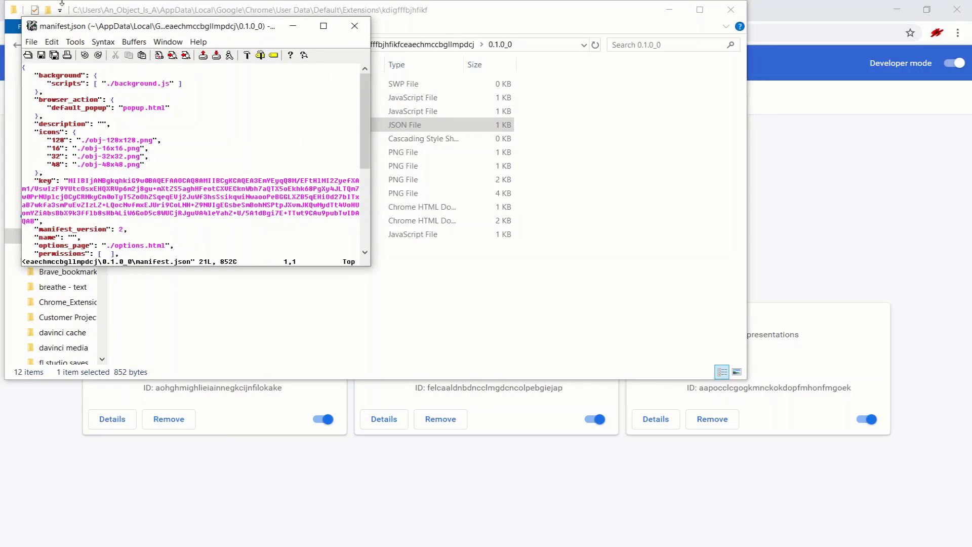
Copy the generated "key" line from the installed manifest.json in GVIM, then close GVIM.
click(324, 26)
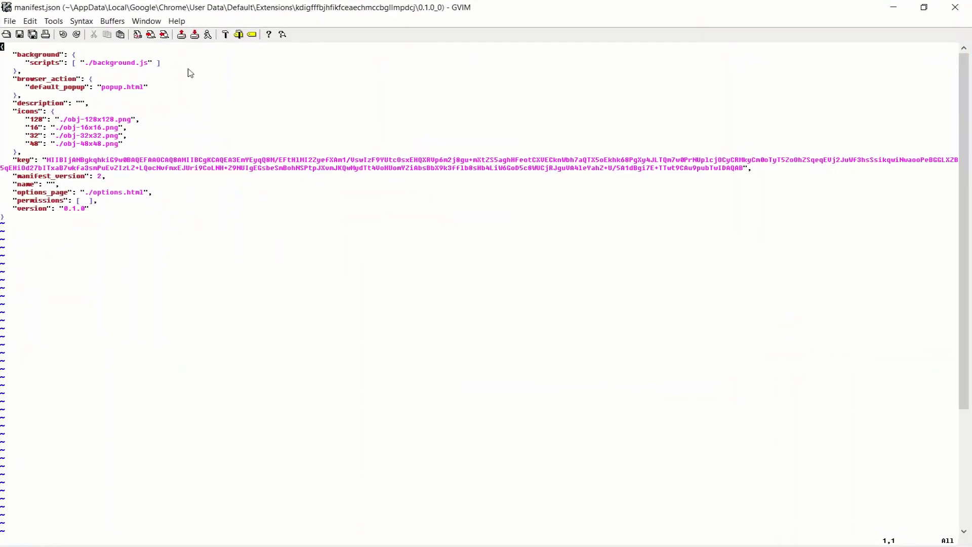
click(16, 161)
key(i)
drag(13, 160, 766, 175)
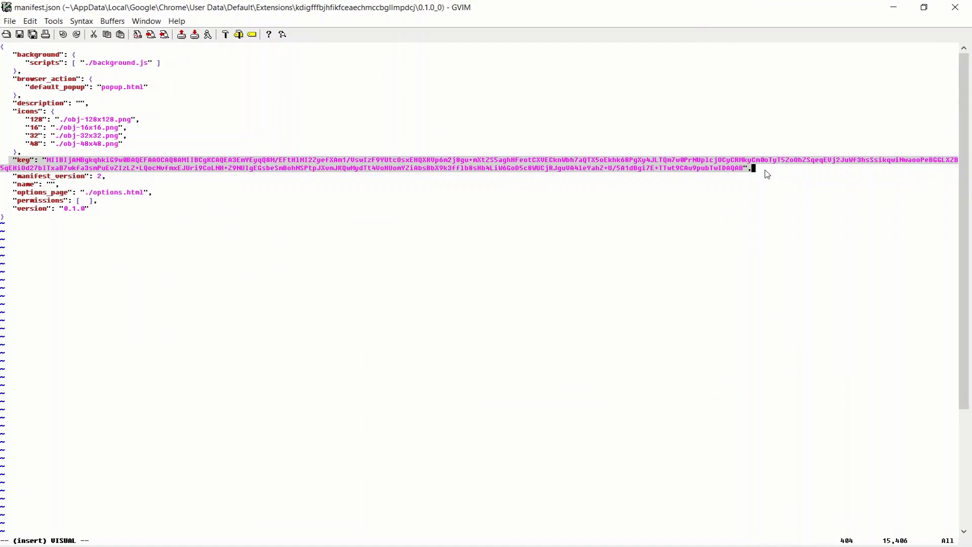
click(29, 21)
click(56, 91)
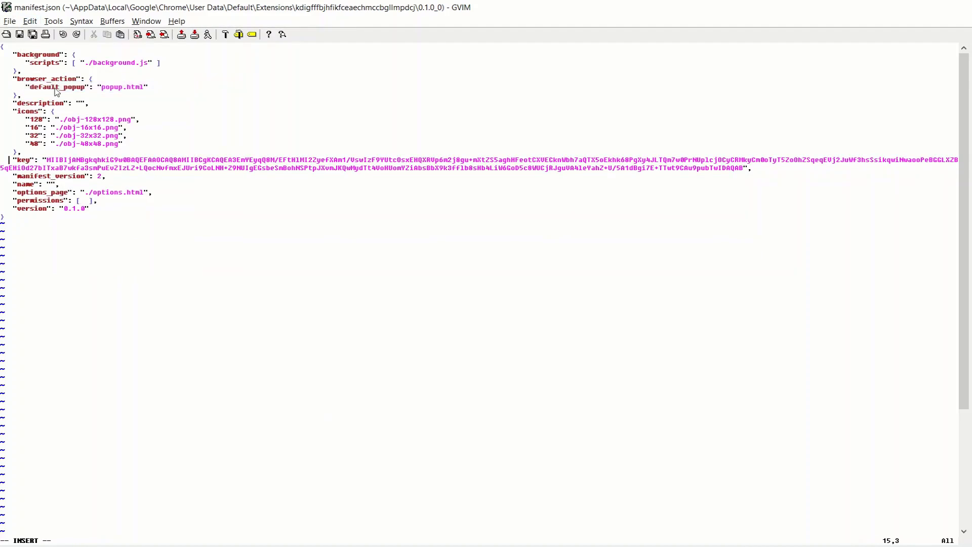
click(893, 7)
click(624, 5)
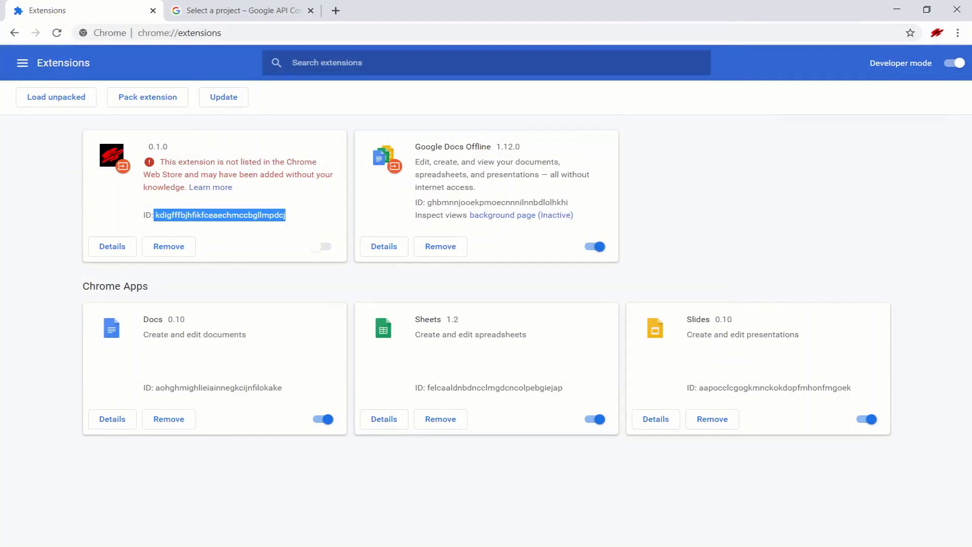
key(alt+Tab)
Paste the copied key line above the icons entry in manifest.json and end it with a comma.
click(416, 153)
key(Up)
key(Up)
key(Up)
key(shift+o)
key(ctrl+v)
key(Escape)
key(d)
key(d)
key(k)
key(shift+a)
text(,)
key(Escape)
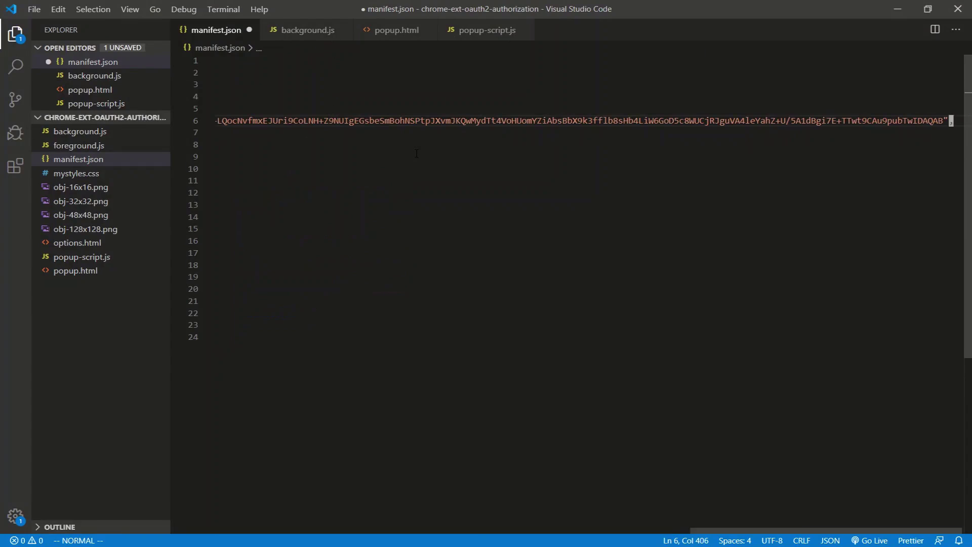
scroll(416, 153, left, 10)
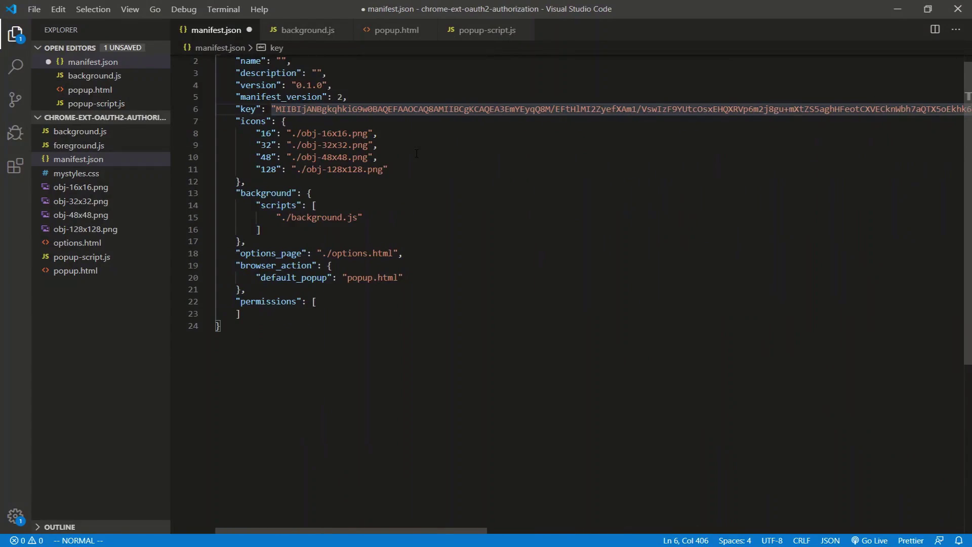
scroll(416, 153, up, 1)
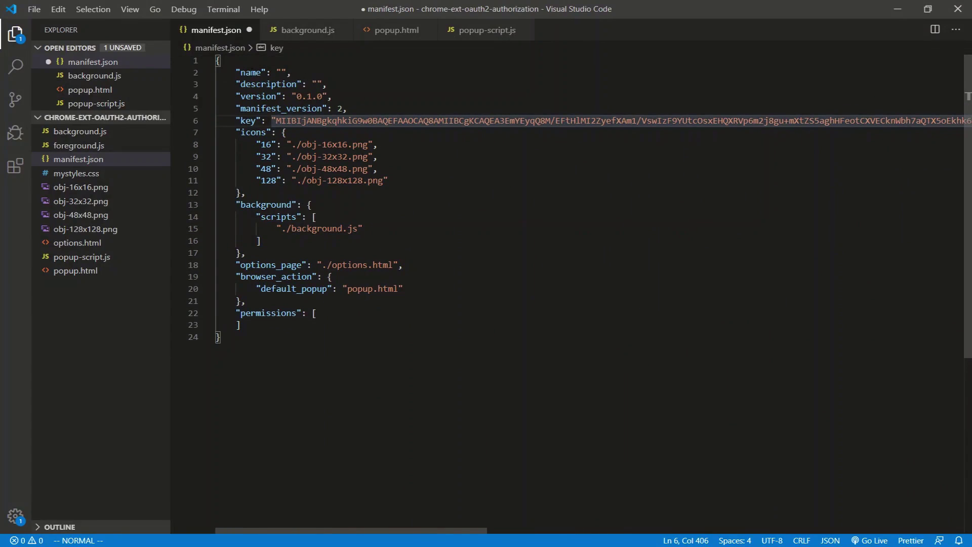
Set the name to 'oauth2 auth' and the description to 'testing oauth2 auth'.
click(262, 73)
key(l)
key(l)
key(l)
key(l)
text(ioauth2 auth)
key(Escape)
text(jhitesting oauth2 auth)
key(Escape)
Add "identity" and "identity.email" to the permissions list and save manifest.json.
key(j)
key(j)
key(j)
key(j)
key(j)
key(j)
key(j)
key(j)
key(j)
key(j)
key(j)
key(j)
key(j)
key(j)
key(j)
key(j)
key(j)
key(j)
key(j)
text(o"identity",)
key(Return)
text("identi)
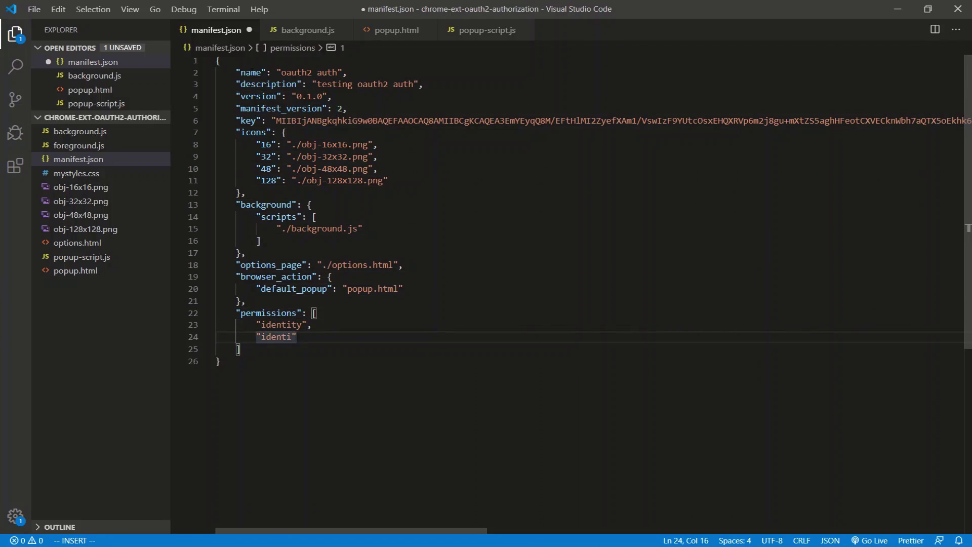
text(ty.email)
key(Escape)
key(k)
key(k)
key(k)
key(k)
key(k)
key(k)
key(k)
key(k)
key(k)
key(k)
key(k)
key(k)
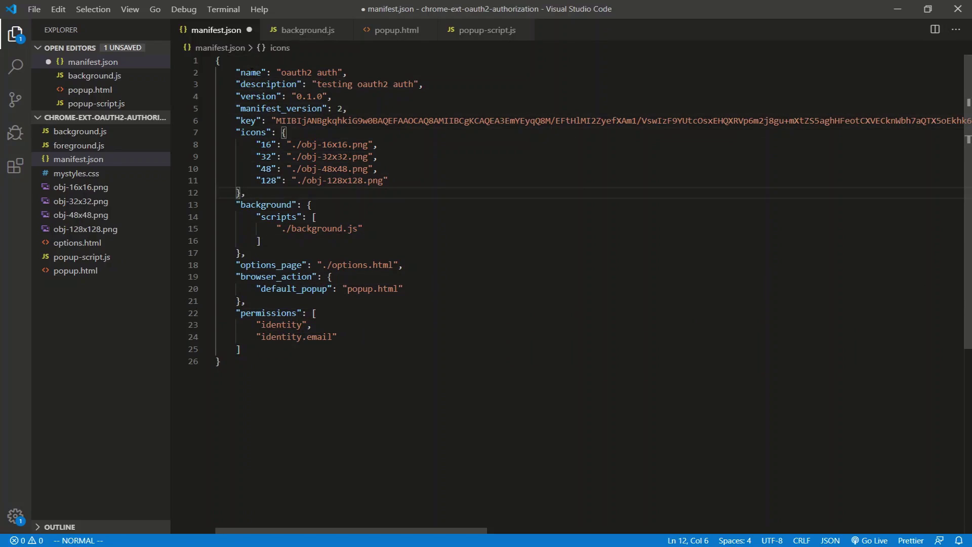
key(ctrl+s)
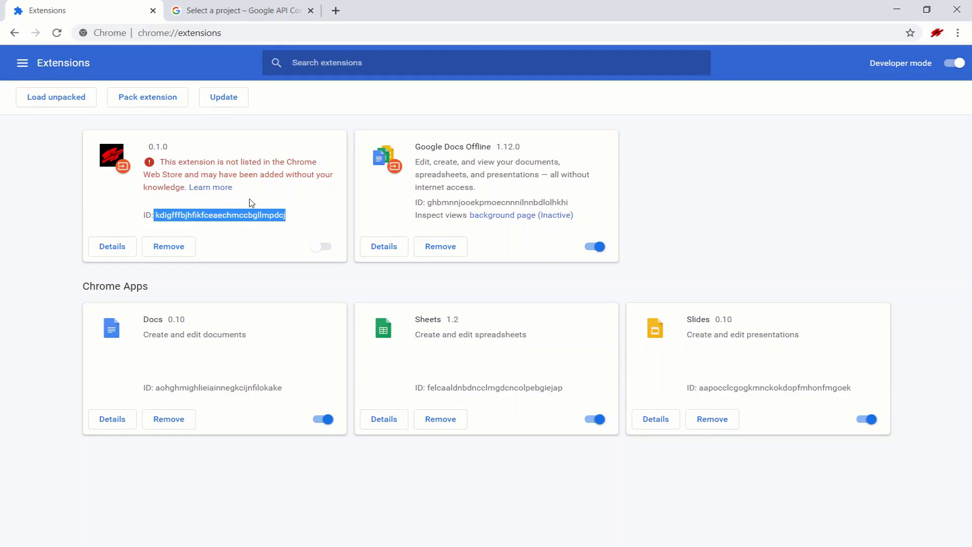
Remove the old unlisted extension and load the project folder as the unpacked oauth2 auth extension.
click(125, 213)
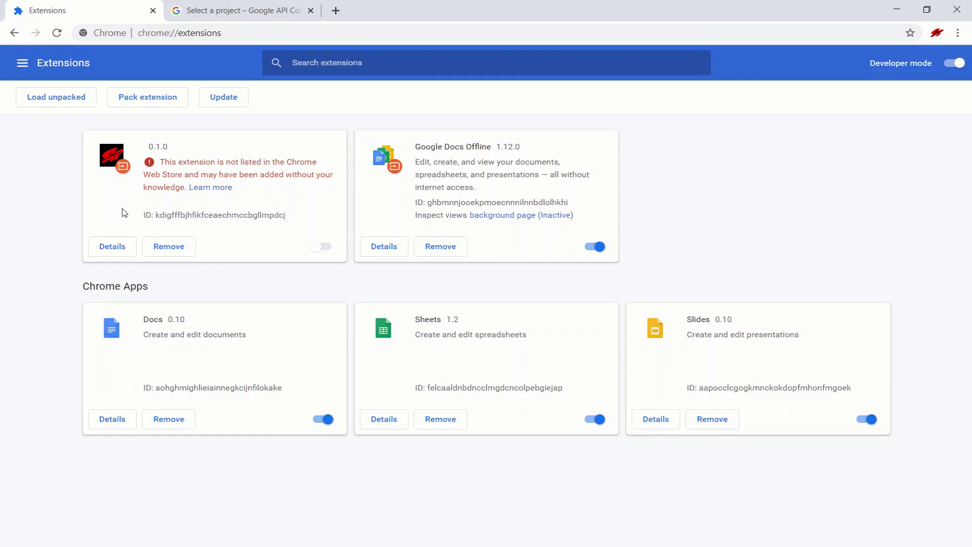
click(172, 254)
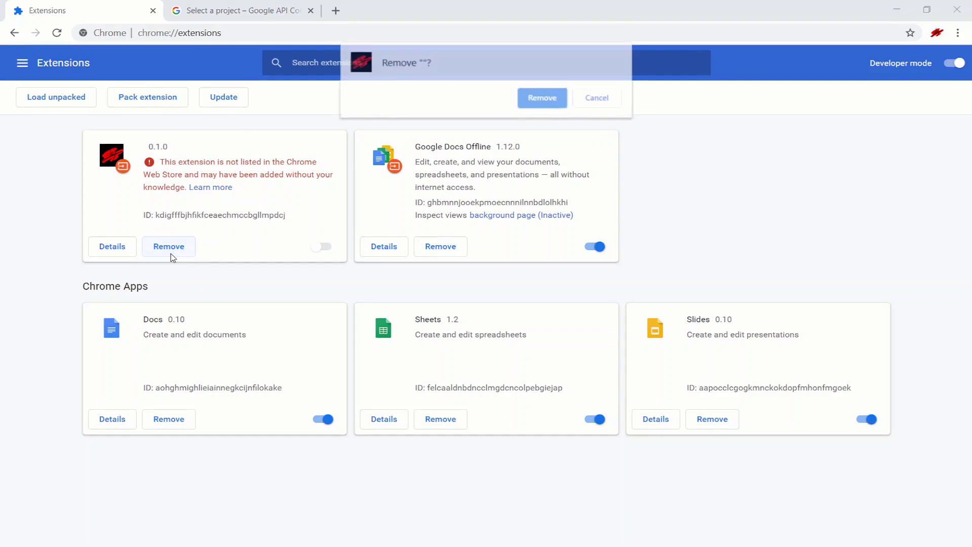
click(542, 99)
click(75, 105)
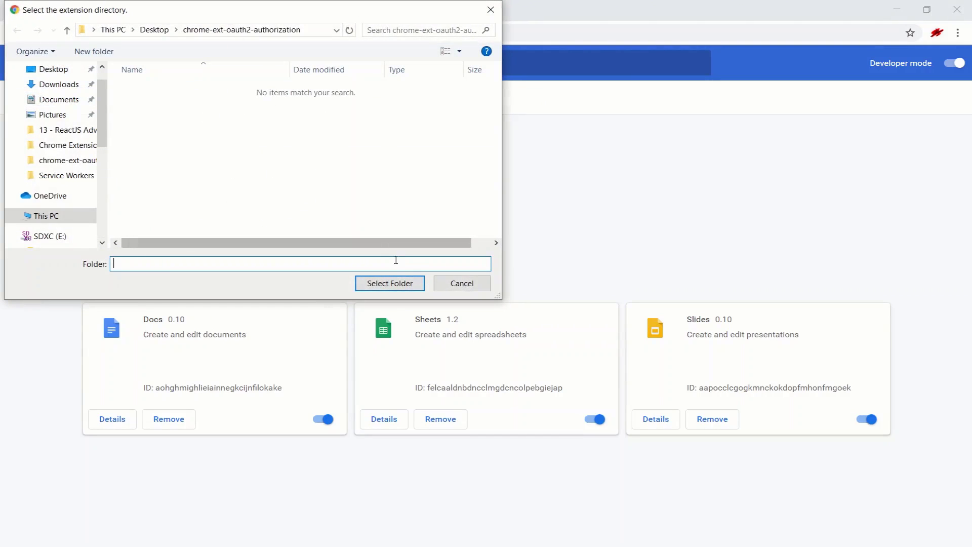
click(396, 283)
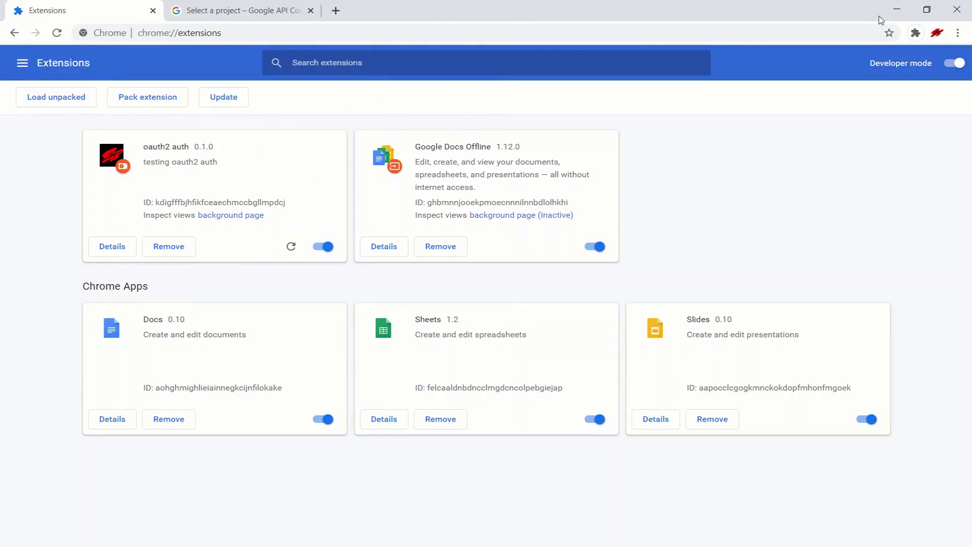
Pin oauth2 auth to the toolbar, check its Click Me popup, then go to the API Console tab.
click(919, 35)
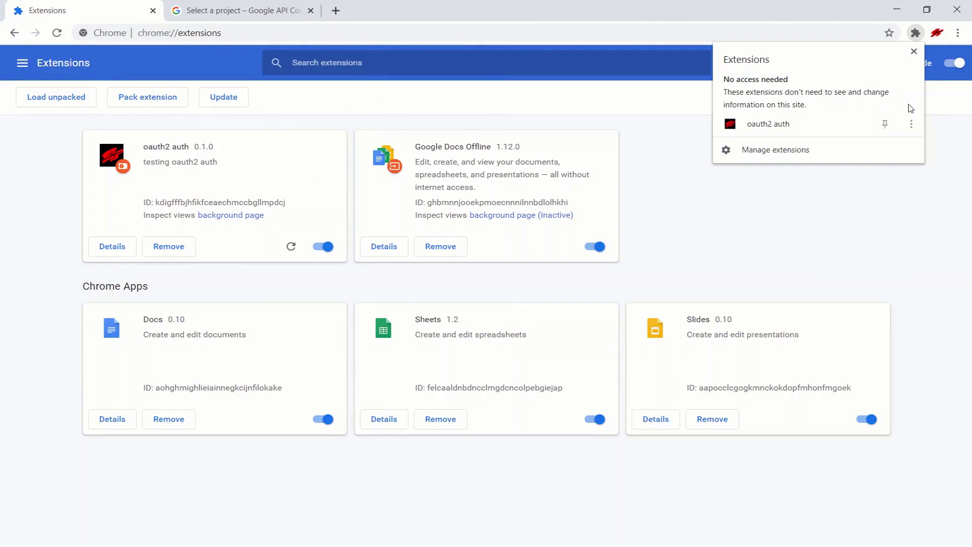
click(891, 125)
click(825, 206)
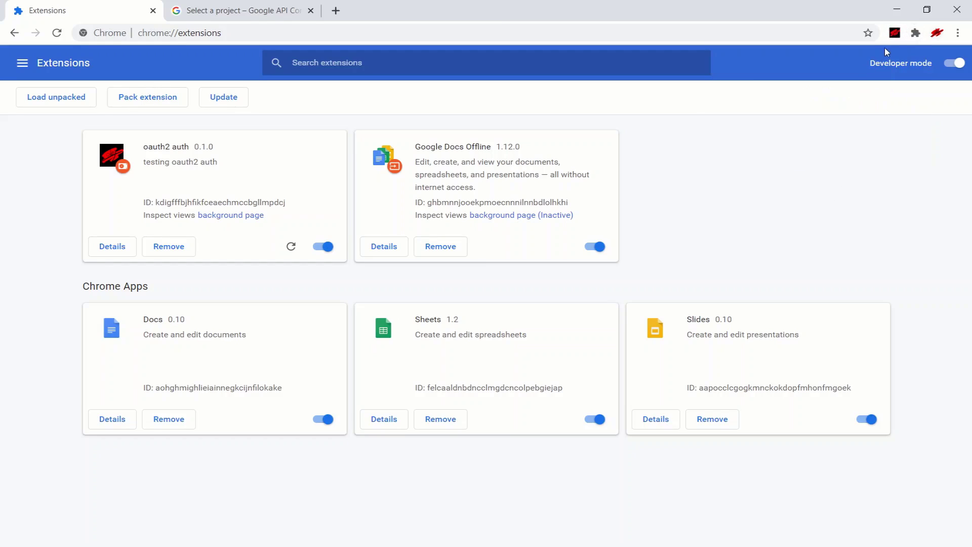
click(894, 33)
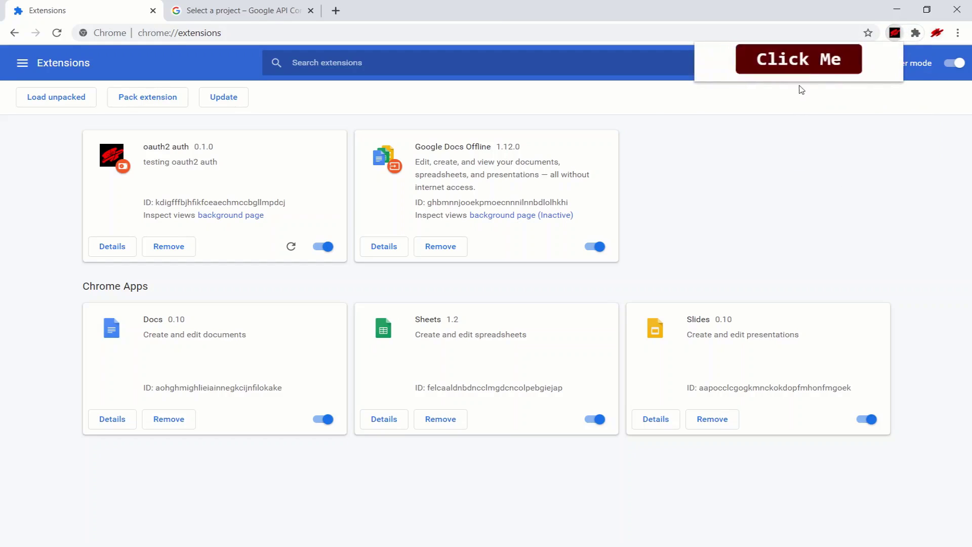
click(811, 71)
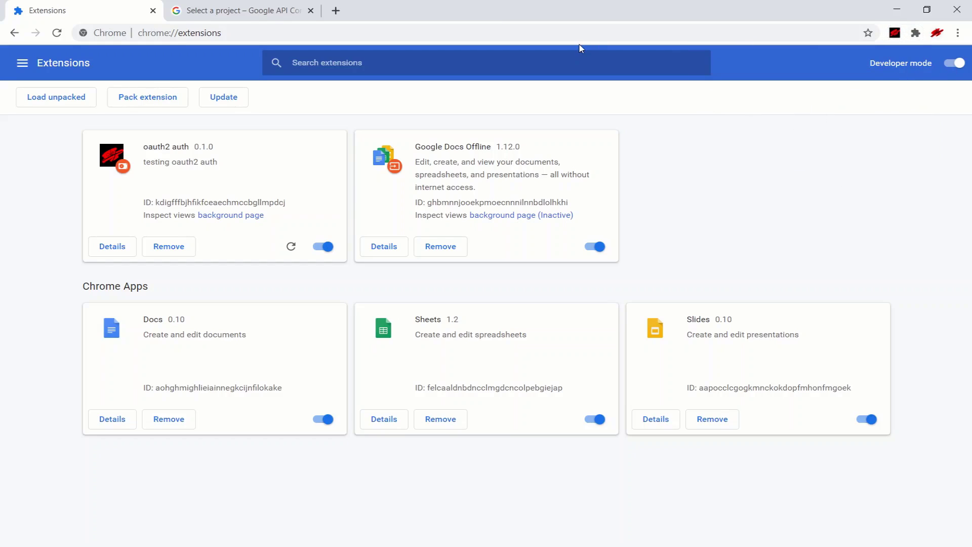
click(279, 7)
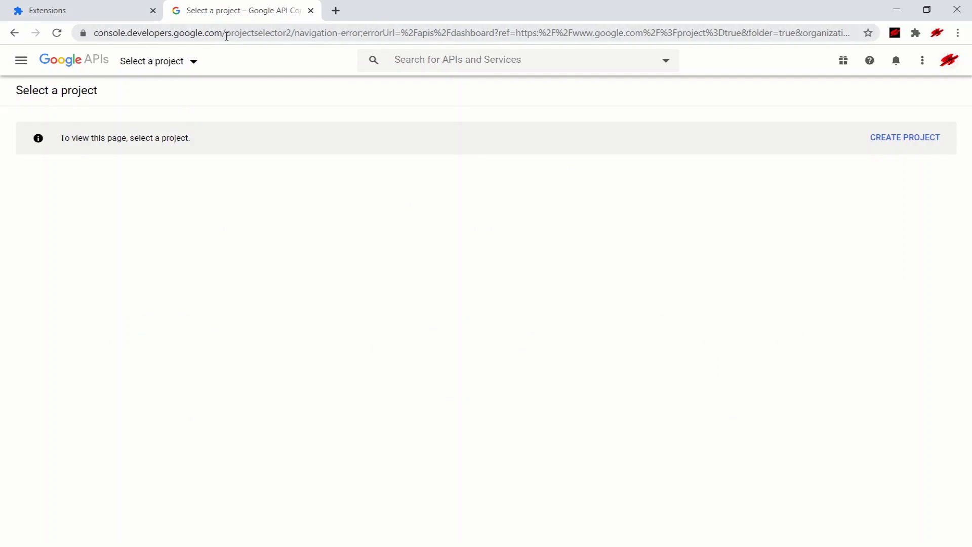
Create a new Cloud project named 'chrome ext oauth2 auth'.
click(888, 143)
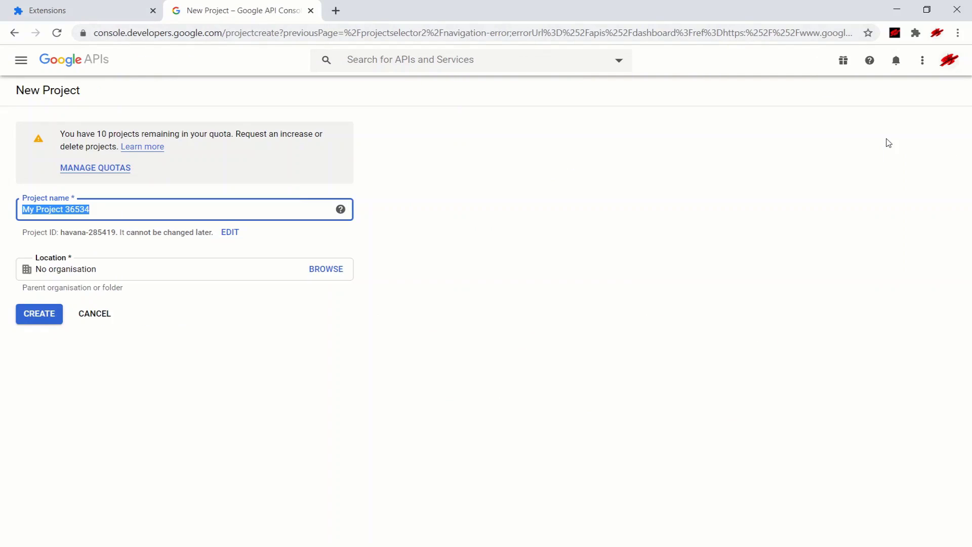
text(chrome ext oauth2 auth)
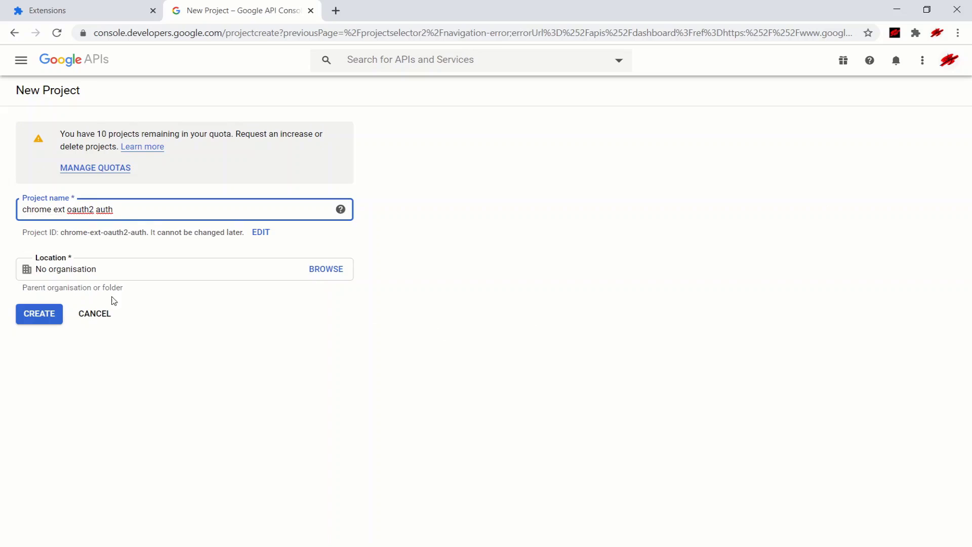
click(50, 310)
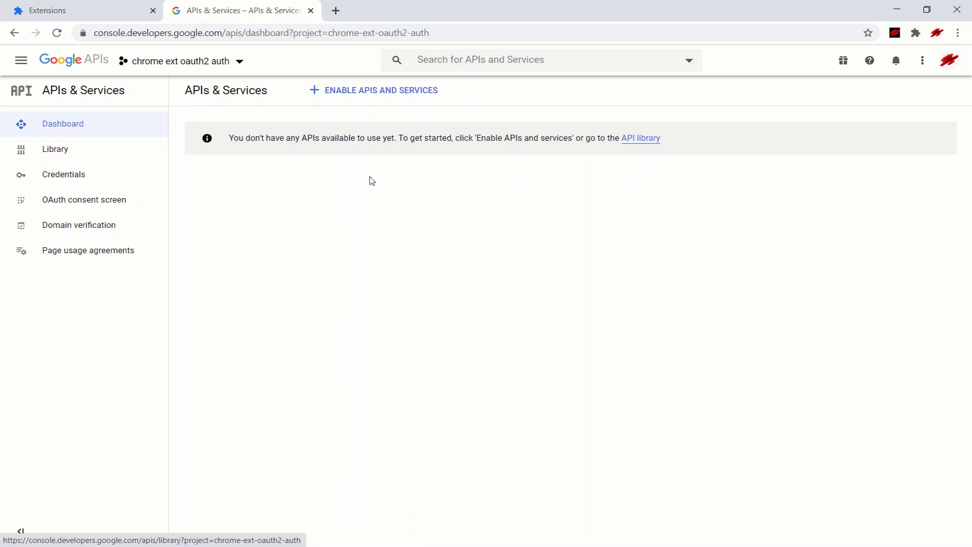
Start an OAuth consent screen with External as the user type.
click(106, 197)
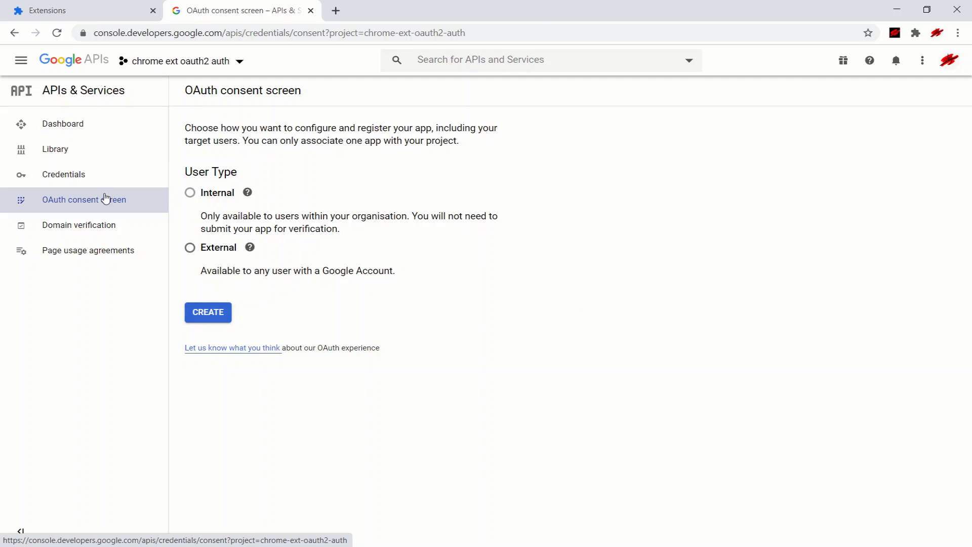
click(248, 192)
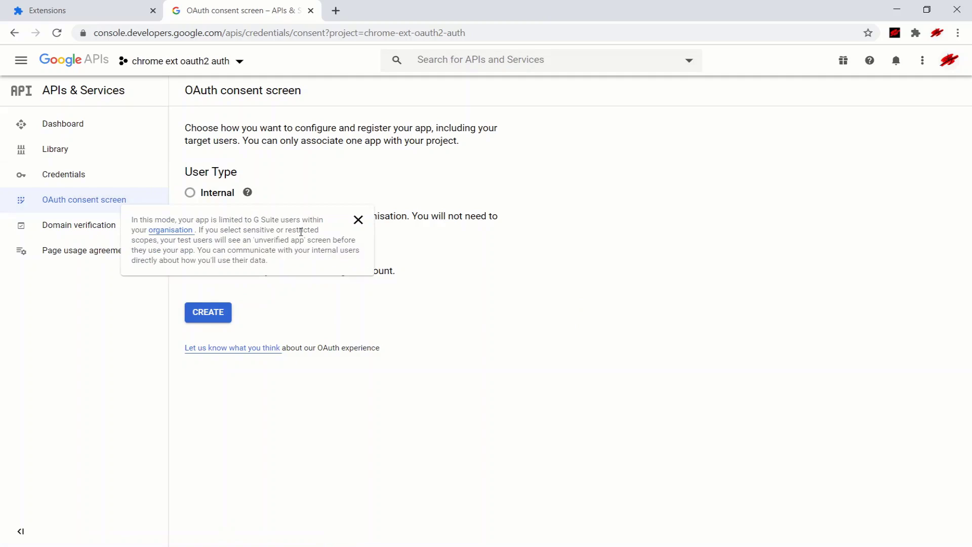
click(190, 247)
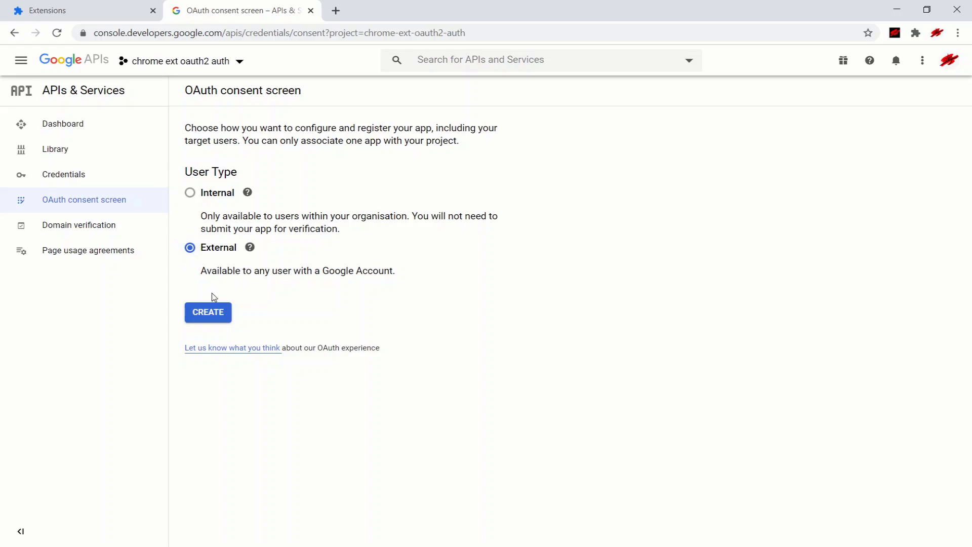
click(217, 316)
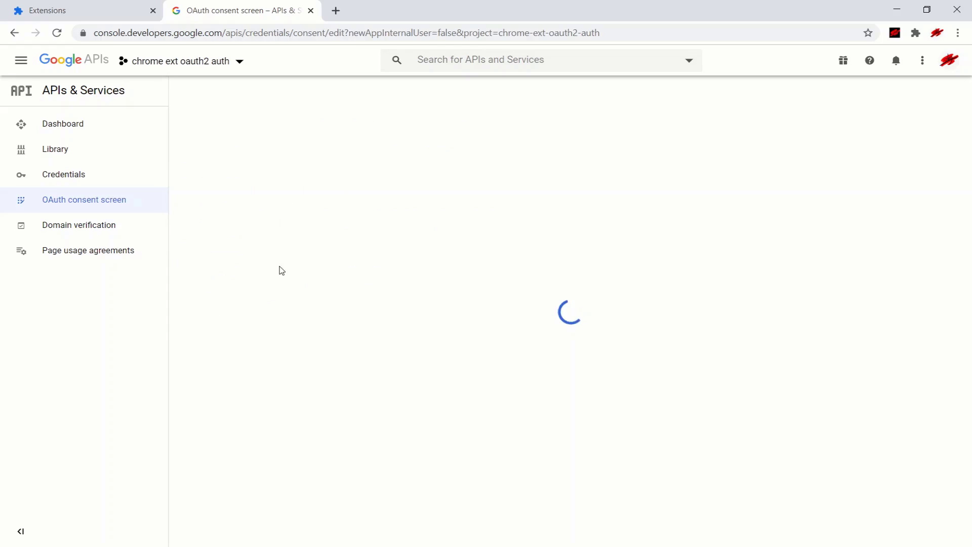
Name the application 'Chrome Ext Oauth2 Auth', save the consent screen, and go to Credentials.
click(258, 245)
text(Chrome Ext Oauth2 Auth)
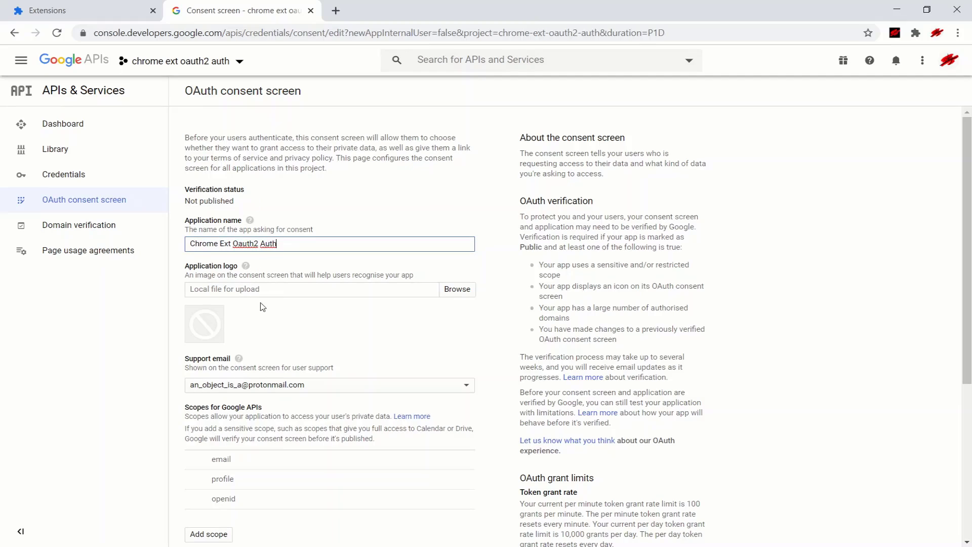
scroll(262, 307, down, 5)
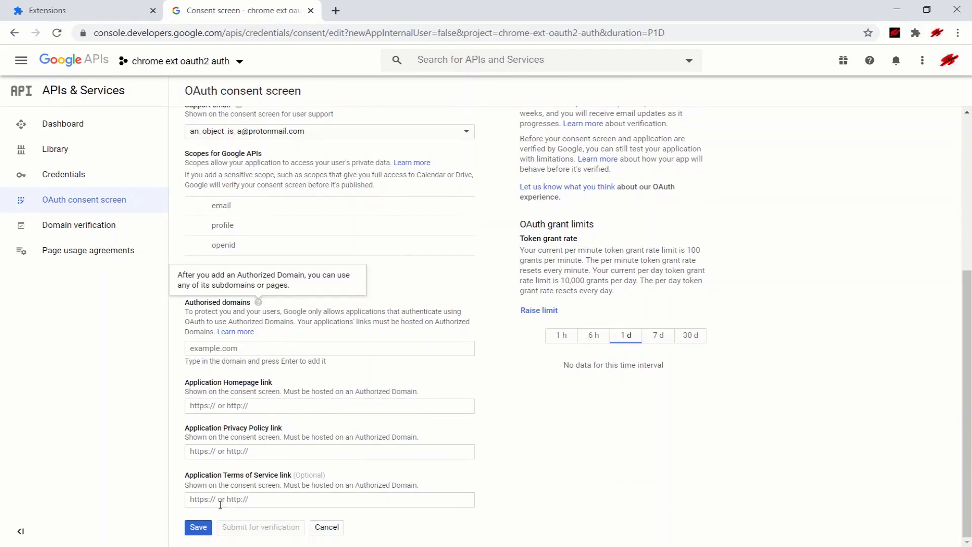
click(198, 528)
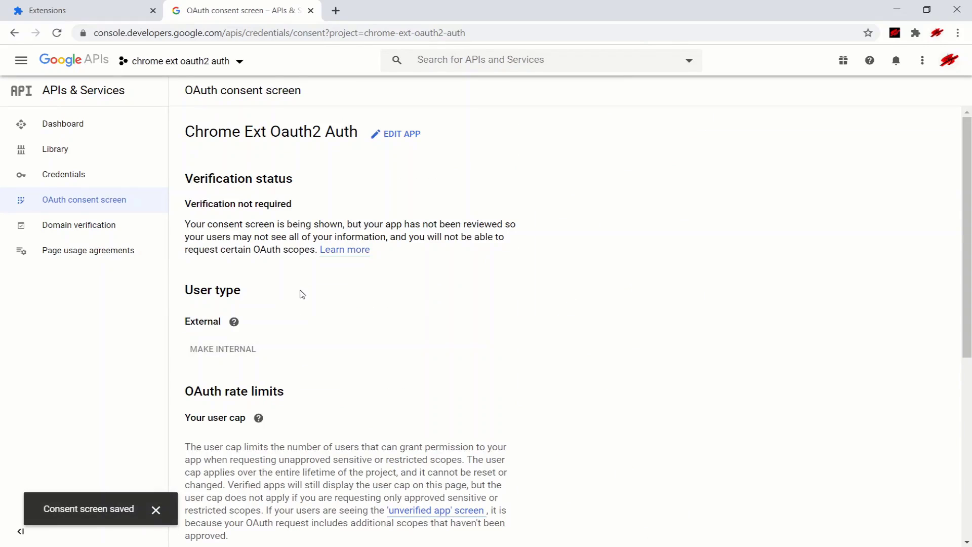
click(115, 178)
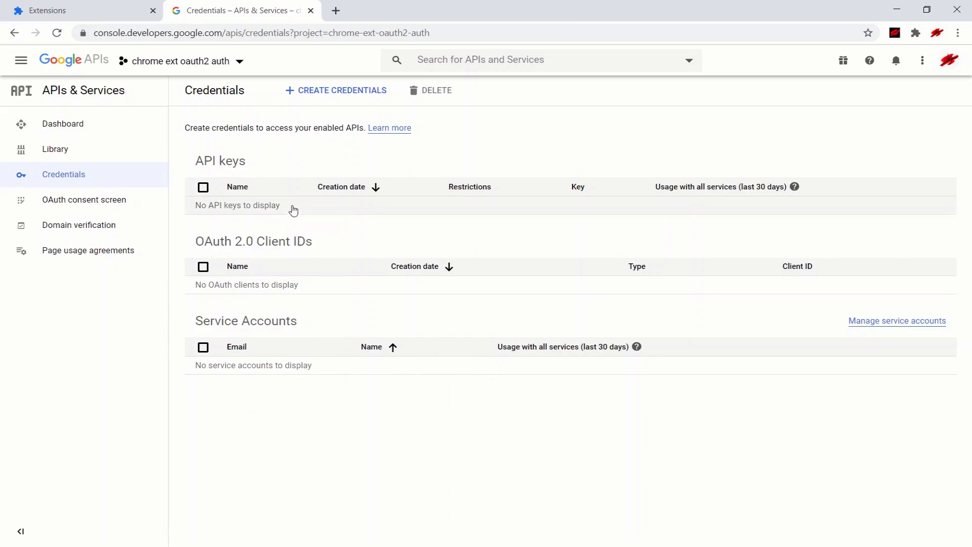
Begin an OAuth client ID of type Chrome app named 'Chrome ext oauth2 auth'.
click(362, 93)
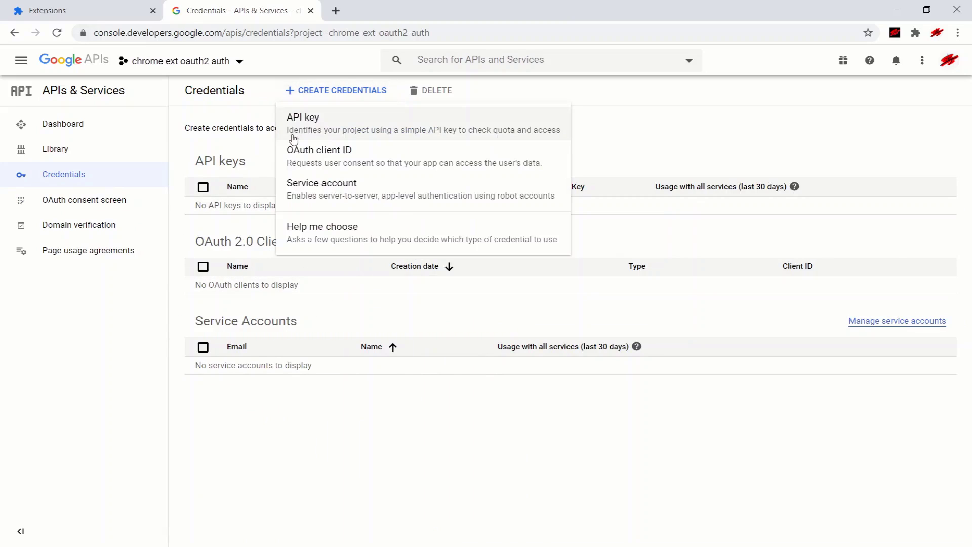
click(340, 155)
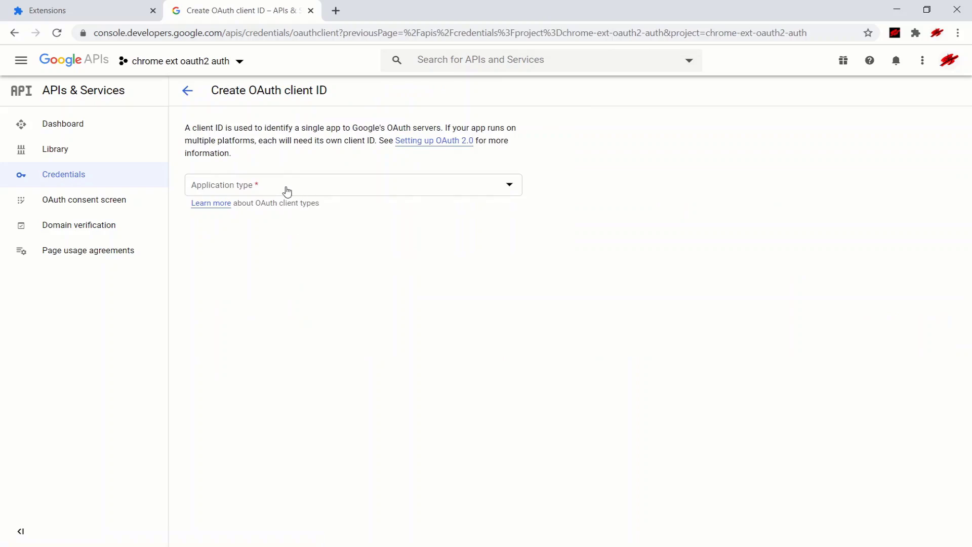
click(282, 189)
click(245, 238)
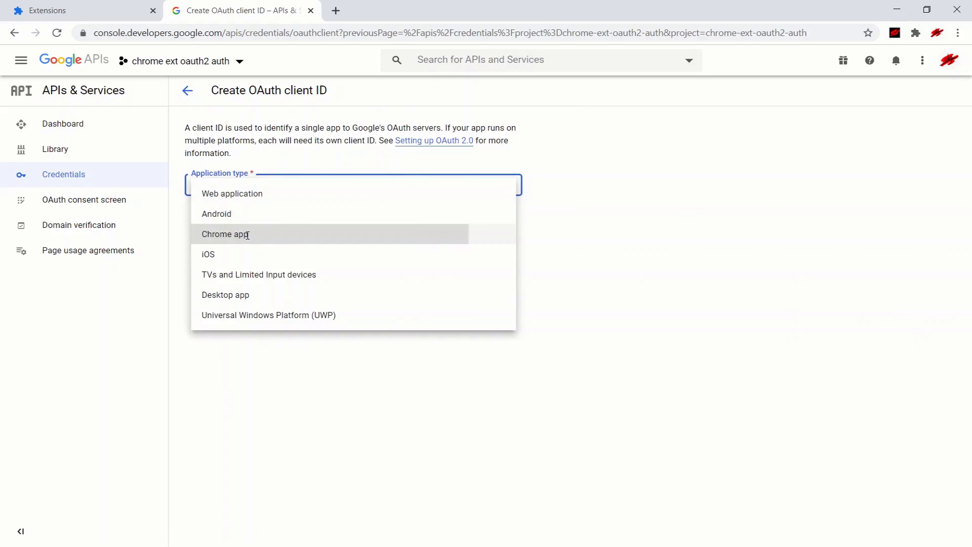
triple_click(288, 235)
text(Chrome ext oauth2 )
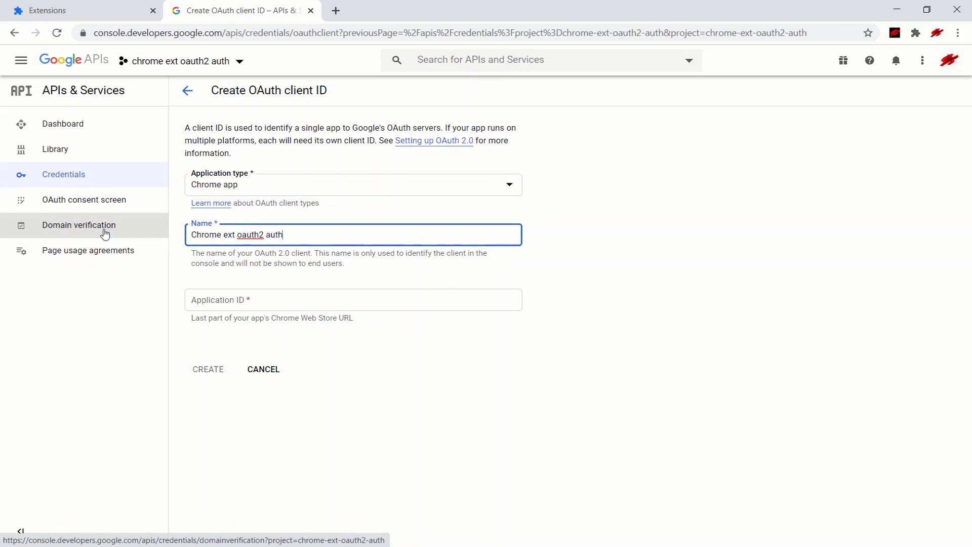
text(auth)
Copy the oauth2 auth extension ID into Application ID, create the client, and dismiss the confirmation.
key(alt+Tab)
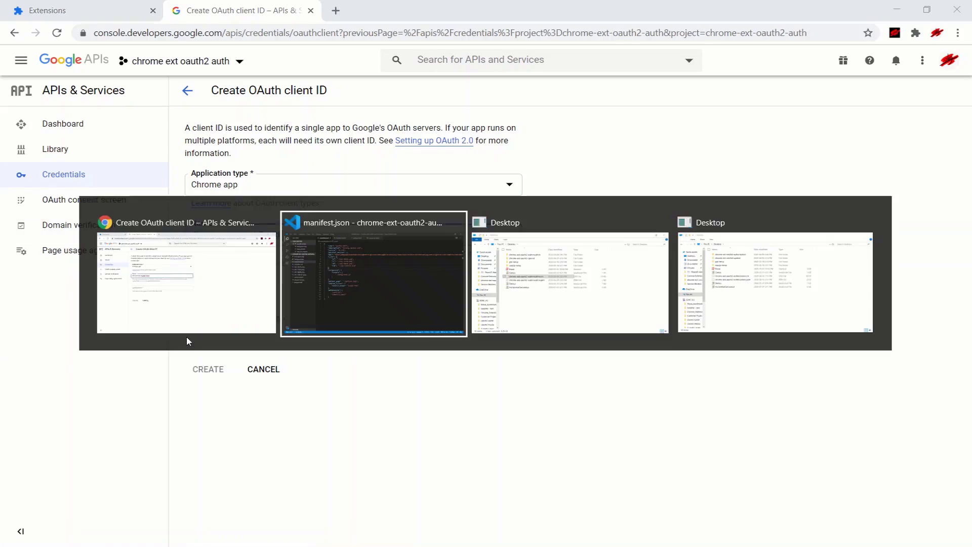
click(88, 6)
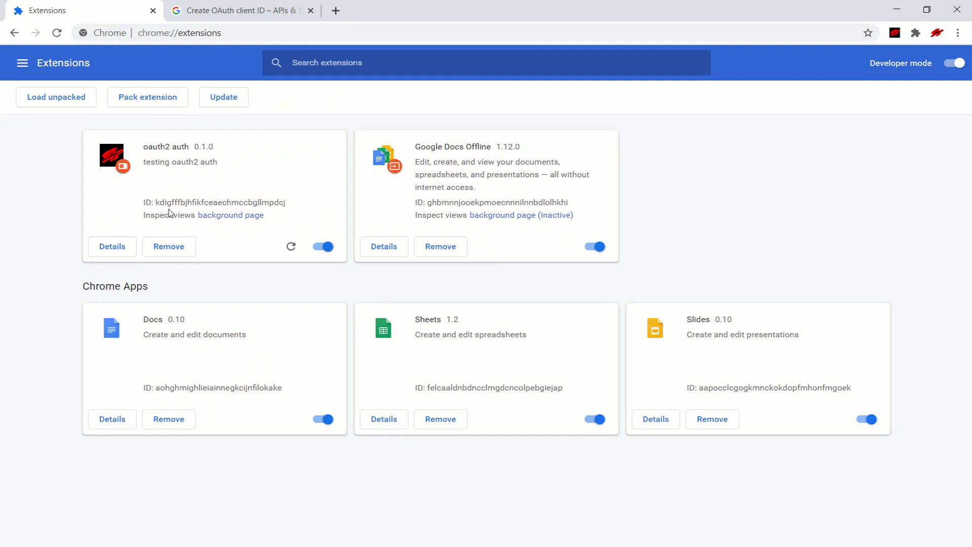
drag(156, 205, 284, 206)
key(ctrl+c)
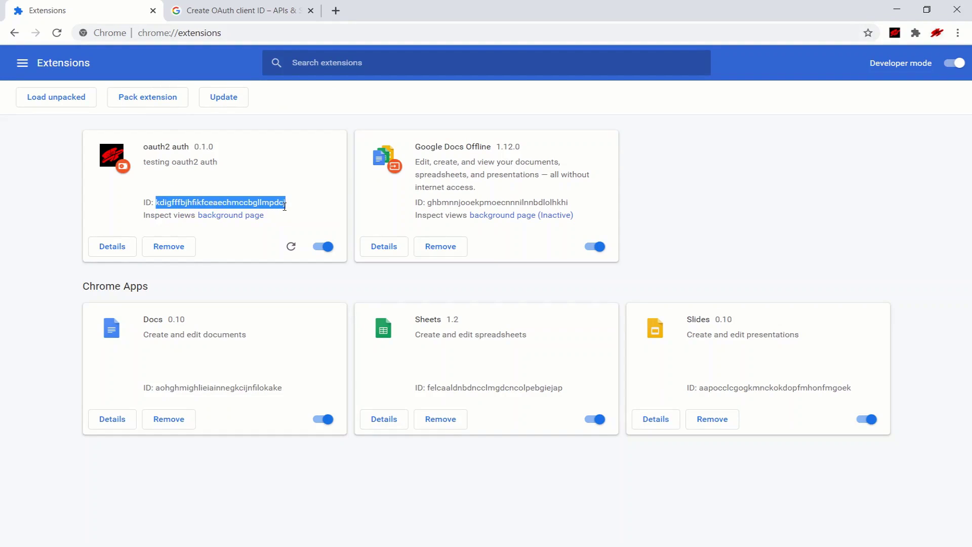
click(226, 7)
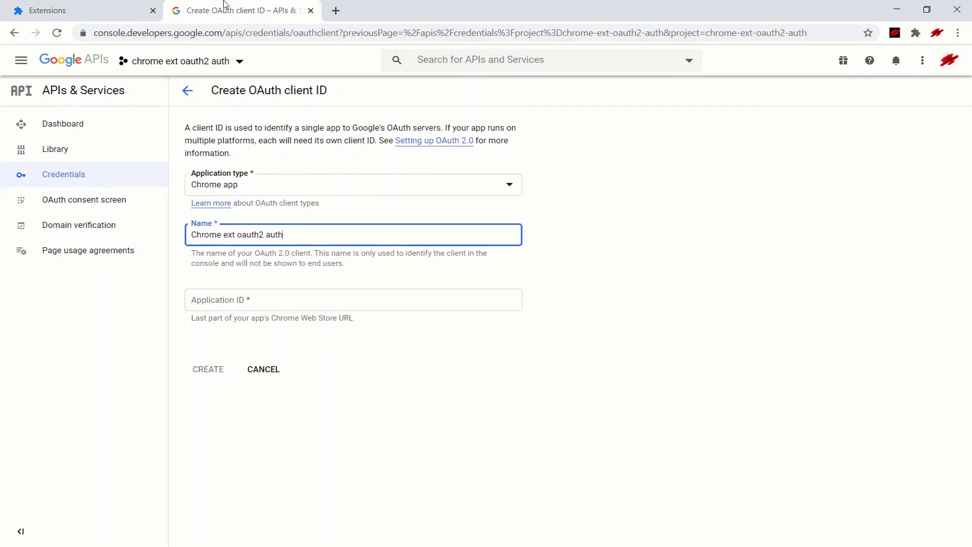
click(256, 299)
key(ctrl+v)
click(206, 370)
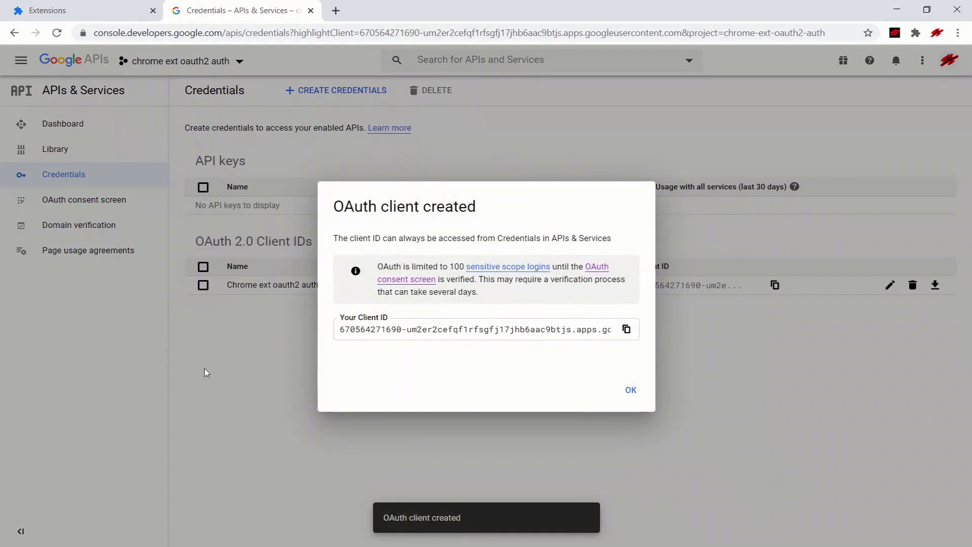
click(632, 392)
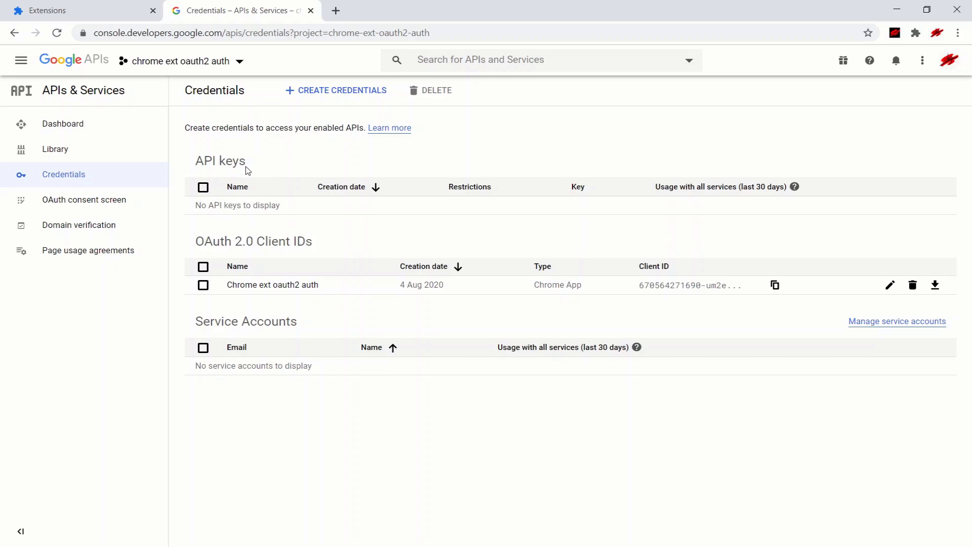
Enable the Google People API from the Cloud Console API Library.
click(99, 160)
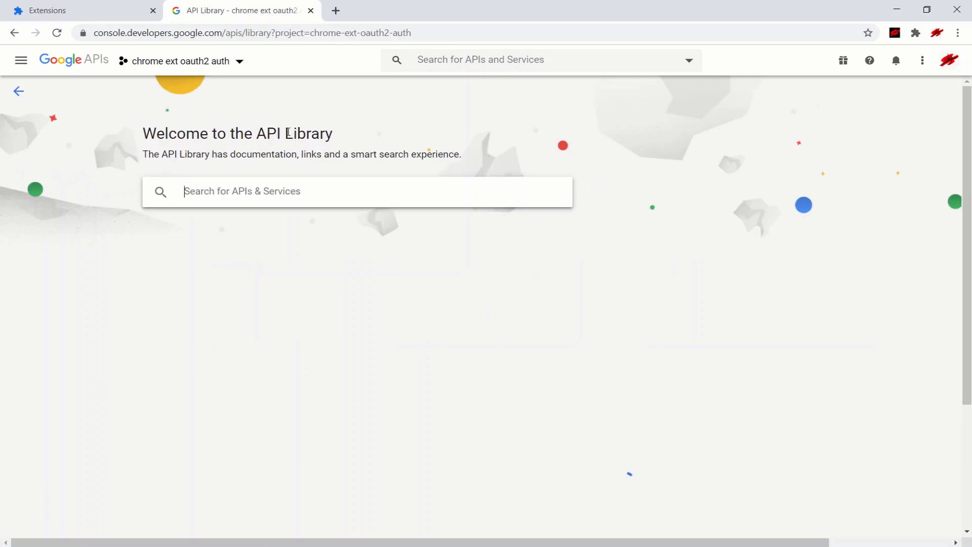
text(People)
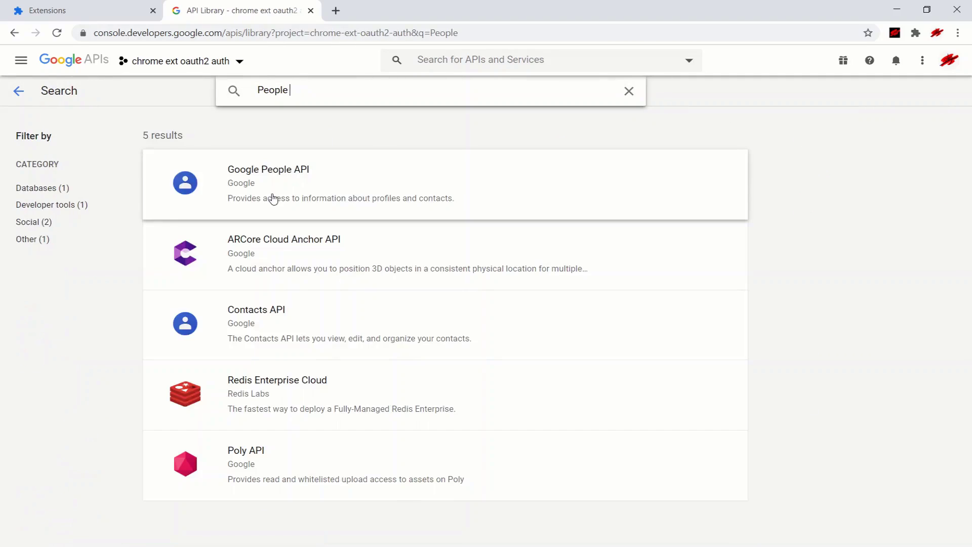
click(336, 191)
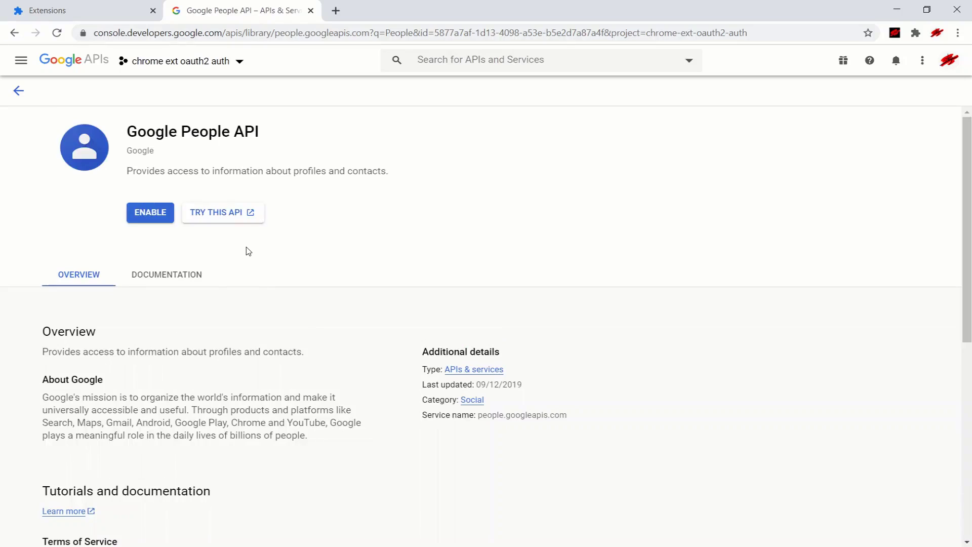
click(151, 212)
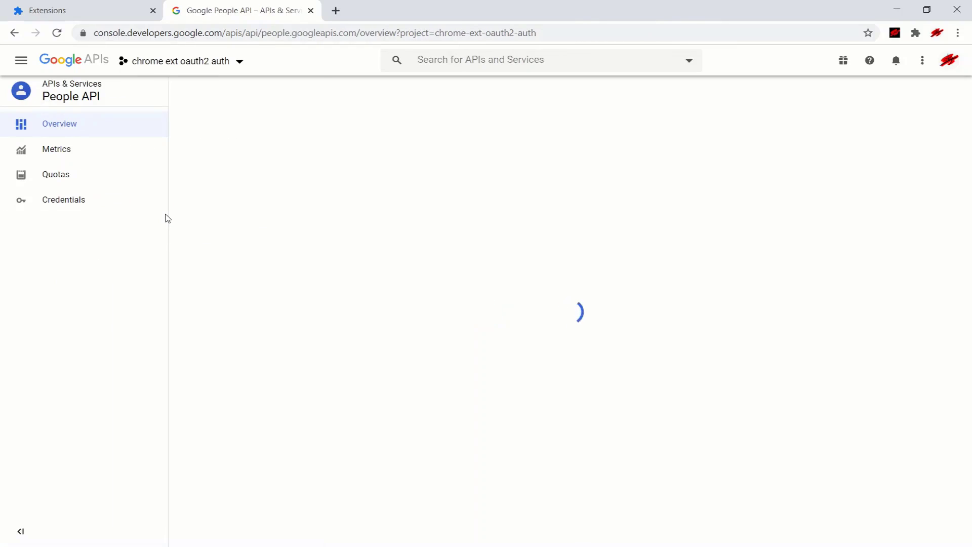
Create a new API key in the project's Credentials.
click(91, 211)
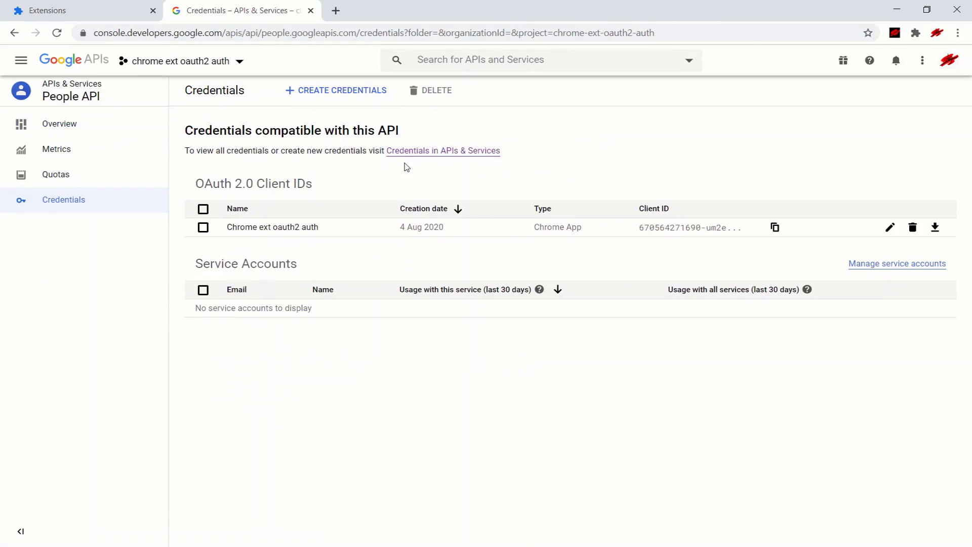
click(399, 154)
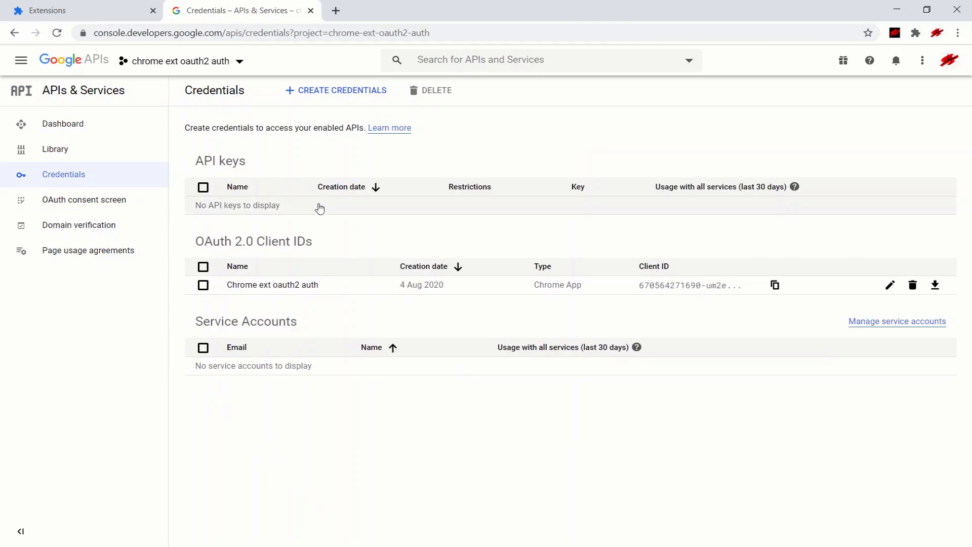
click(339, 96)
click(331, 117)
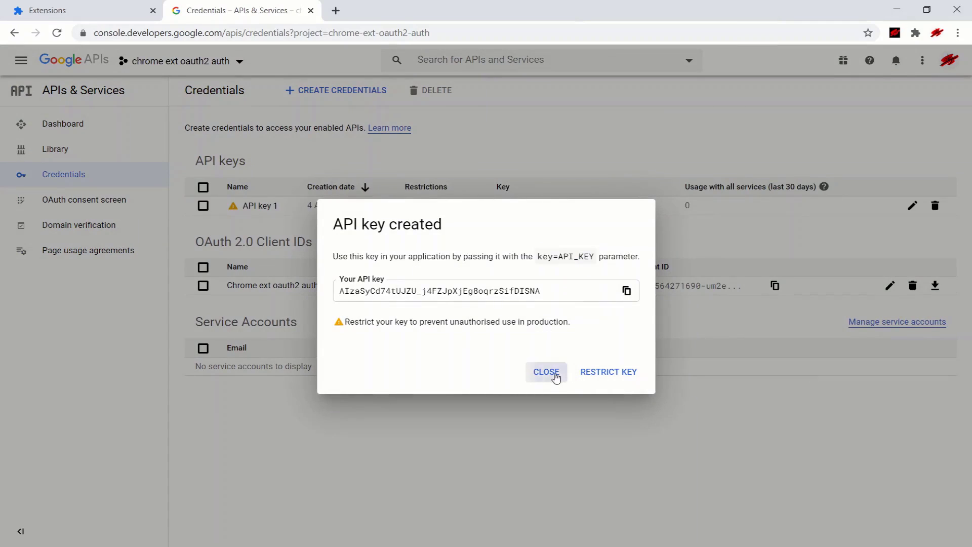
click(556, 377)
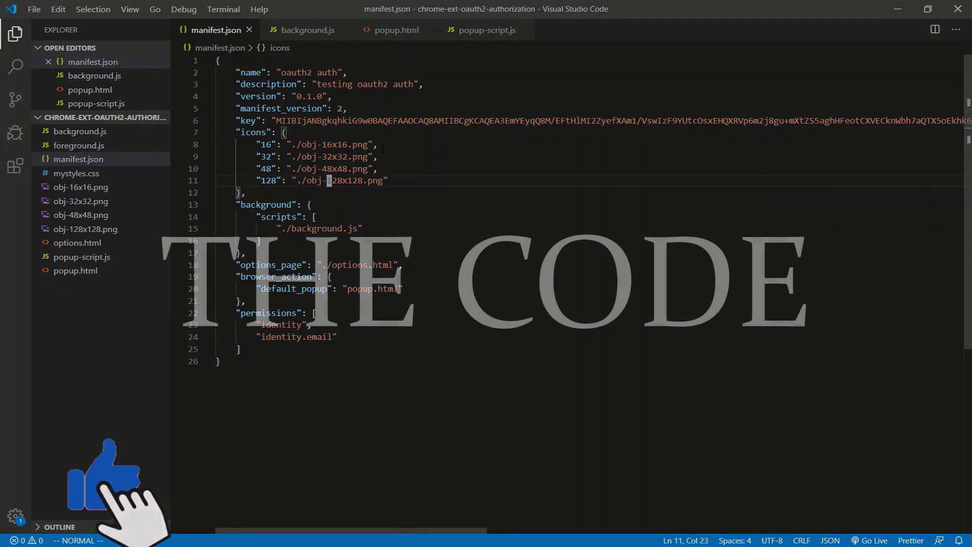
Review manifest.json, background.js and popup.html, briefly checking the extension popup in Chrome.
key(shift+5)
key(g)
key(g)
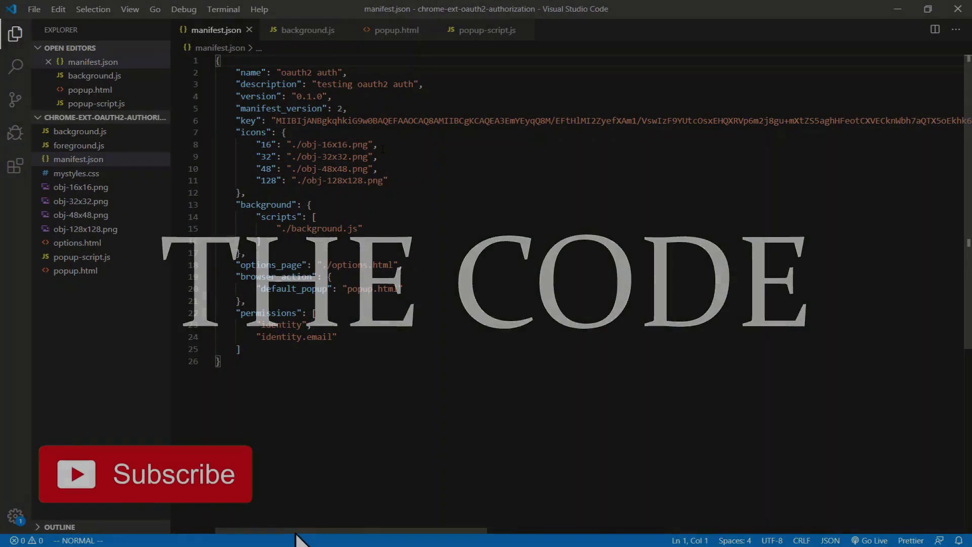
click(297, 31)
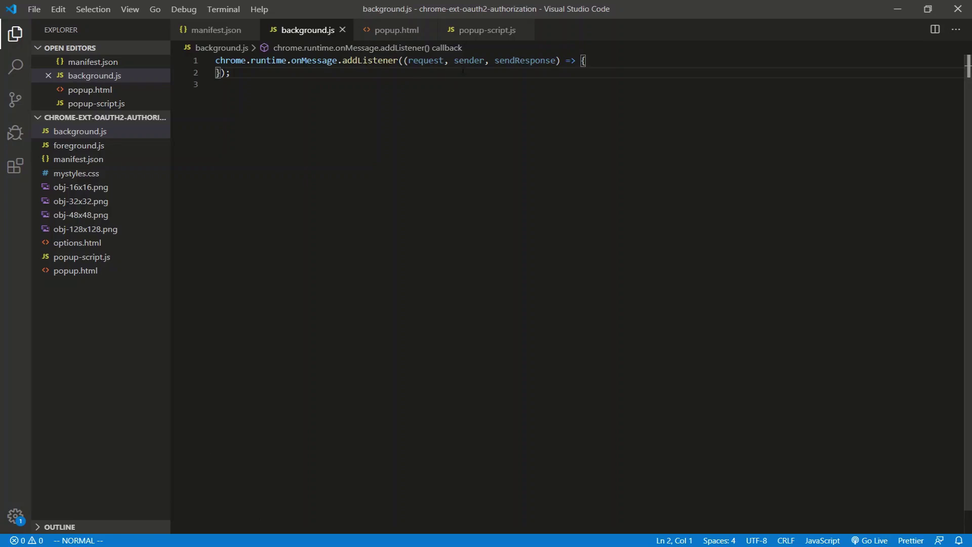
click(402, 33)
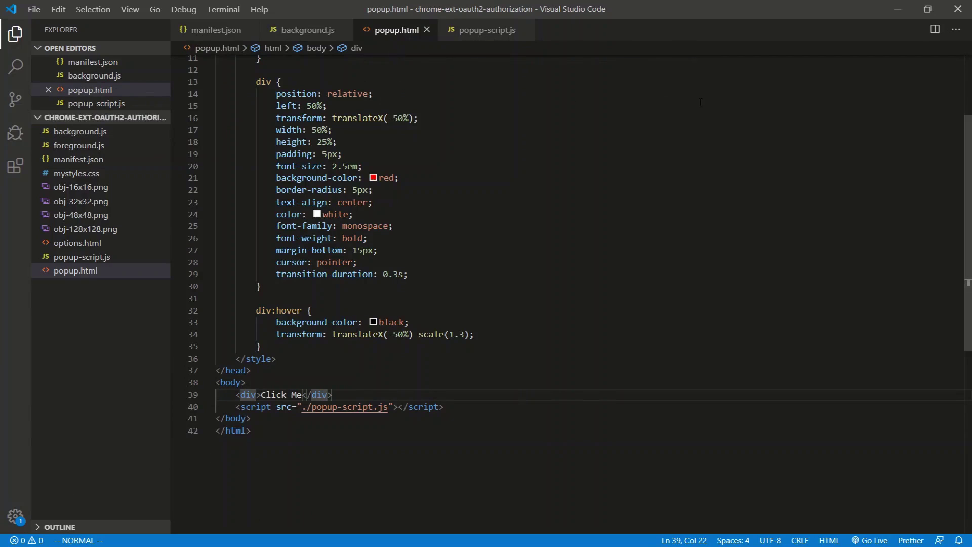
key(alt+Tab)
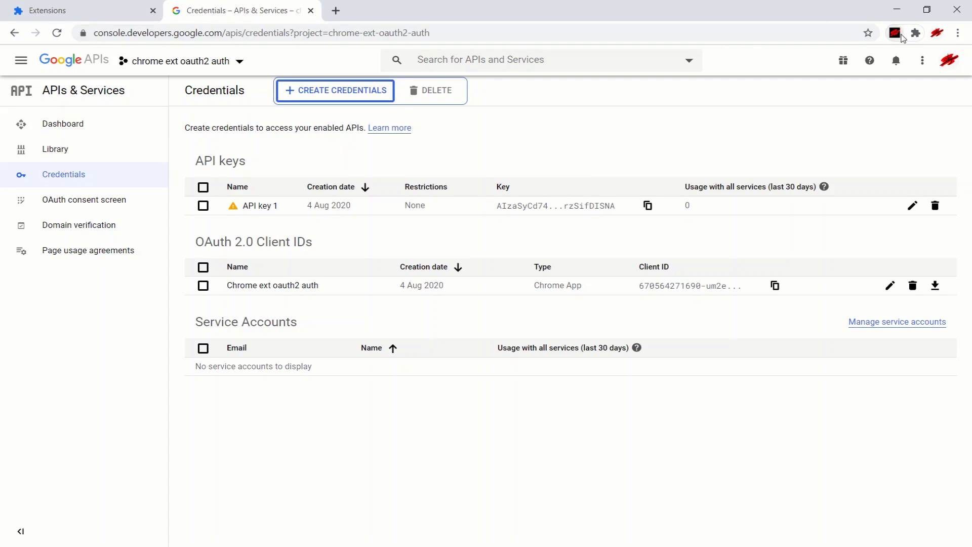
click(896, 34)
key(alt+Tab)
Inspect the addEventListener call on line 1 of popup-script.js.
click(471, 32)
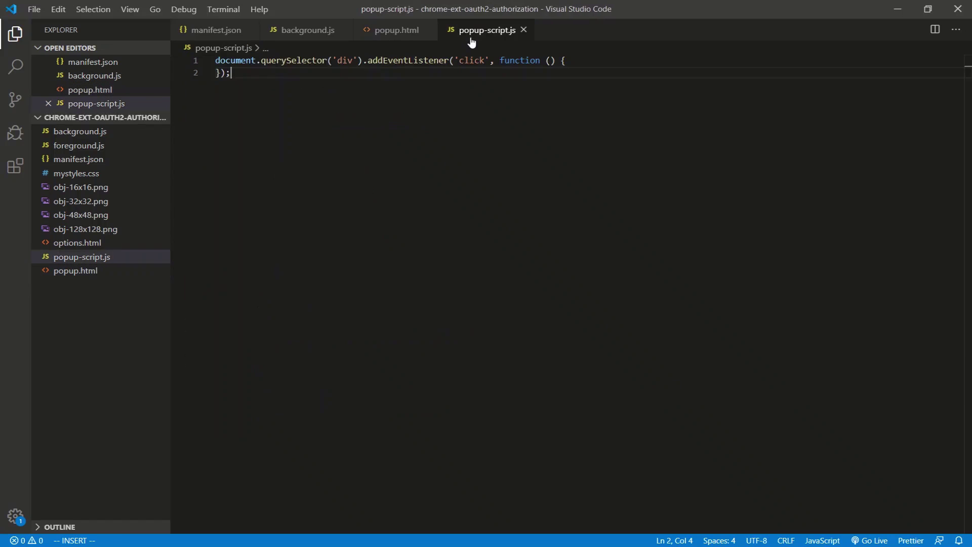
click(440, 64)
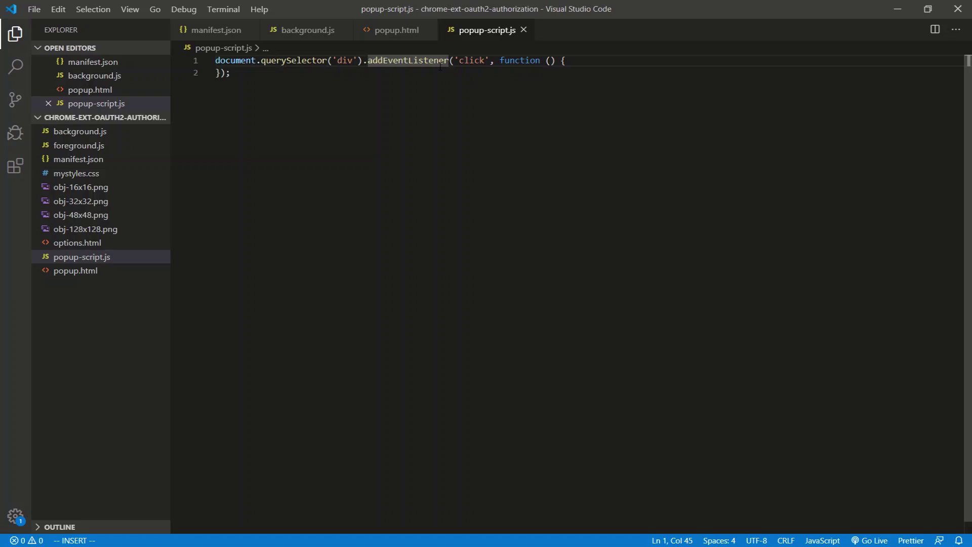
key(Escape)
Return to manifest.json with the cursor on the "key" line.
click(211, 32)
click(254, 120)
click(253, 156)
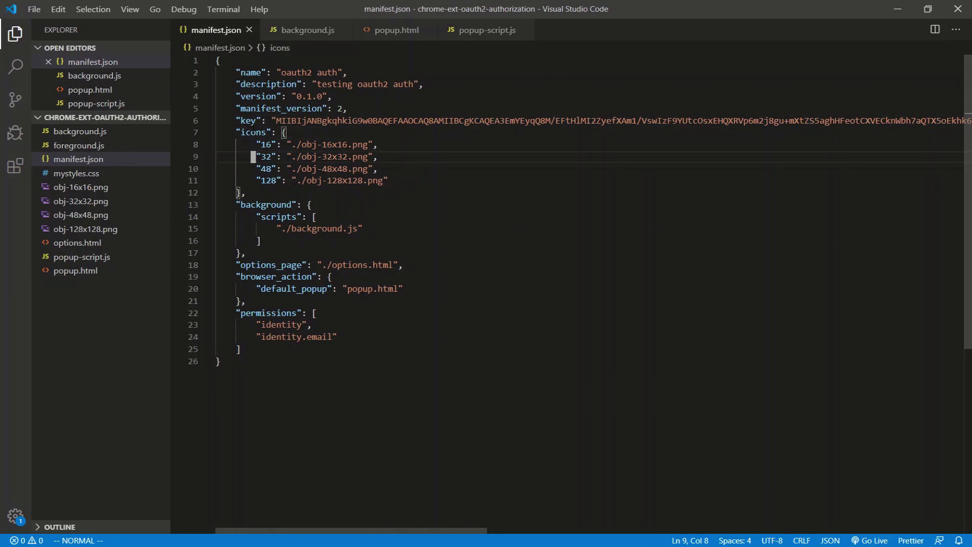
key(k)
key(k)
key(k)
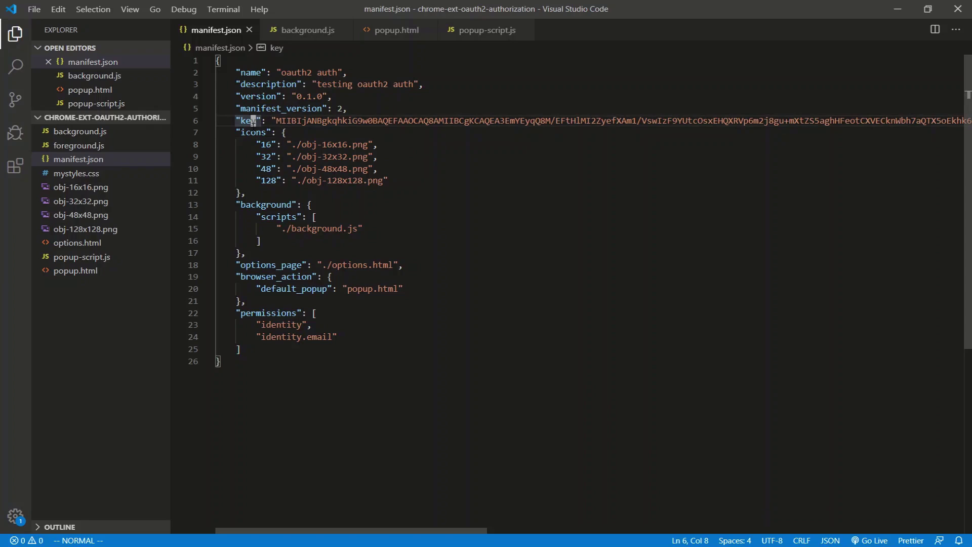
Insert an "oauth2" block below "key" with a "client_id" entry and empty "scope" array.
text(o"oauth2":)
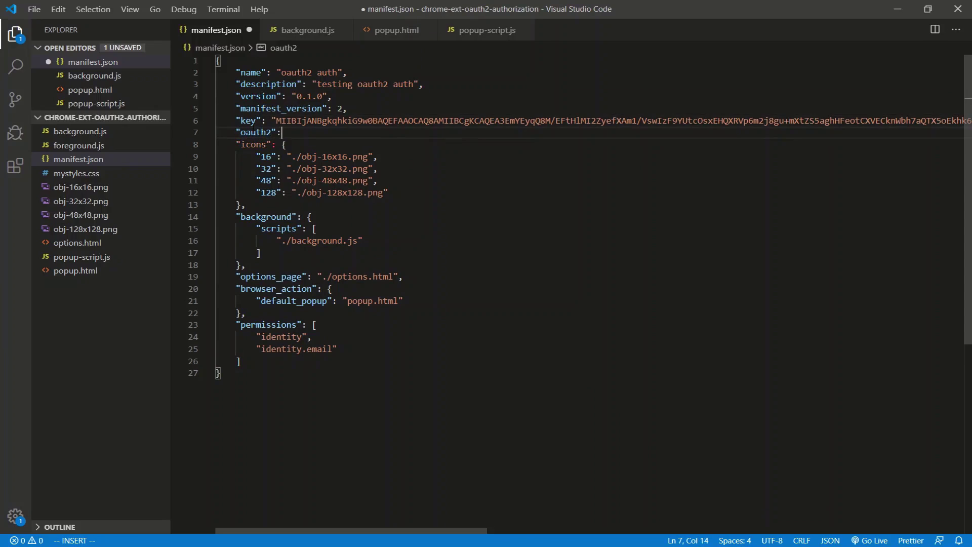
text( {)
key(Return)
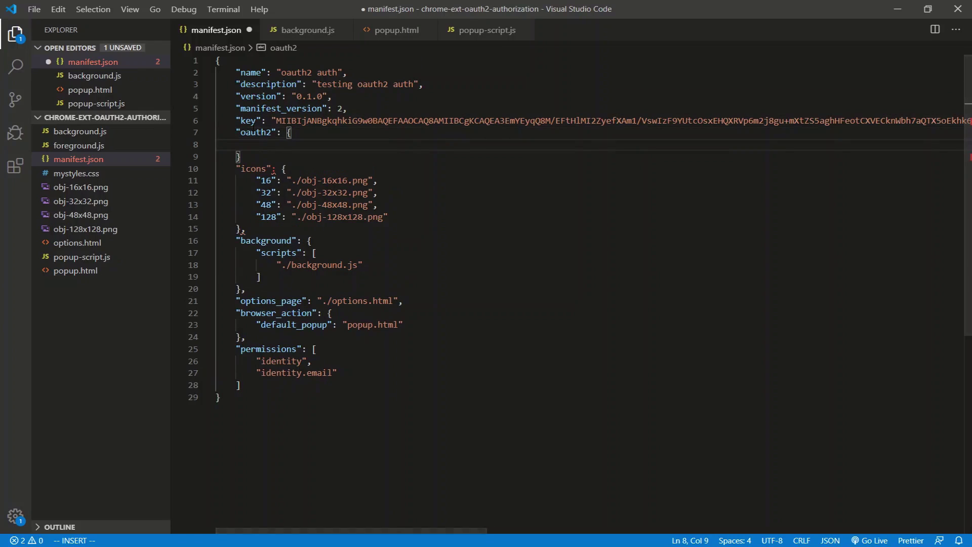
text("client_id":)
key(Return)
text("scope";)
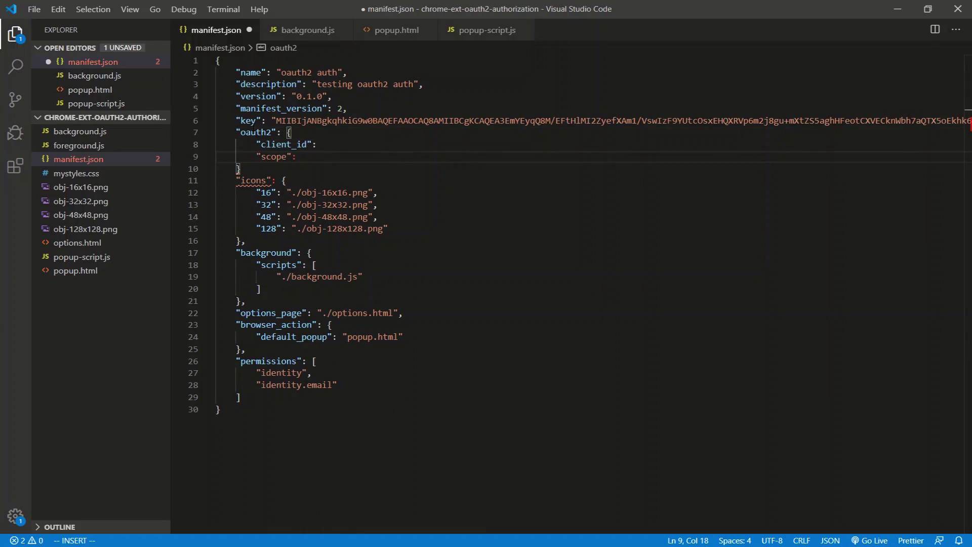
text([)
key(Return)
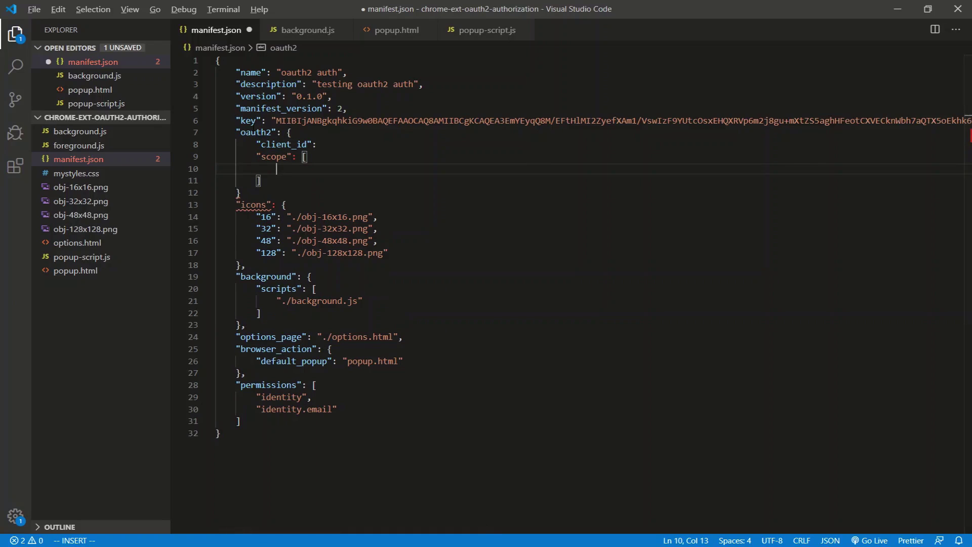
key(alt+Tab)
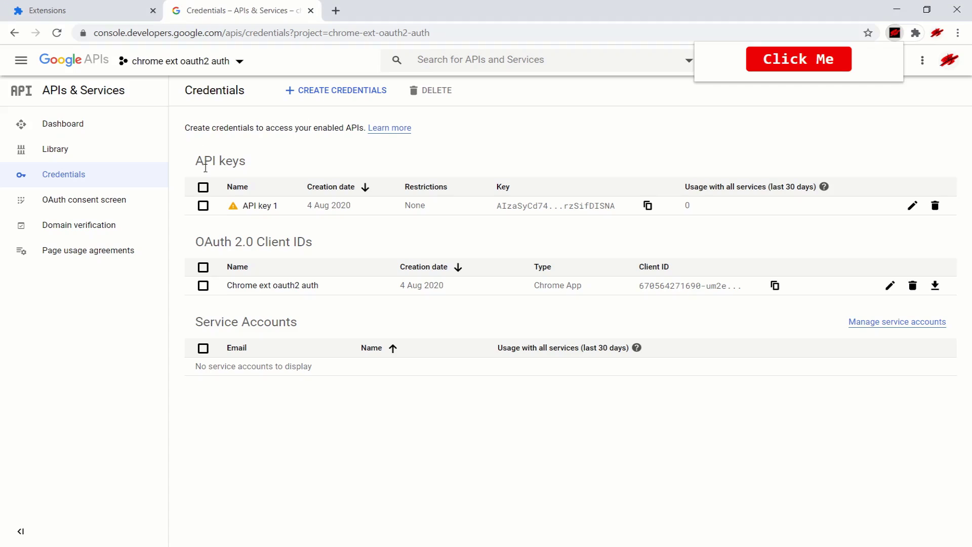
Copy the OAuth 2.0 client ID from the Credentials page and return to manifest.json.
click(595, 149)
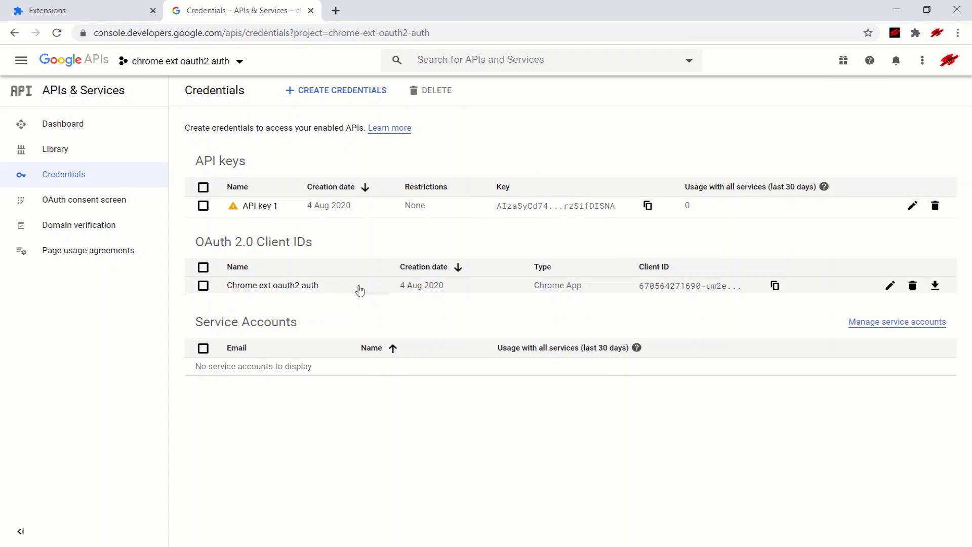
click(775, 285)
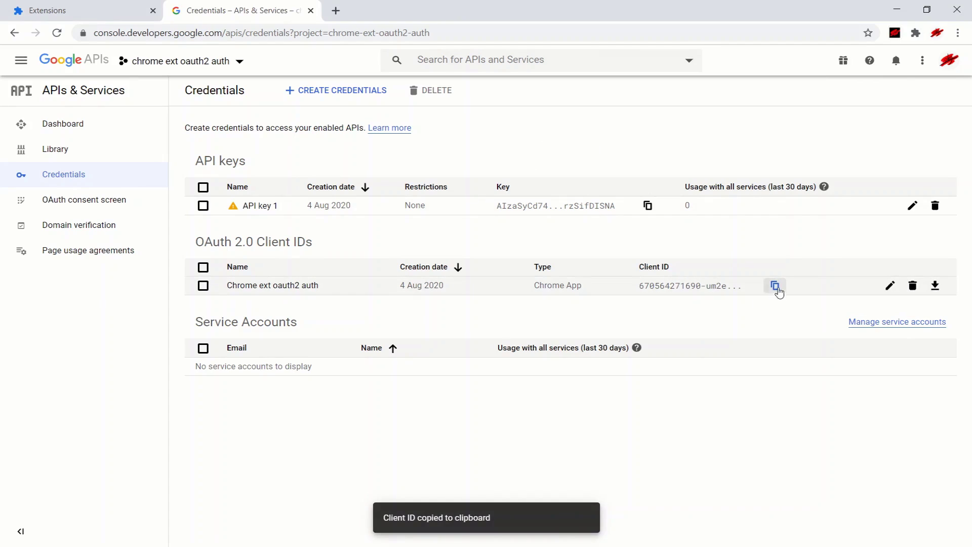
key(alt+Tab)
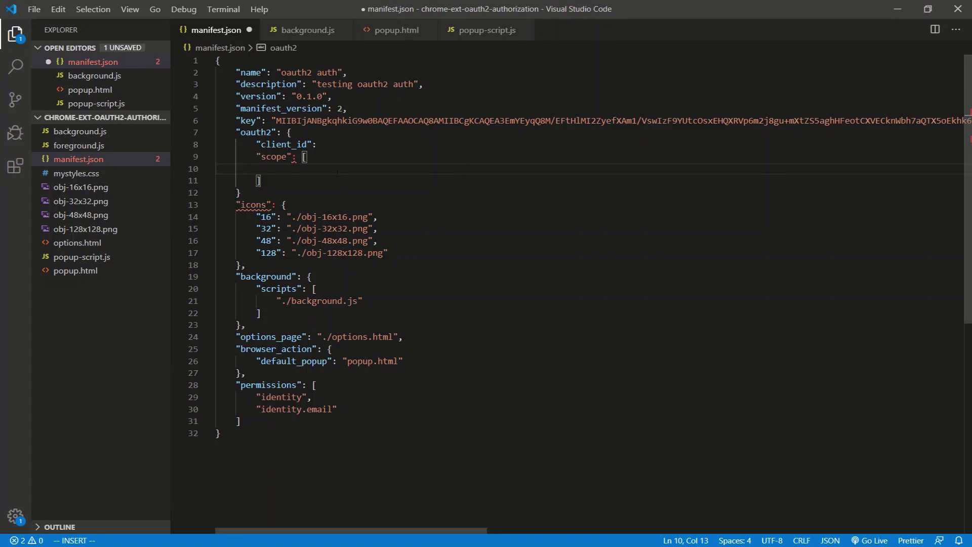
Paste the copied client ID as the "client_id" value.
click(337, 144)
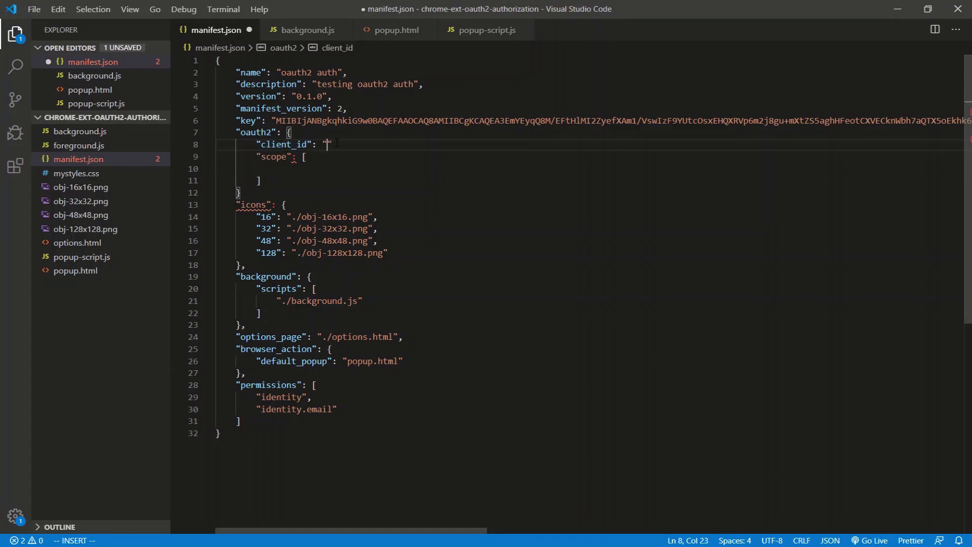
key(ctrl+v)
key(Escape)
text(a,)
key(Escape)
key(j)
key(j)
text(S)
text(")
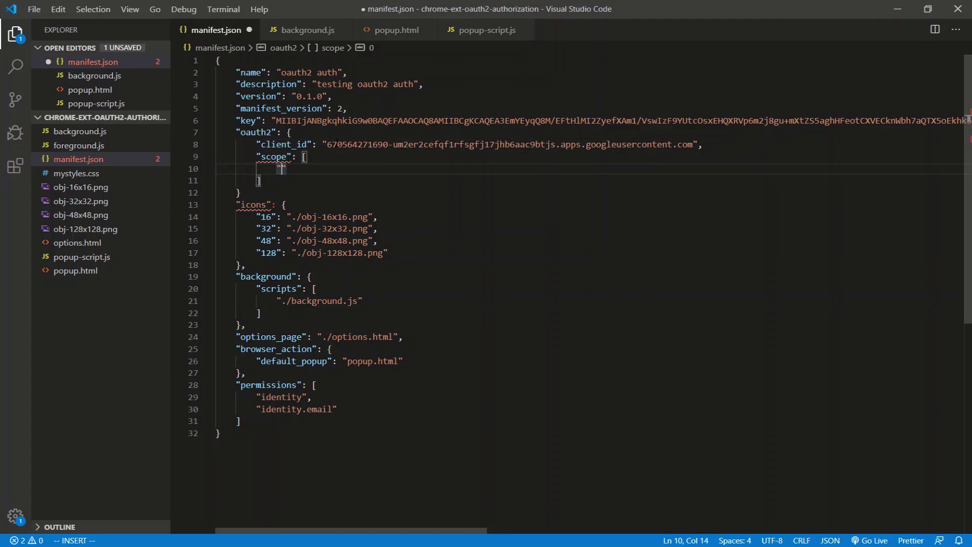
text(profile  )
text(",)
key(Return)
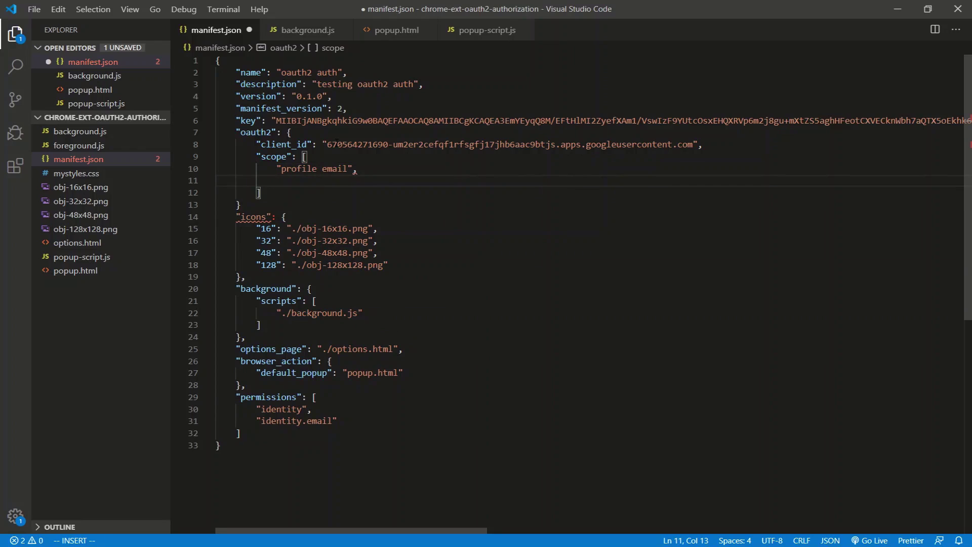
text("https://w)
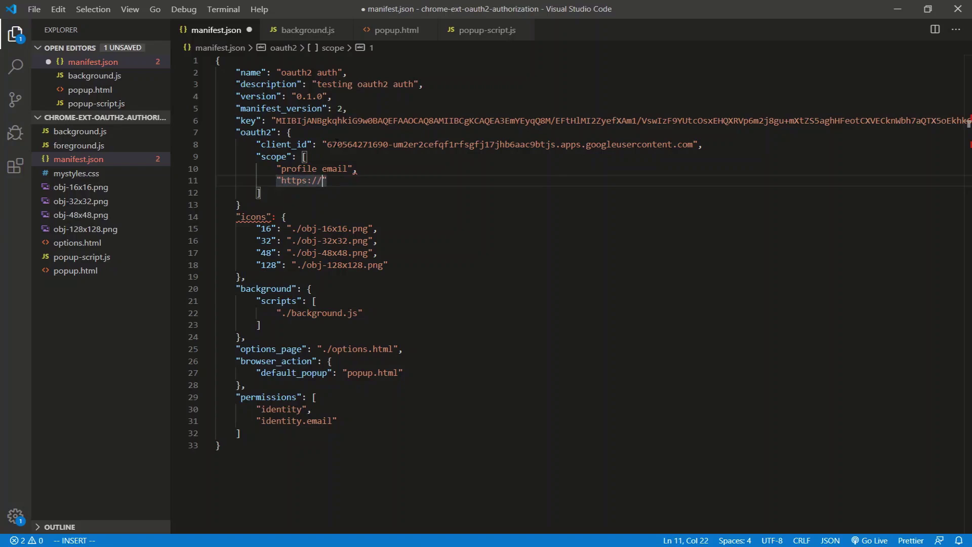
text(ww.googl)
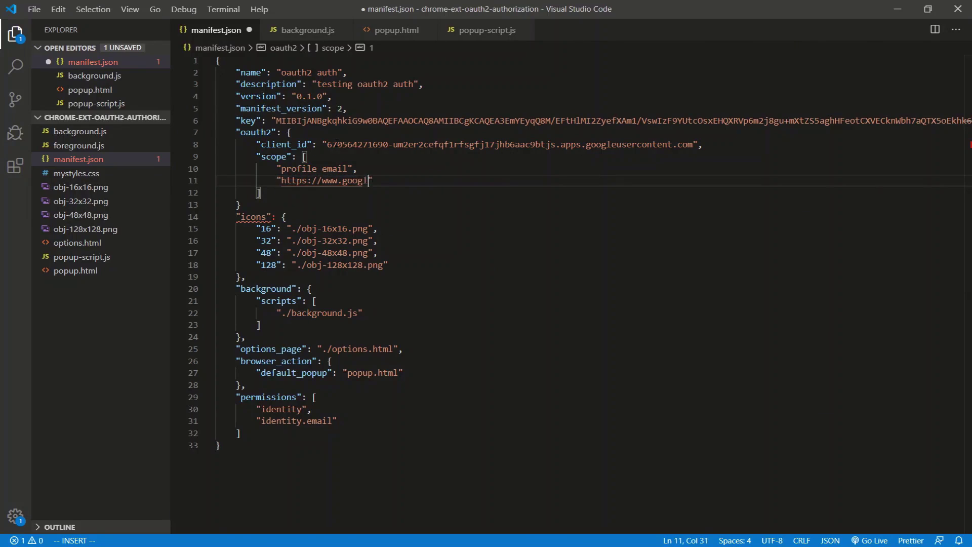
text(eapis.com/auth/contacts)
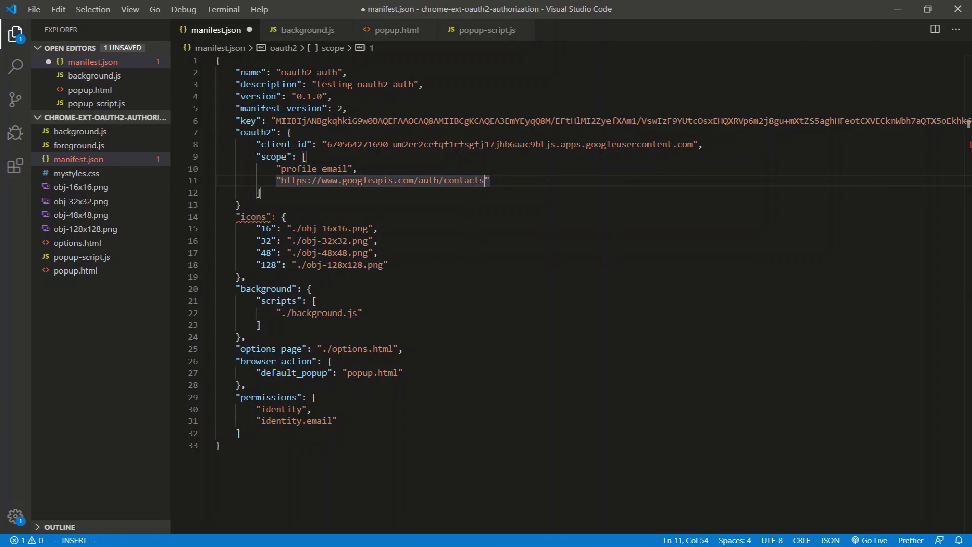
key(Escape)
key(j)
key(j)
text(A,)
key(Escape)
key(k)
key(k)
key(k)
key(k)
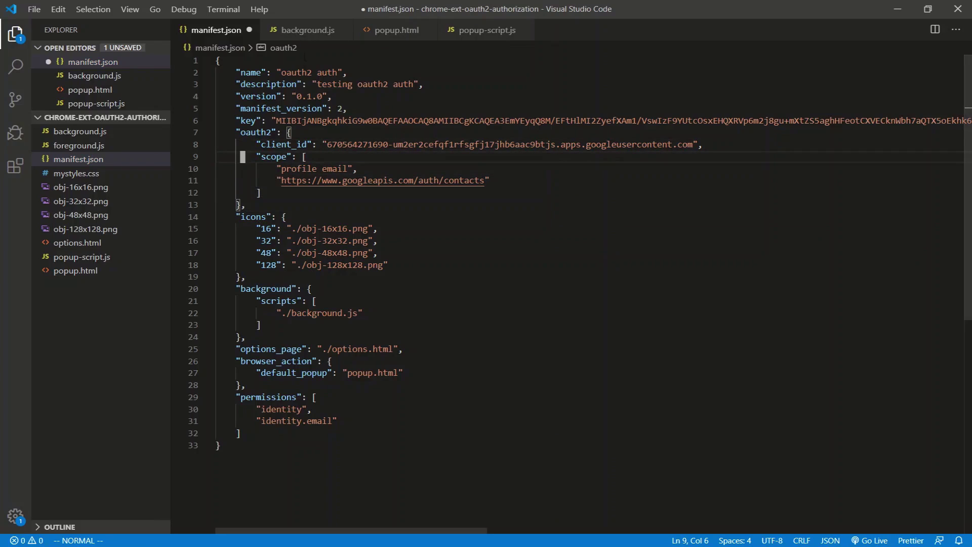
Switch to background.js and open a blank line above the closing brackets.
click(318, 35)
key(O)
key(Escape)
Declare const API_KEY at the top of background.js, holding the API key copied from Credentials.
key(k)
key(O)
key(Escape)
text(iconst API_)
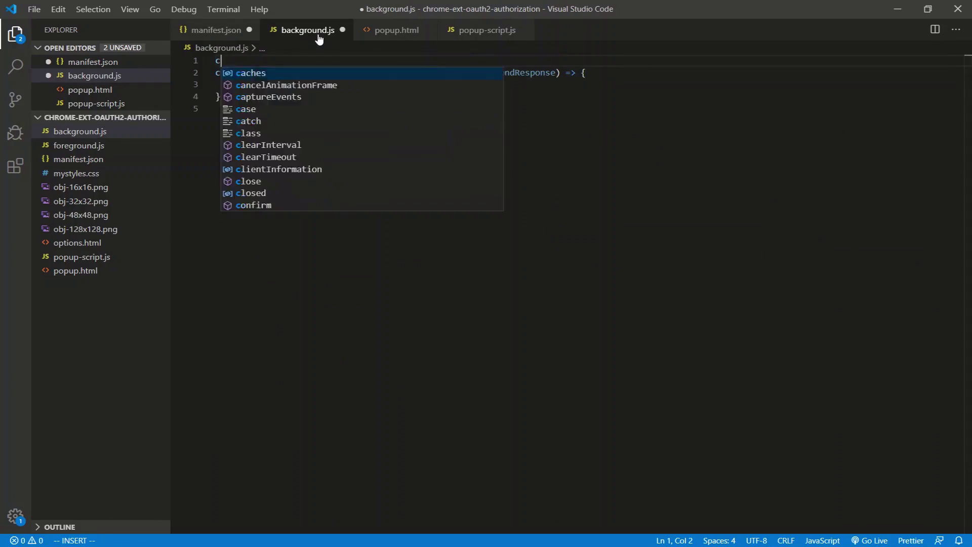
text(KEY)
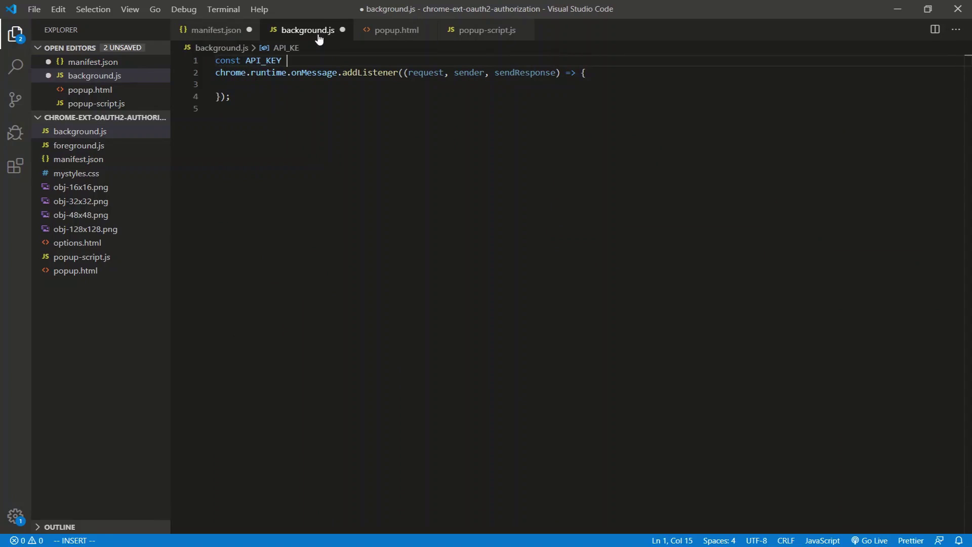
key(alt+Tab)
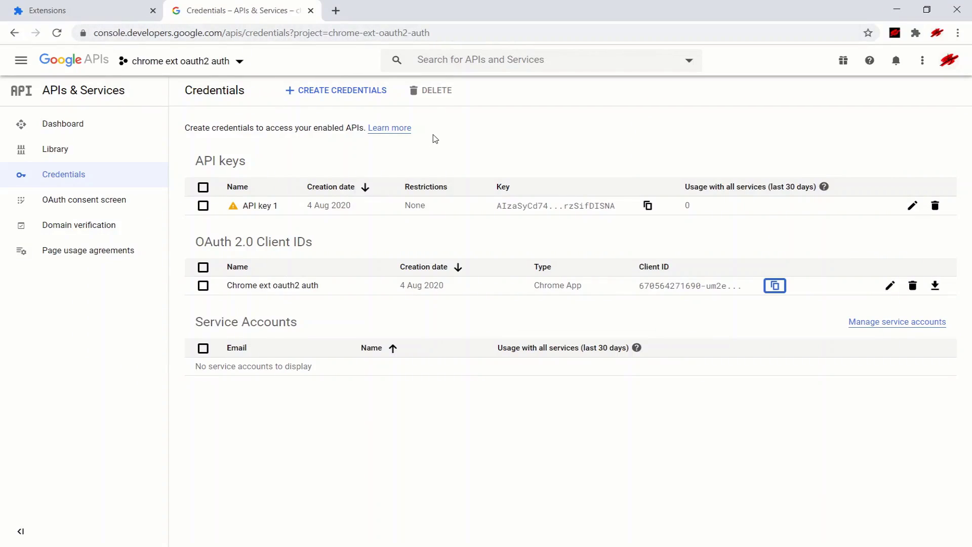
click(647, 205)
key(alt+Tab)
text(a")
key(ctrl+v)
text(";)
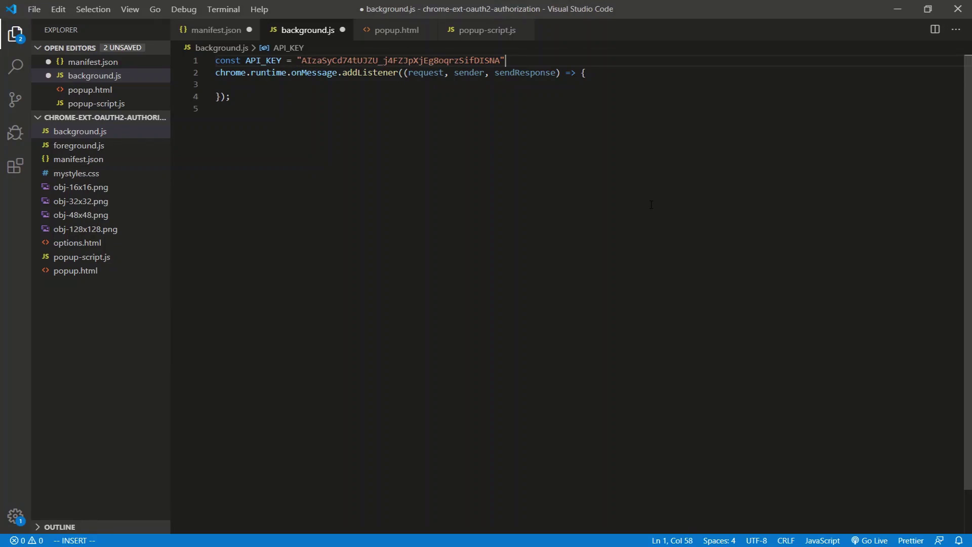
key(Return)
key(Return)
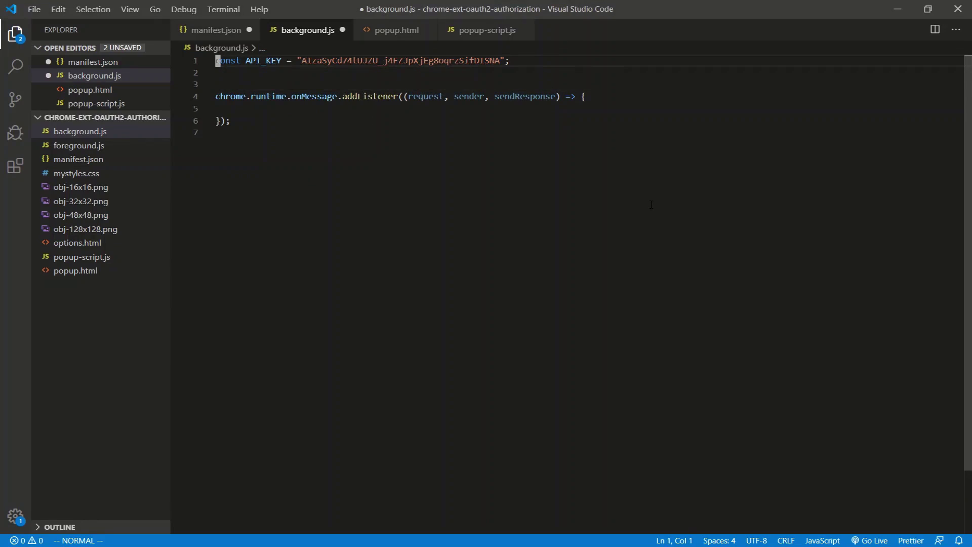
key(Return)
Add let user_signed_in = false; then save background.js and manifest.json.
key(Up)
key(Up)
text(let user_sign)
key(BackSpace)
text(gned_in )
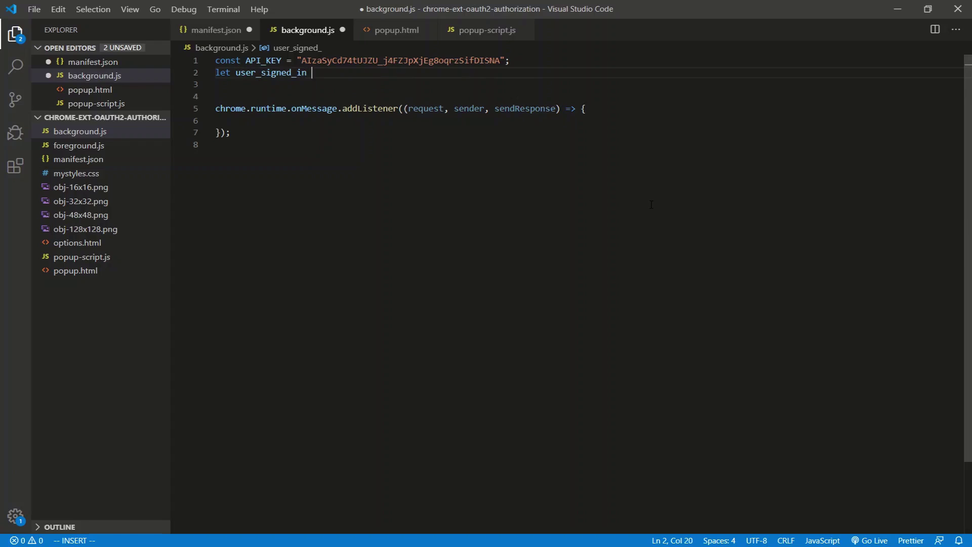
text(= false;)
key(Escape)
key(j)
key(ctrl+s)
click(228, 30)
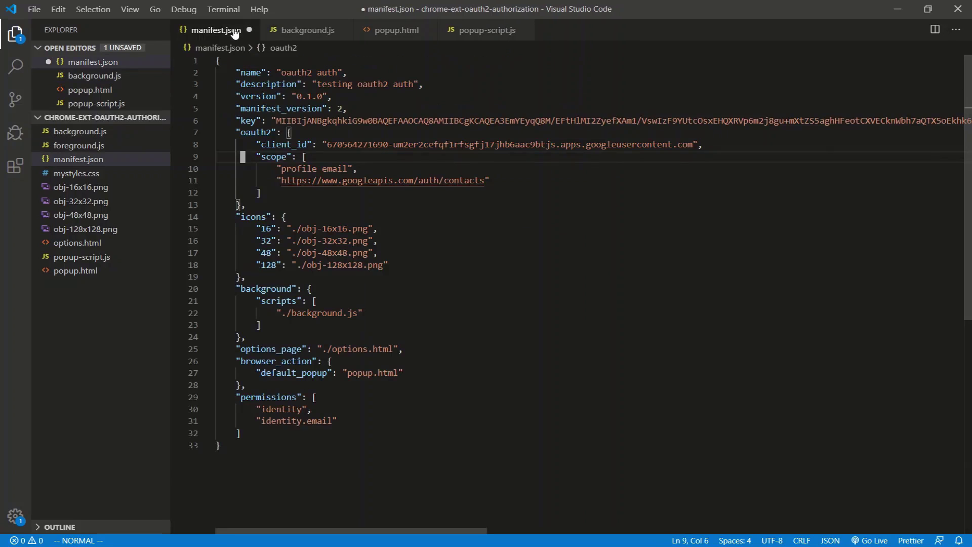
key(ctrl+s)
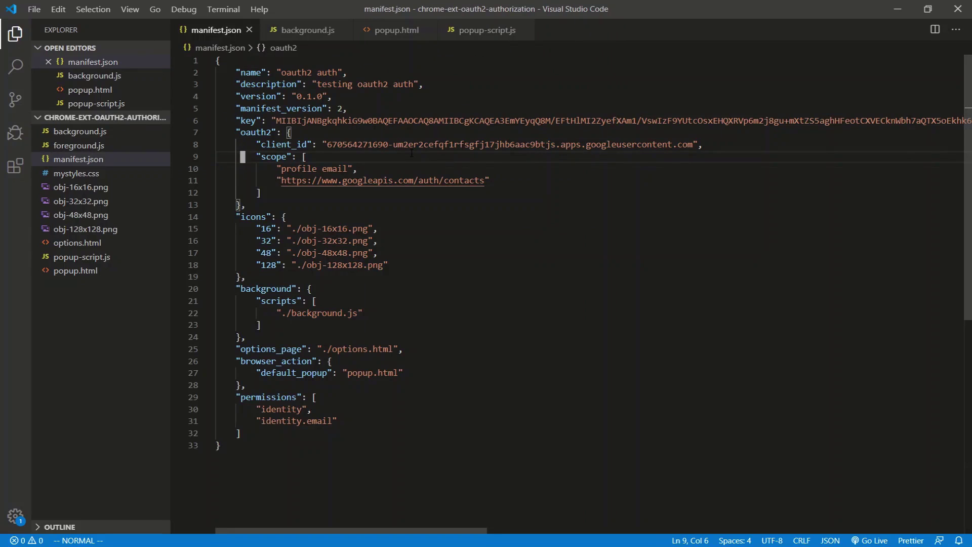
Add an if block for request.message === 'get_access_token' inside the onMessage listener.
click(307, 31)
key(j)
key(j)
key(j)
key(i)
key(Tab)
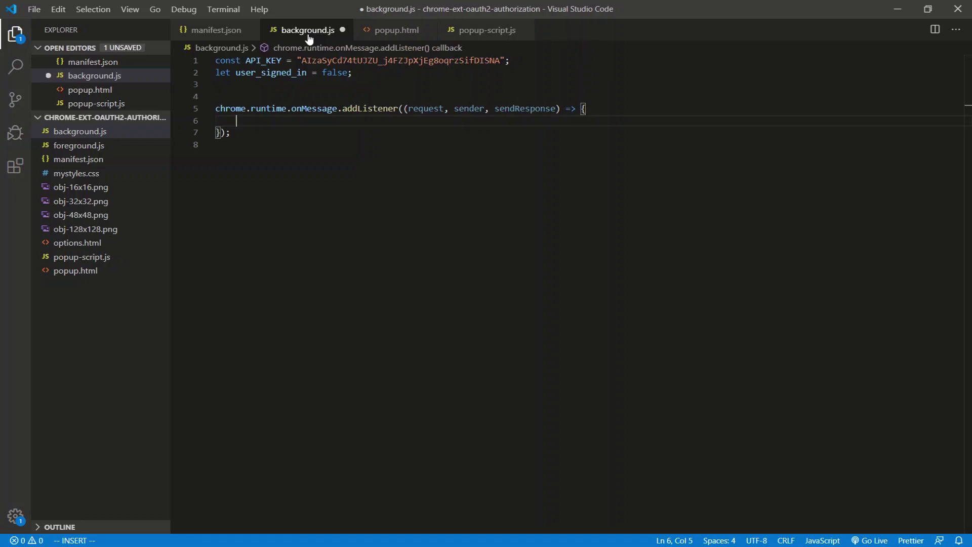
text(if)
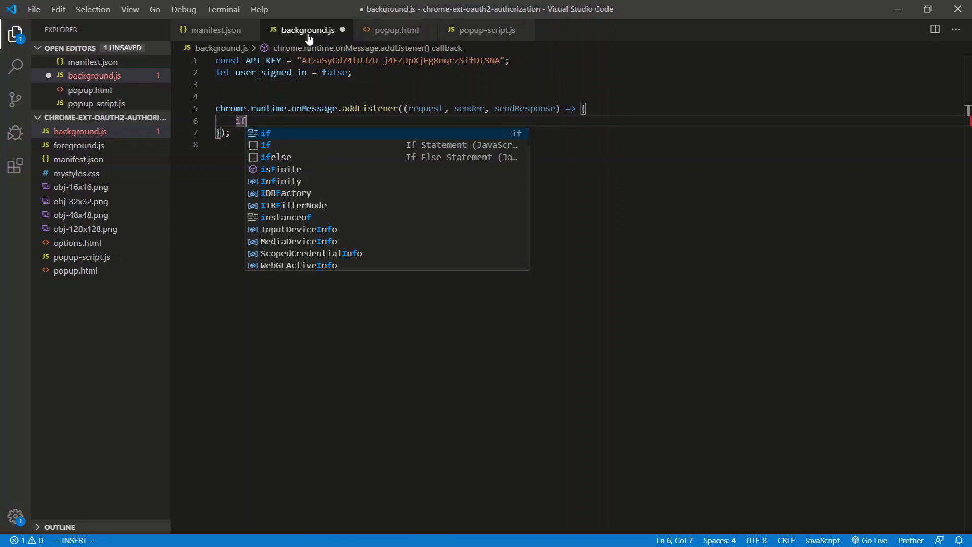
text( (request.message === 'get_access)
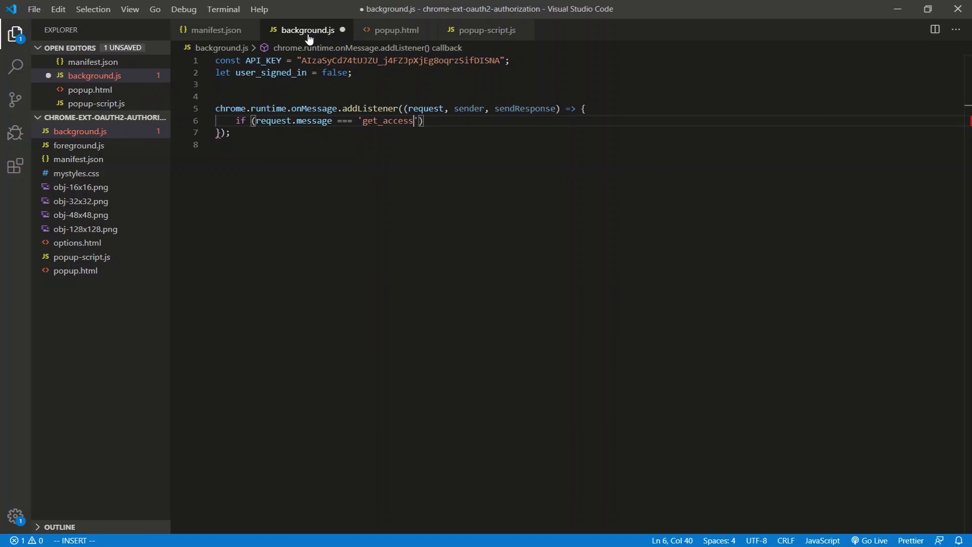
text(_token)
key(Escape)
key(o)
key(Escape)
key(k)
key($)
key(shift+a)
key(Return)
key(Escape)
key(j)
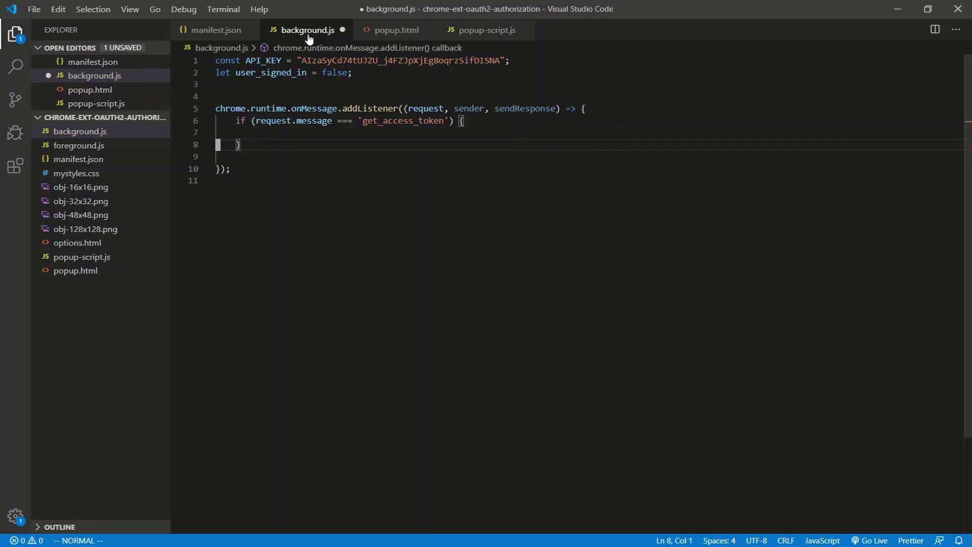
Append an else-if branch for the 'get_profile' message.
key(shift+a)
text(el)
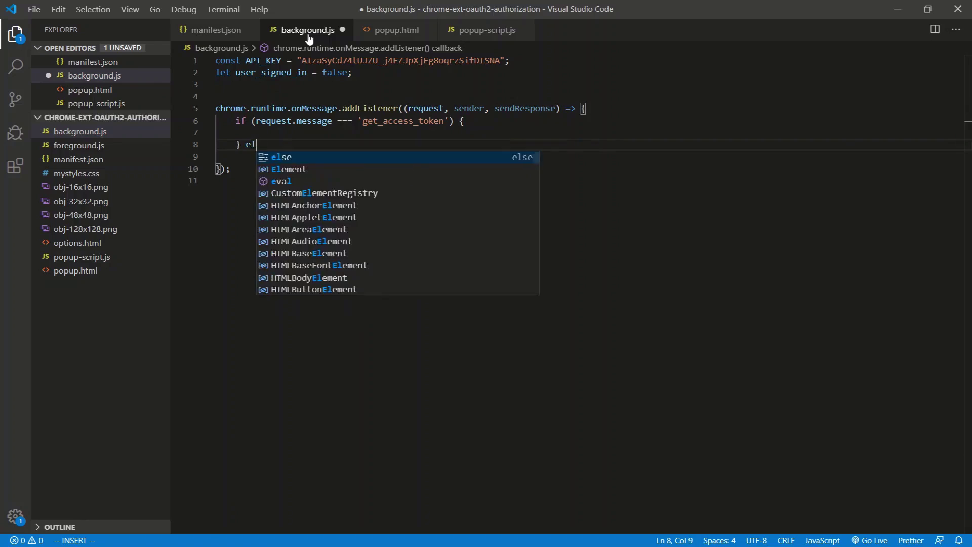
text(se if (request.mes)
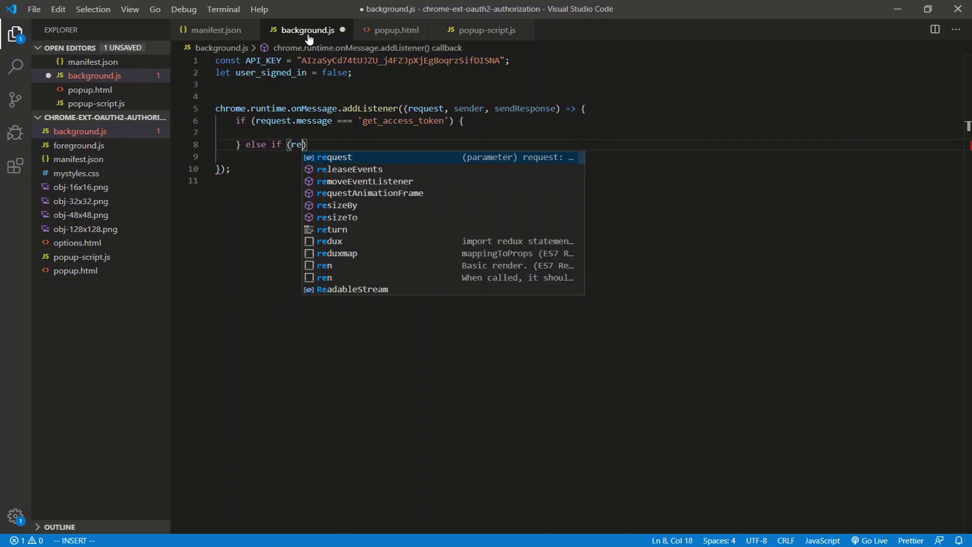
text(sage === 'get_p)
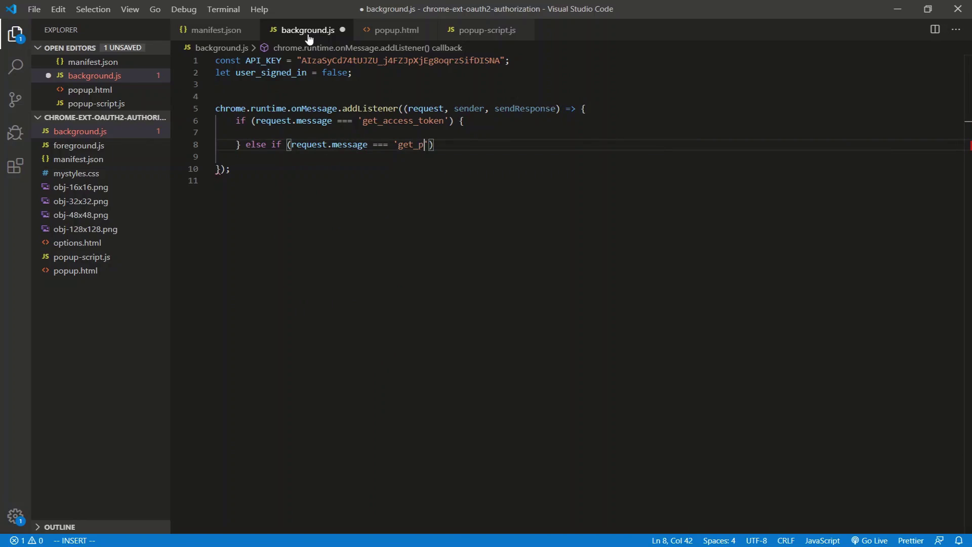
text(rofile)
key(Escape)
key(A)
key(Escape)
text(A {)
key(Escape)
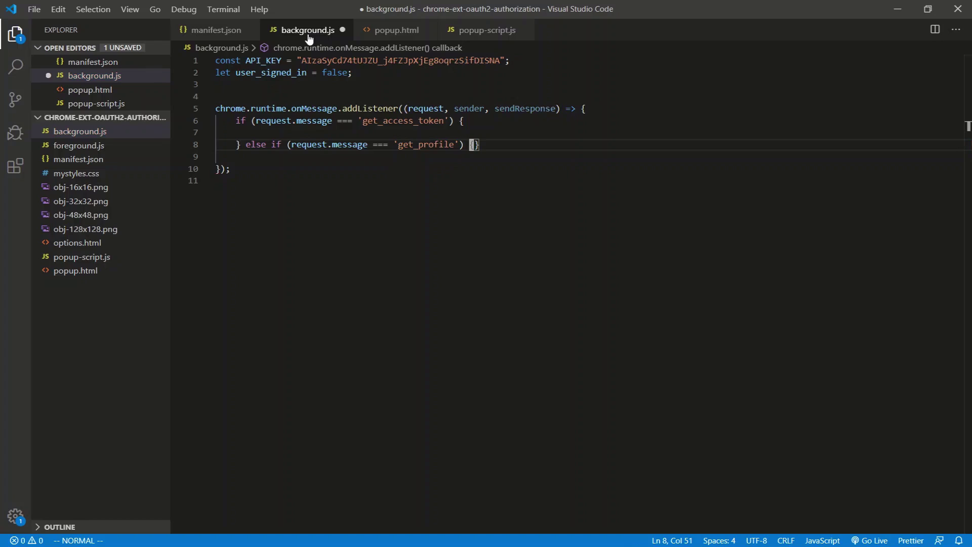
Duplicate the get_profile branch line and remove the stray closing braces.
key(y)
key(y)
key(p)
key(p)
key(p)
key(k)
key(k)
key(f)
key(u)
key(k)
key($)
key(x)
key(j)
key($)
key(x)
key(j)
key($)
key(x)
Rename the copied branches to 'get_contacts', 'create_contact' and 'delete_contact'.
key(k)
key(h)
key(c)
key(i)
key(apostrophe)
text(get_contacts)
key(Escape)
key(j)
key(h)
key(i)
key(apostrophe)
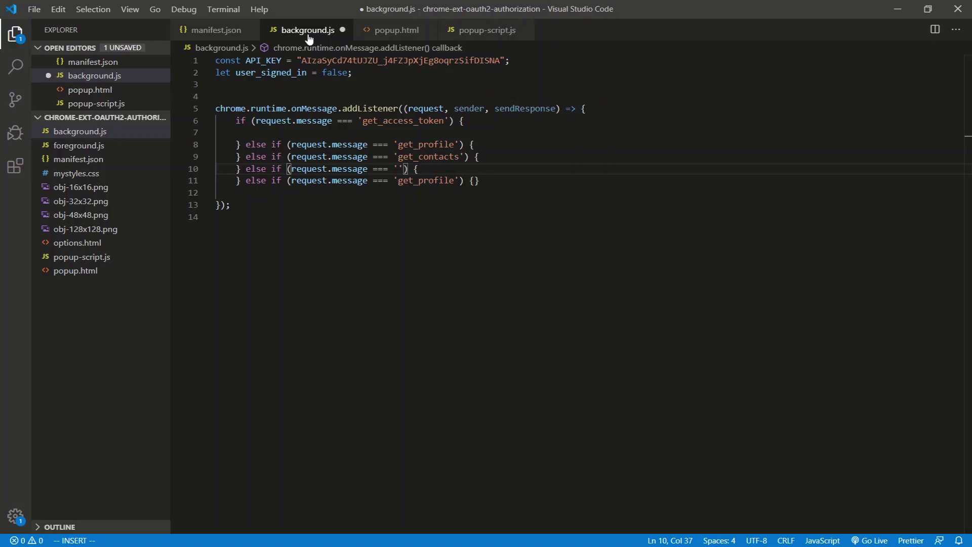
text(create_contact)
key(Escape)
key(j)
key(h)
key(h)
key(c)
key(i)
key(apostrophe)
text(delete_)
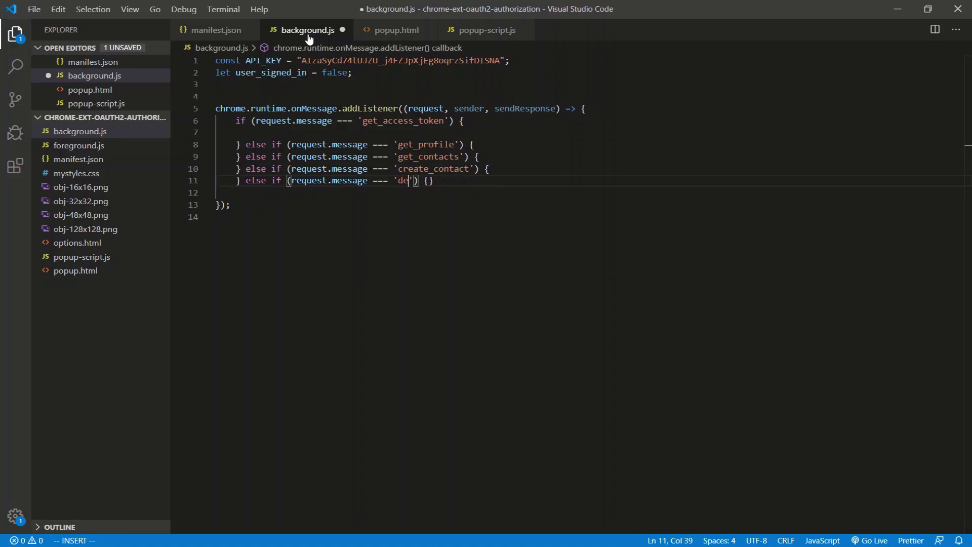
text(contact)
key(Escape)
Open empty bodies in the get_profile, get_contacts and create_contact branches, delete the leftover blank line, and save.
key(k)
key(k)
key(k)
key(o)
key(Escape)
key(j)
key(o)
key(Escape)
key(j)
key(o)
key(Escape)
key(j)
key(j)
key(d)
key(d)
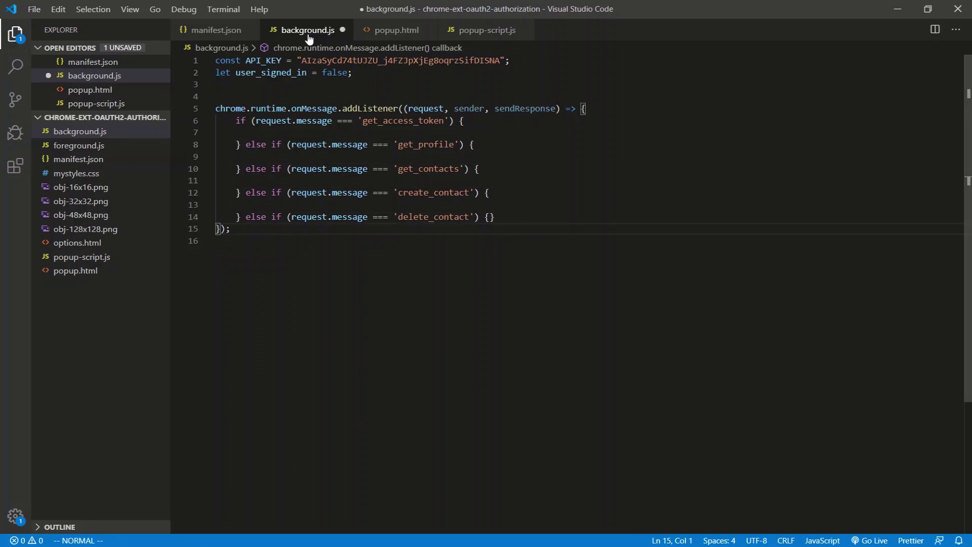
key(ctrl+s)
key(k)
key(k)
key(k)
key(k)
key(k)
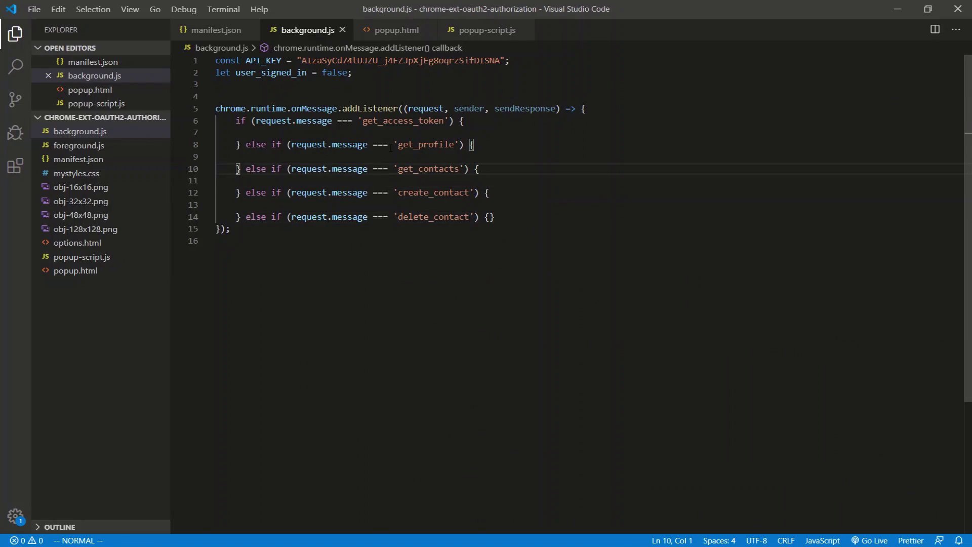
In get_access_token, add chrome.identity.getAuthToken({interactive: true}) with a function(auth_token) callback.
key(k)
key(k)
key(k)
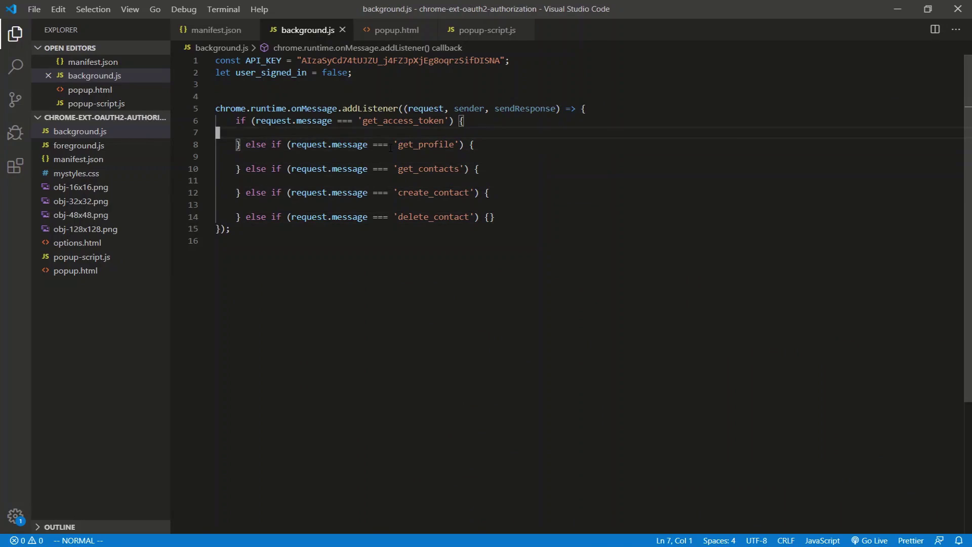
key(c)
key(c)
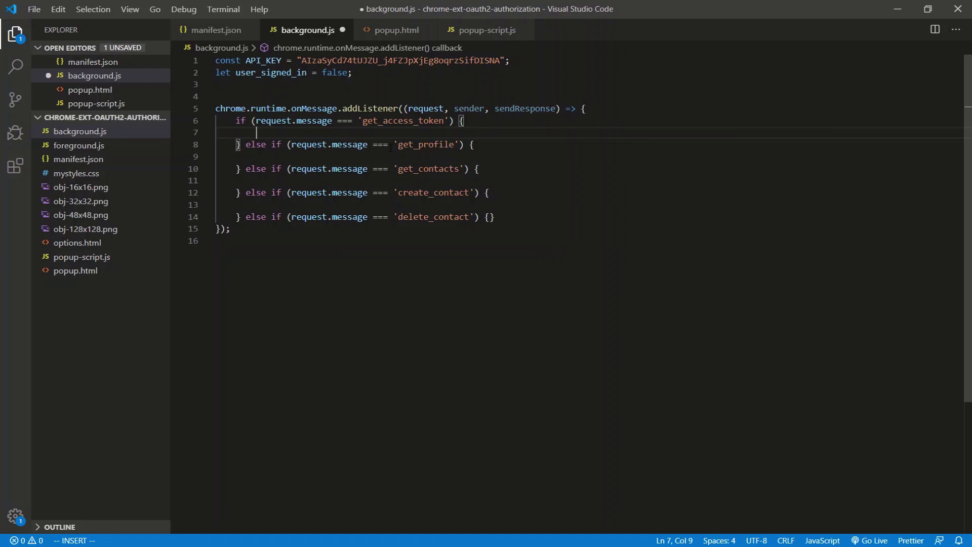
text(chr)
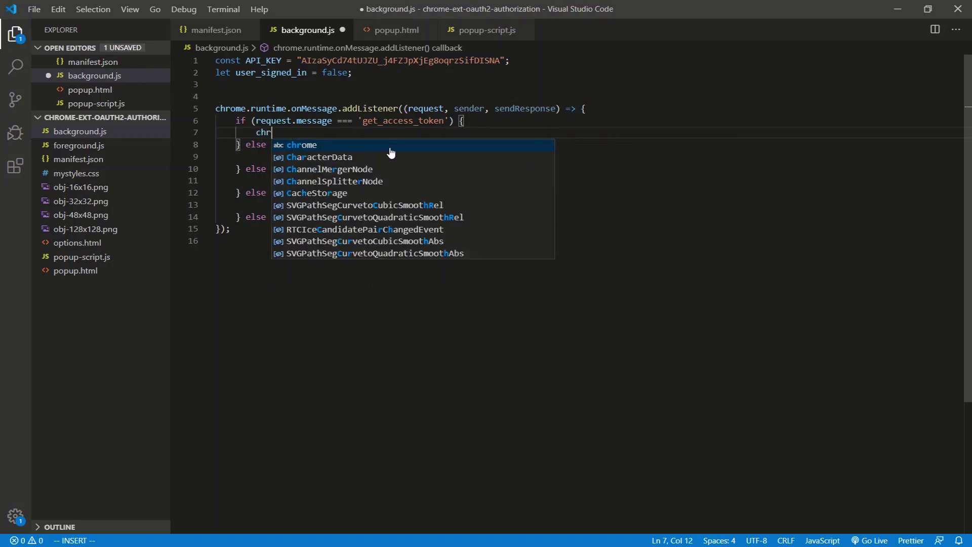
text(ome.idn)
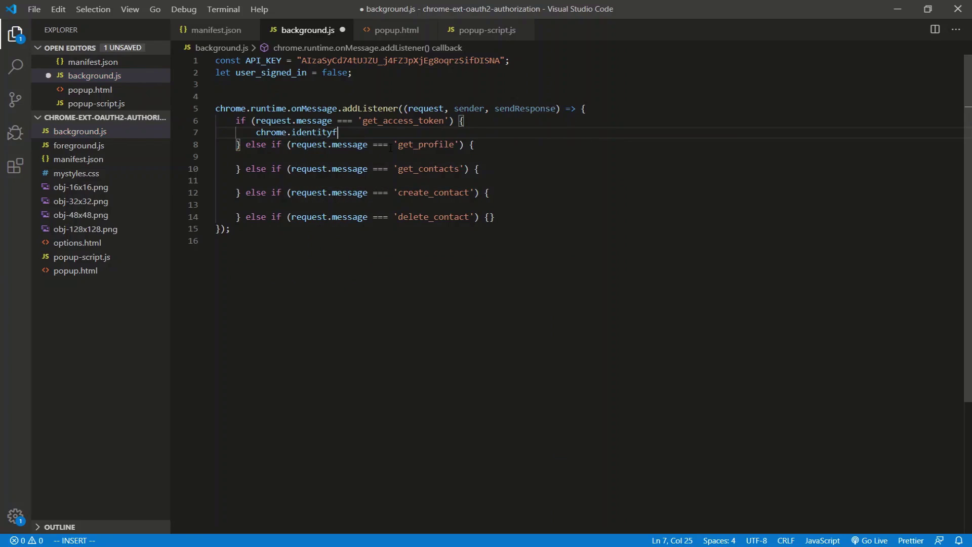
text(.getAuthT)
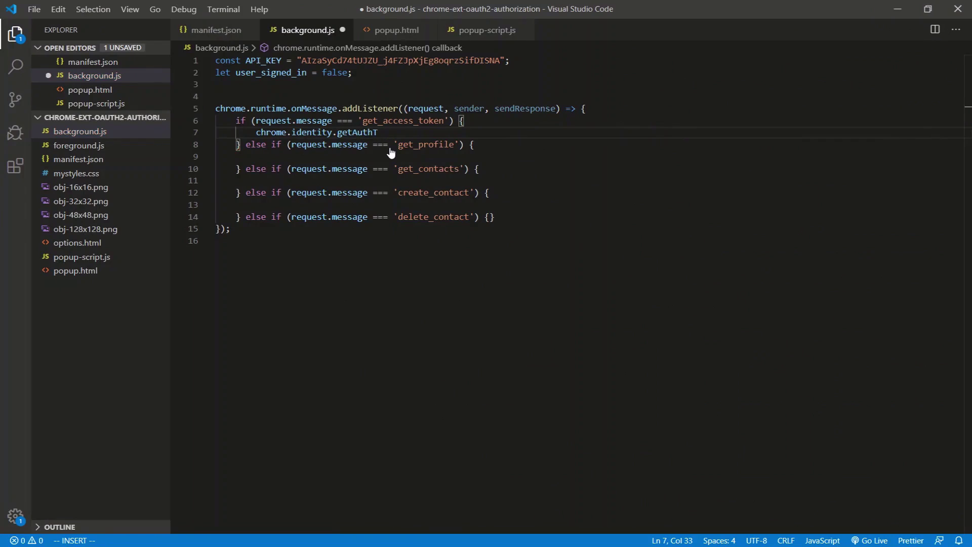
text(oeen({ inter)
text(cctive: true;)
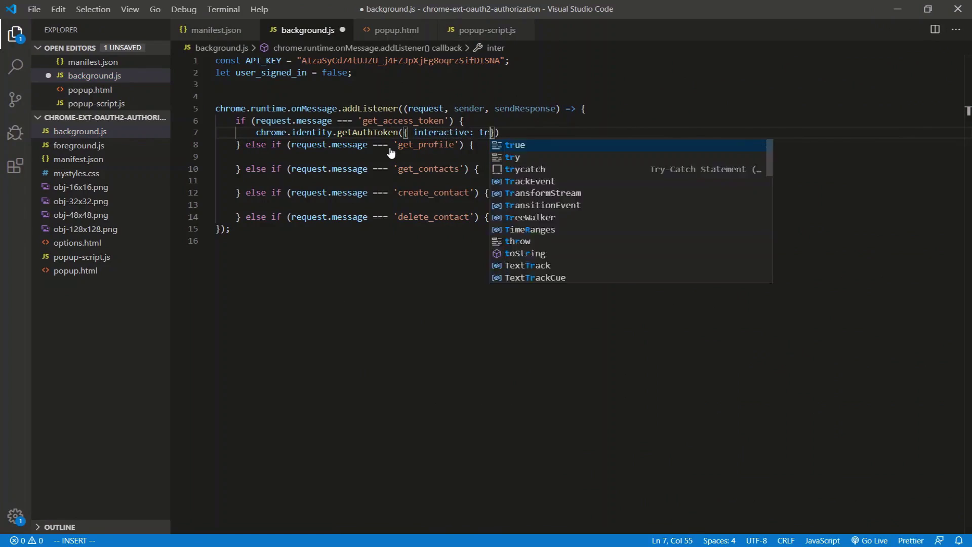
key(BackSpace)
text(},)
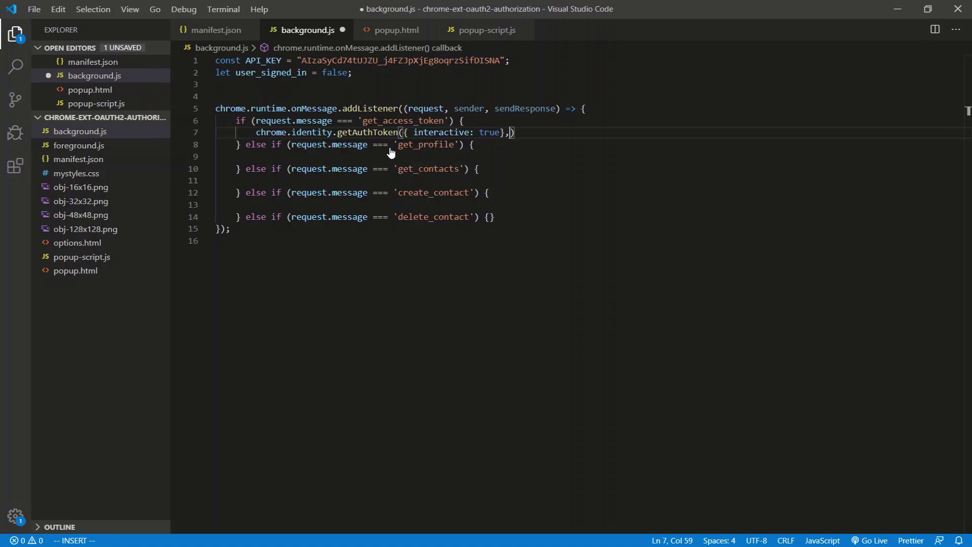
text( function )
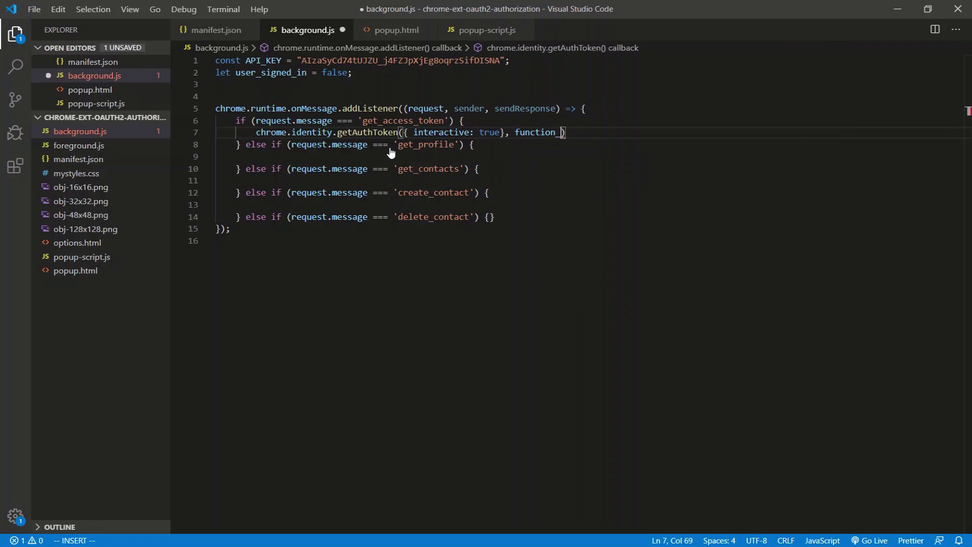
text((auth_token)
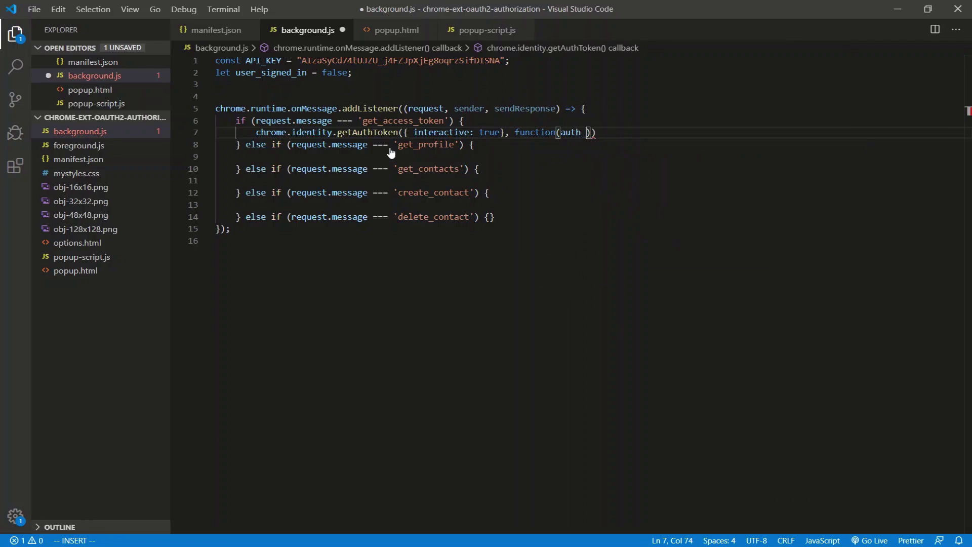
key(Right)
text({)
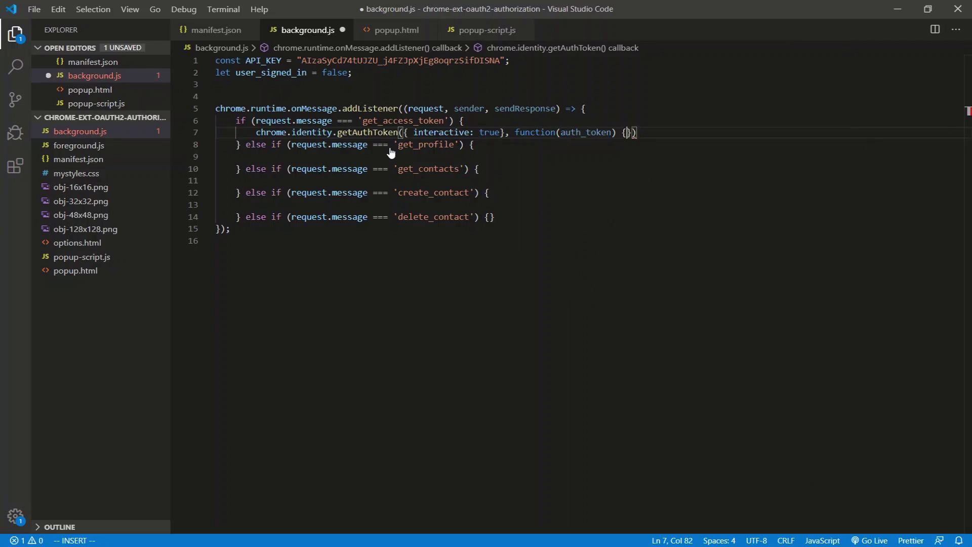
key(Return)
key(Escape)
text(A";)
key(Escape)
Log auth_token inside the callback, reply with sendResponse(true), and save background.js.
key(k)
key(c)
key(c)
text(console.log(auth_token);)
key(Escape)
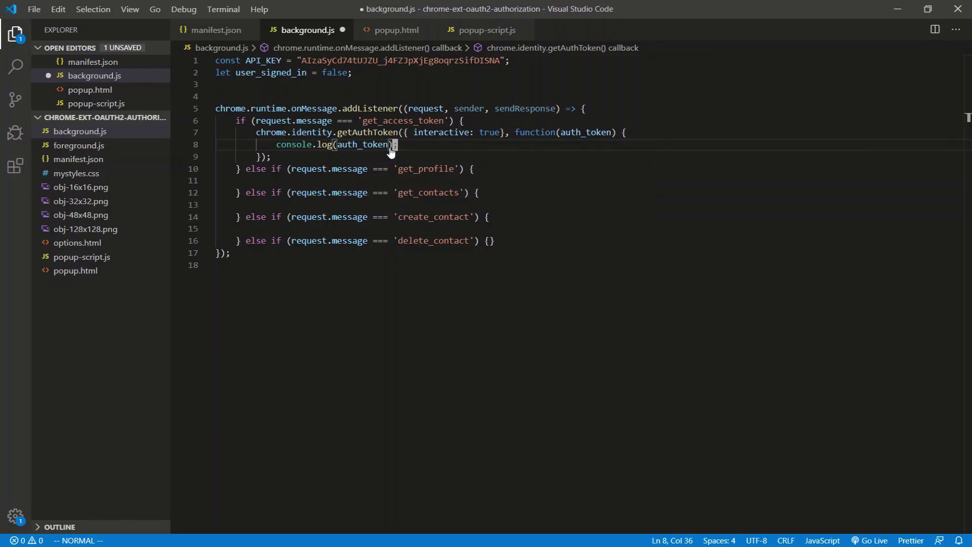
text(jo)
text(return true)
text(;)
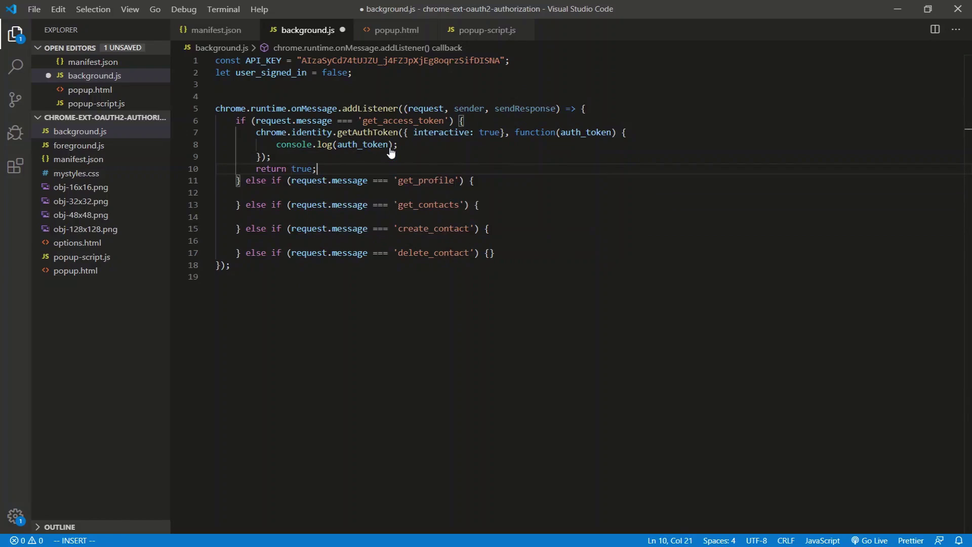
key(BackSpace)
key(BackSpace)
key(BackSpace)
key(BackSpace)
key(BackSpace)
key(BackSpace)
key(BackSpace)
key(BackSpace)
key(BackSpace)
key(BackSpace)
key(BackSpace)
key(BackSpace)
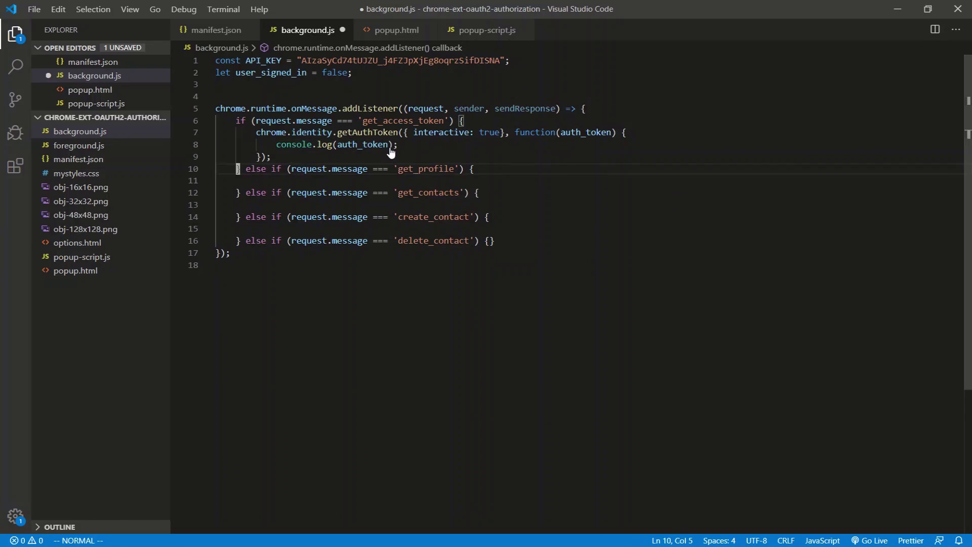
text(sendResponse)
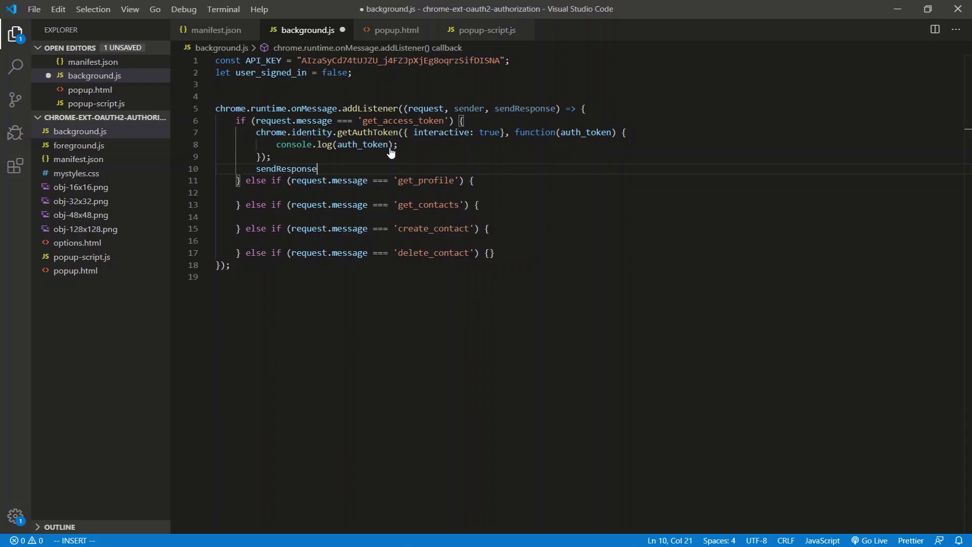
text((true);)
key(ctrl+s)
click(441, 185)
key(Down)
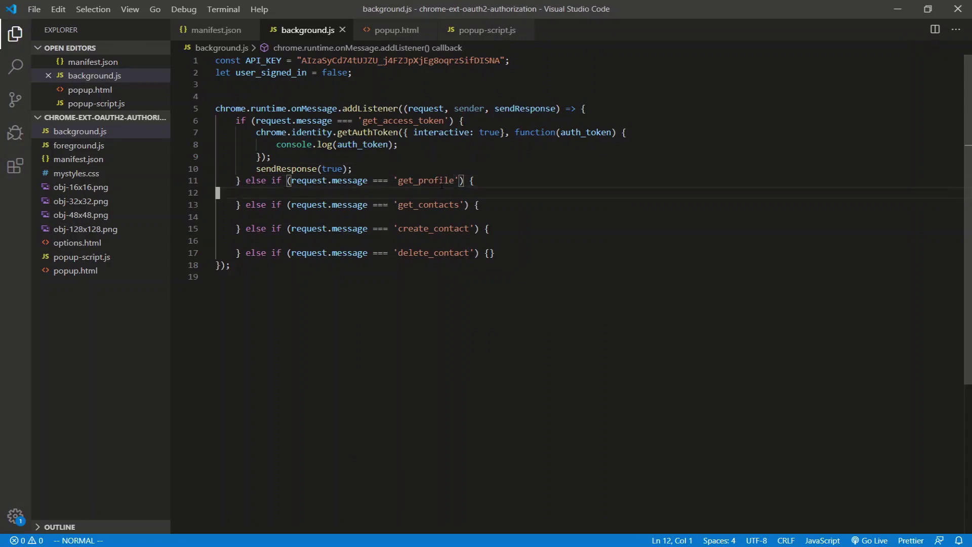
In get_profile, add chrome.identity.getProfileUserInfo({accountStatus: 'ANY'}) with a function(user_info) callback.
key(Tab)
key(Tab)
text(chrome.identy)
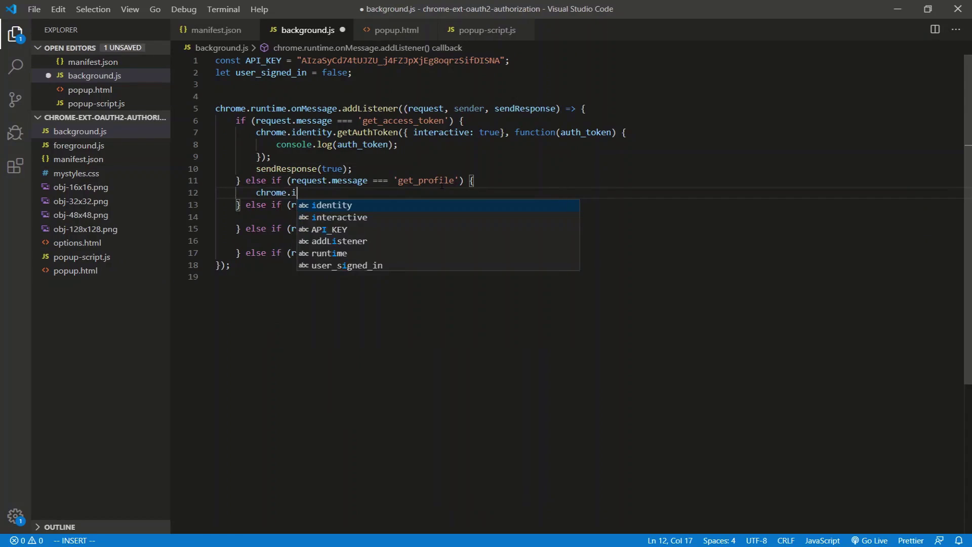
key(BackSpace)
text(ity.getProfileUserI)
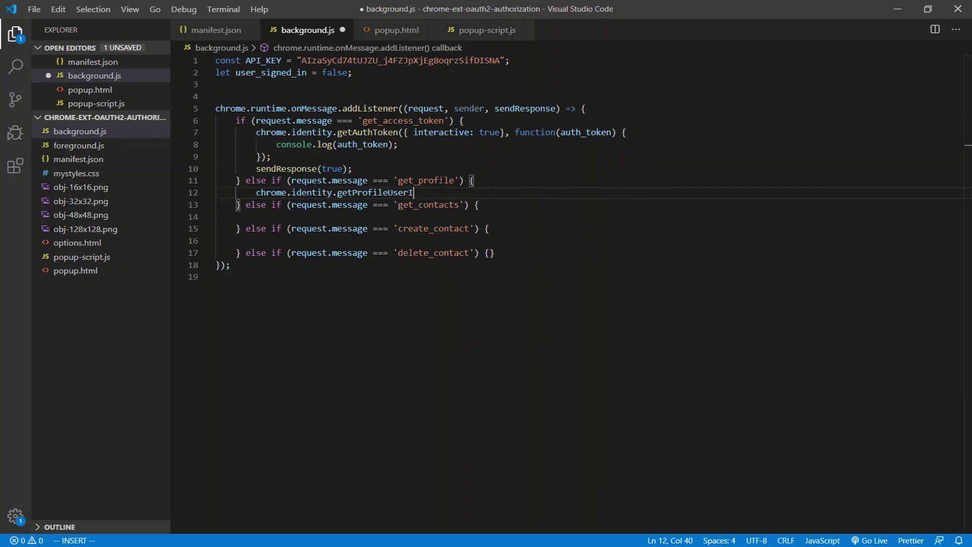
text(({accountT)
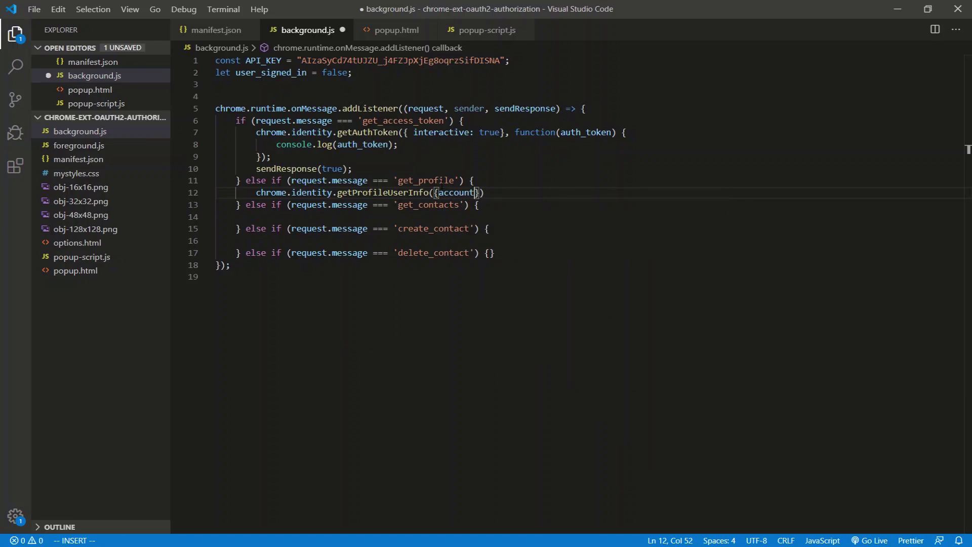
text(tatus: )
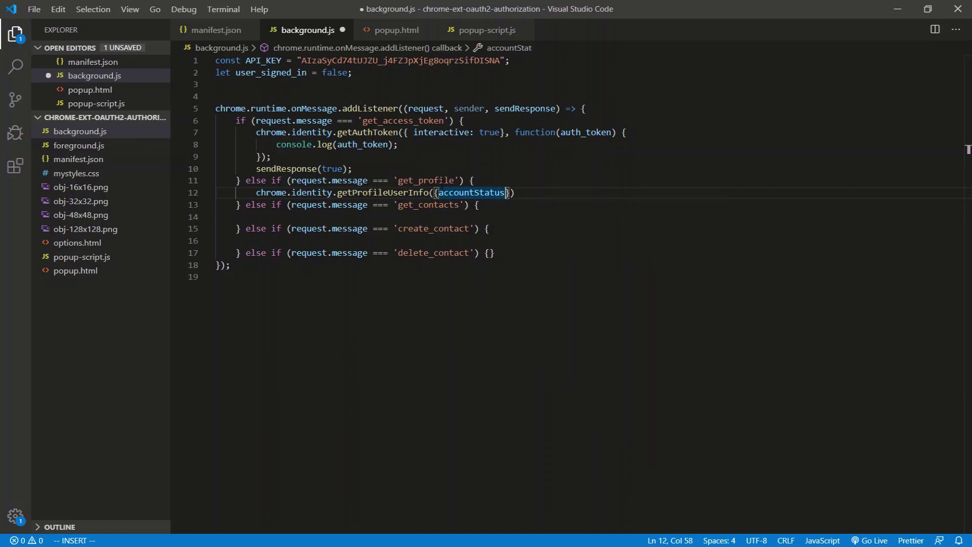
text('ANY')
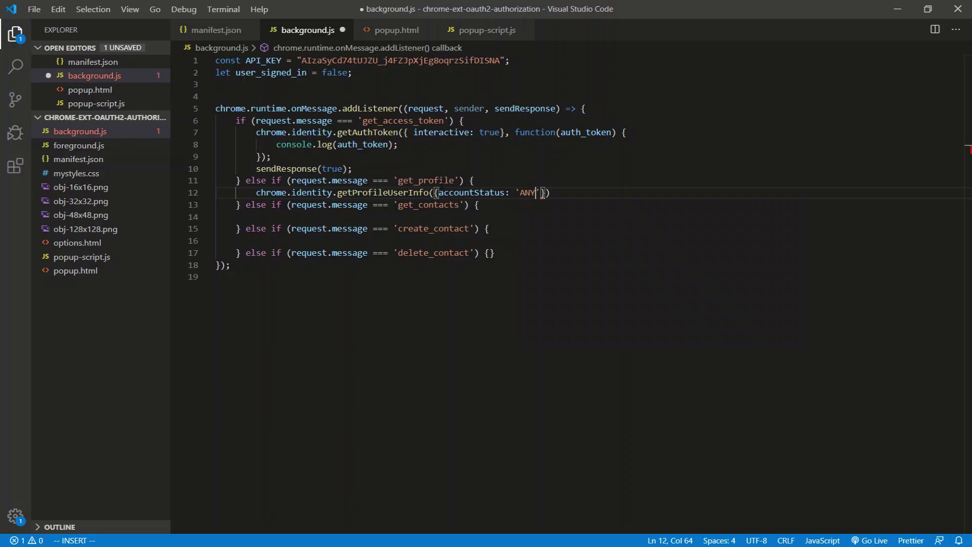
key(Escape)
text(la, function(us)
text(er_info) )
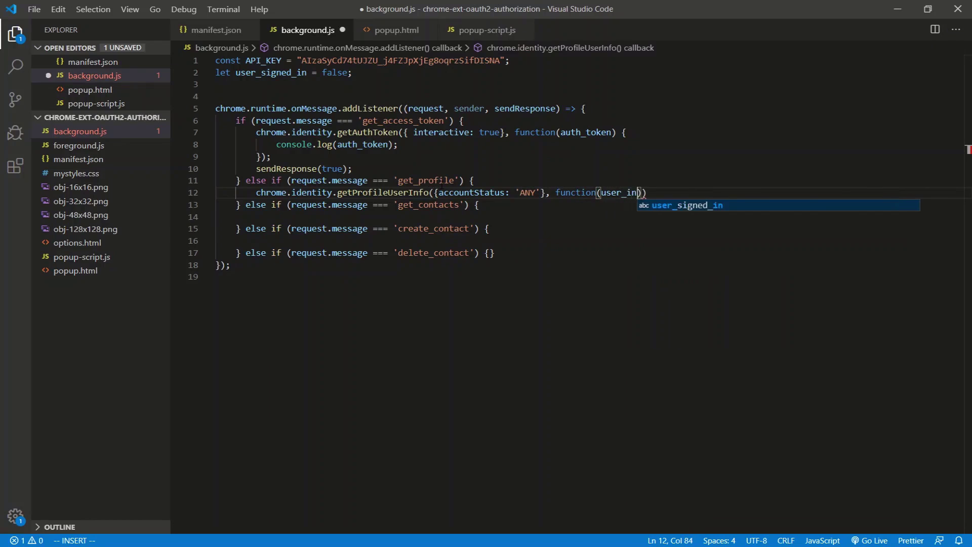
text({)
key(Return)
key(Down)
key(End)
text(;)
key(Escape)
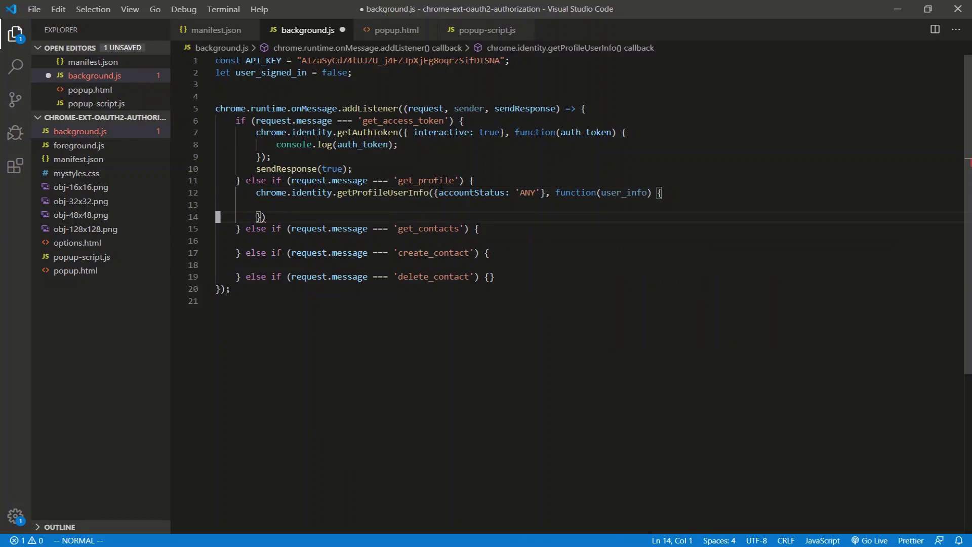
Copy the sendResponse(true) line below the profile call.
key(k)
key(k)
key(k)
key(k)
key(y)
key(y)
key(j)
key(j)
key(j)
key(j)
key(p)
key(k)
key(k)
Add console.log(user_info); inside the profile callback.
key(S)
text(console.log(user_i)
key(Tab)
text(;)
key(Escape)
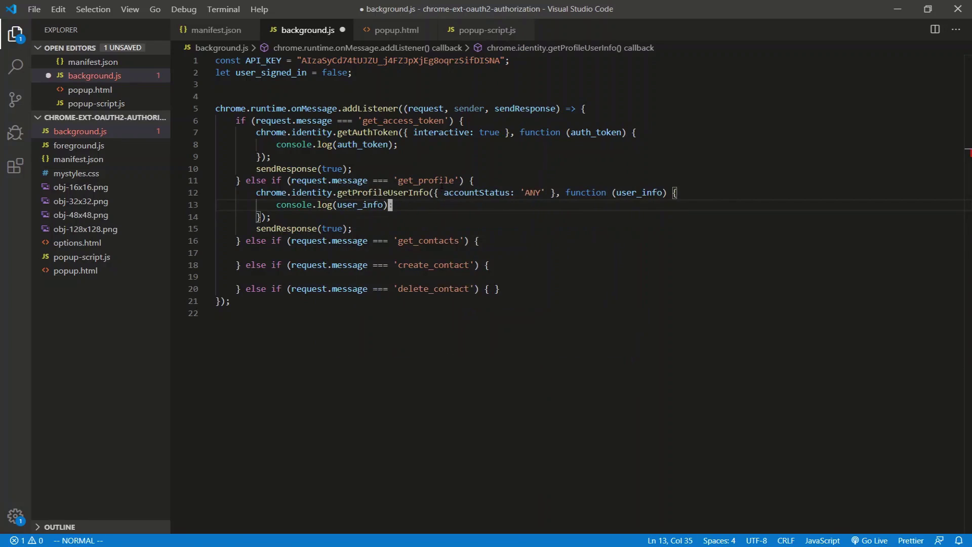
key(k)
key(k)
key(l)
key(l)
key(j)
key(l)
key(l)
key(l)
key(l)
key(l)
key(l)
key(l)
key(l)
key(l)
key(l)
key(l)
key(l)
key(l)
key(l)
key(l)
key(l)
key(l)
key(l)
key(l)
key(l)
key(alt+Tab)
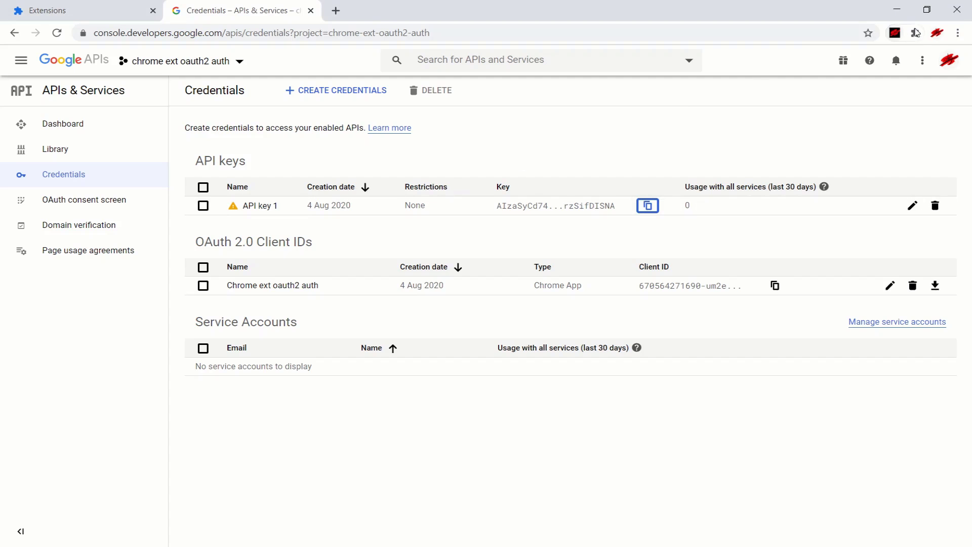
Try changing accountStatus to 'SYNC' while checking Chrome's signed-in account.
click(931, 33)
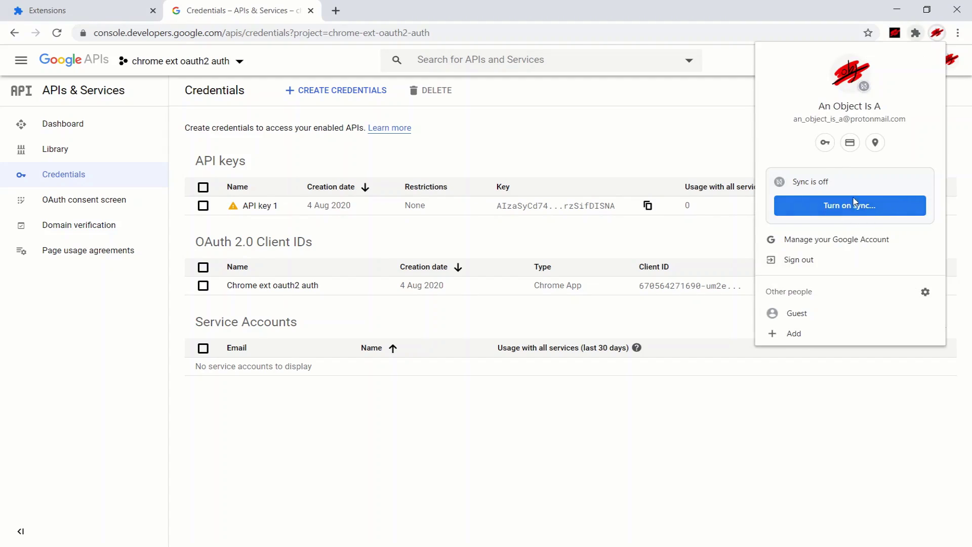
key(alt+Tab)
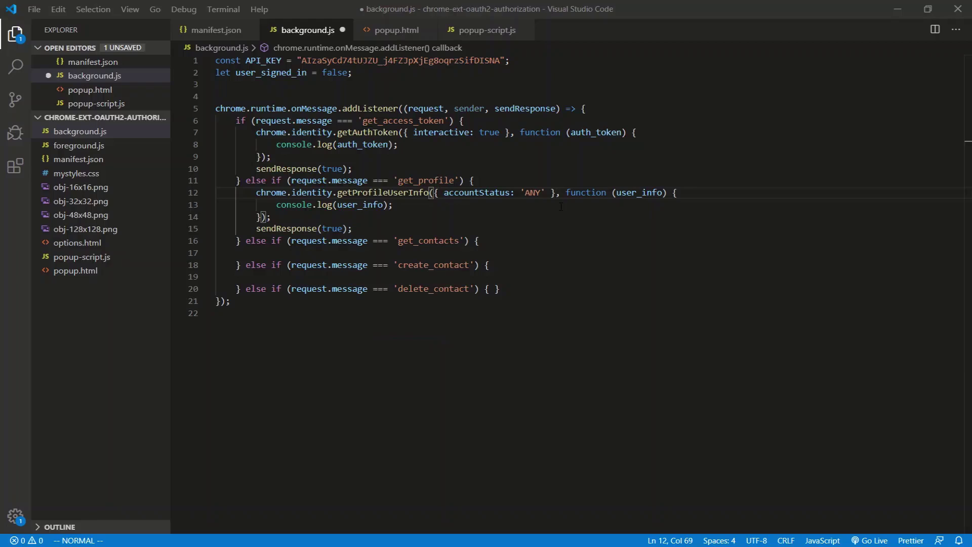
click(545, 197)
key(i)
key(BackSpace)
key(BackSpace)
key(BackSpace)
text(SYNC)
key(alt+Tab)
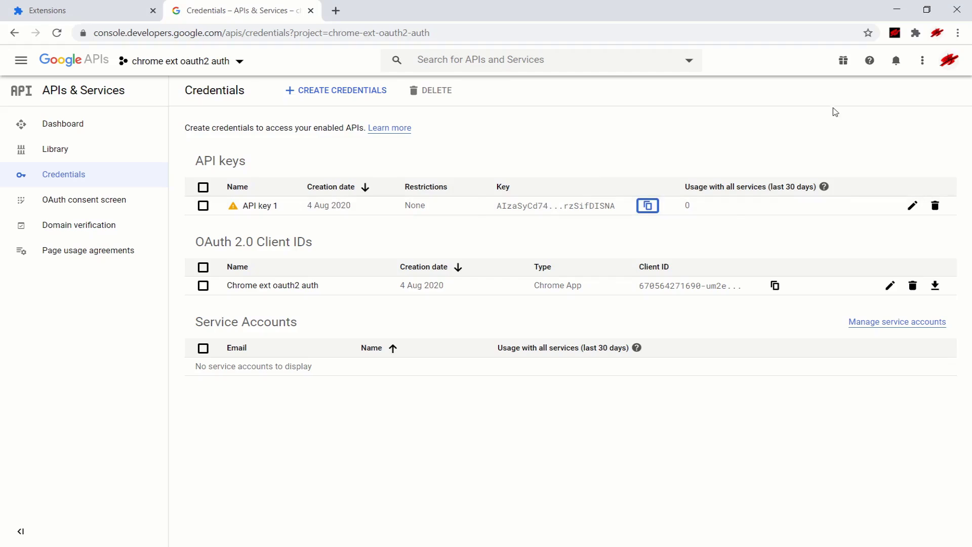
click(937, 33)
key(alt+Tab)
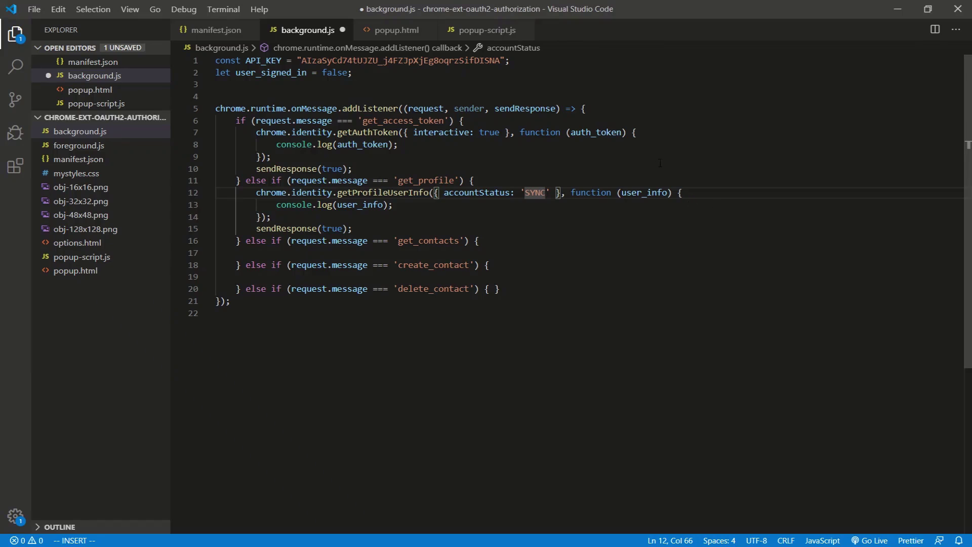
Undo the edit so accountStatus is 'ANY' again.
drag(617, 192, 647, 202)
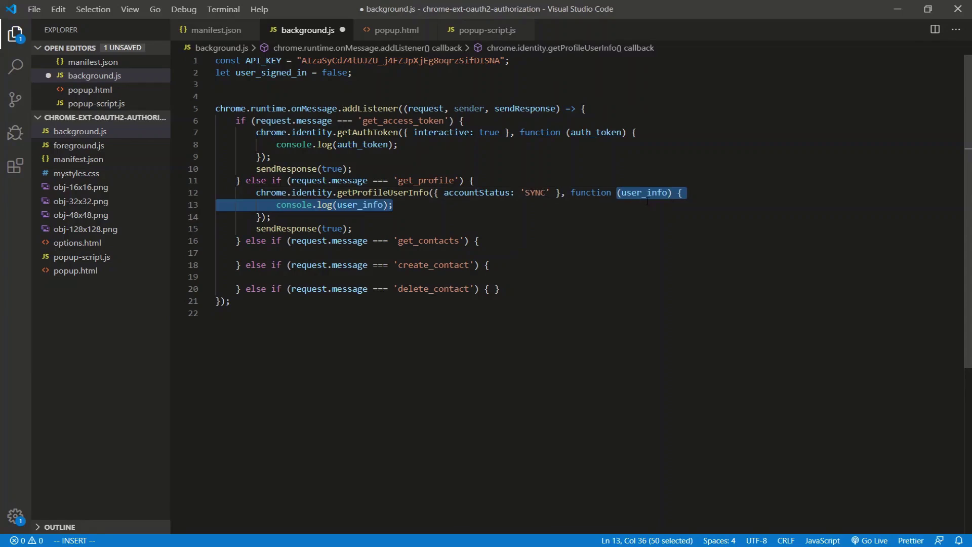
key(Escape)
key(u)
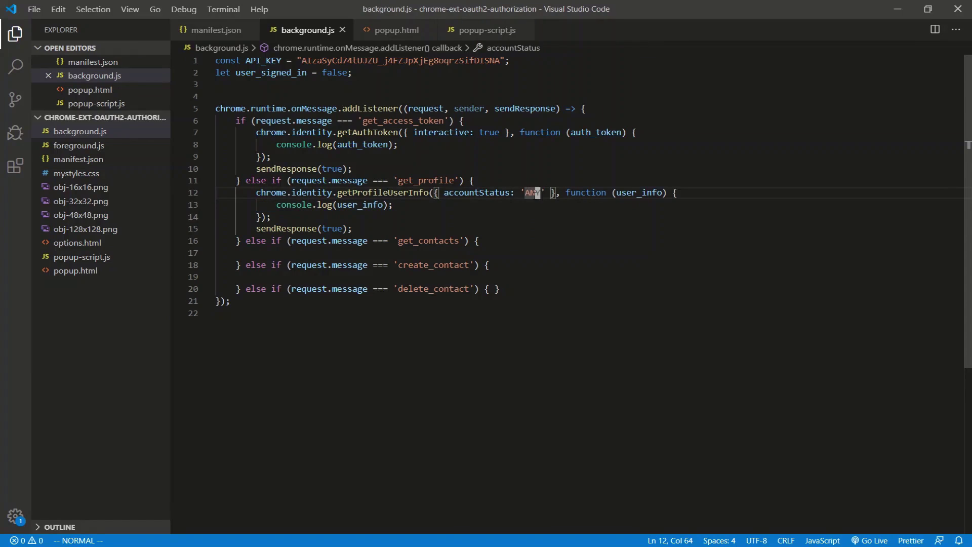
key(alt+Tab)
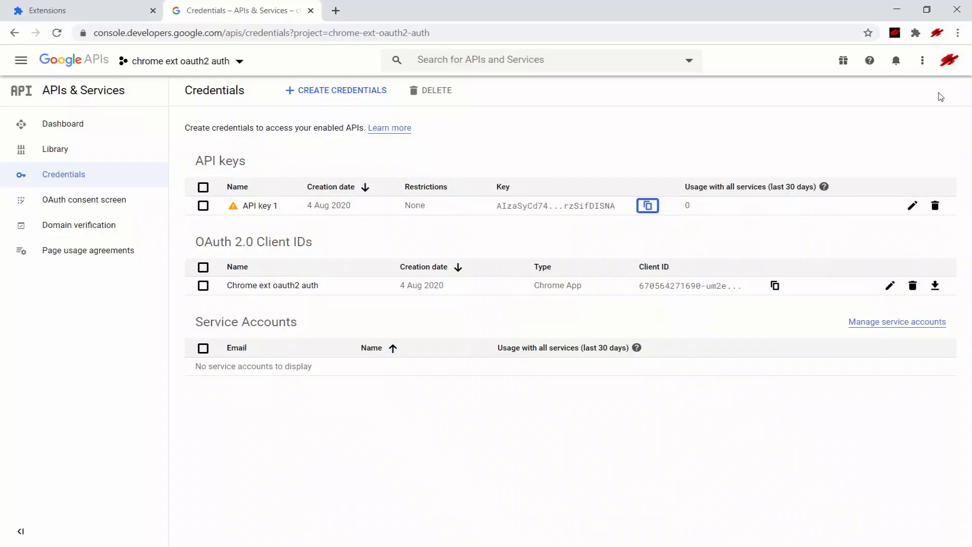
key(alt+Tab)
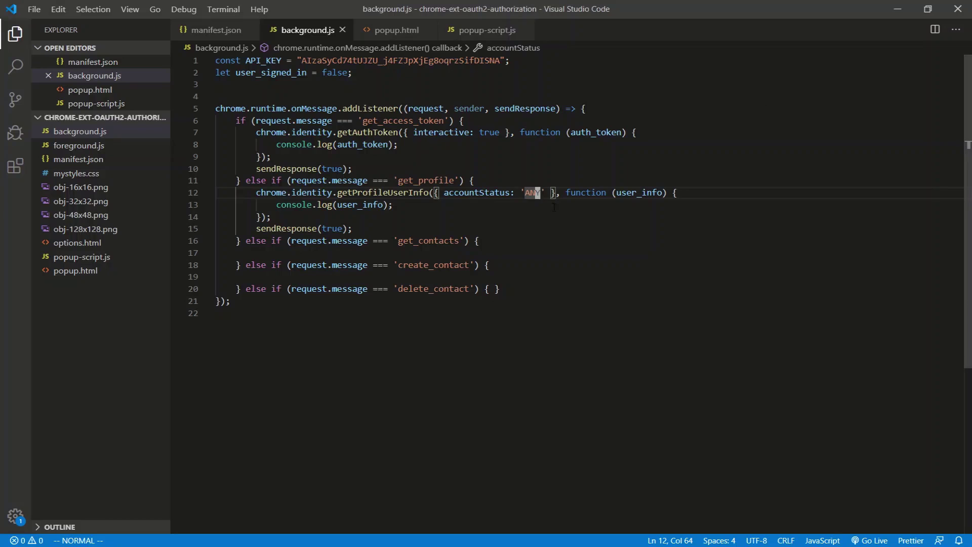
Split the empty delete_contact braces on line 20 onto separate lines and save background.js.
key(j)
key(j)
key(j)
key(j)
key(j)
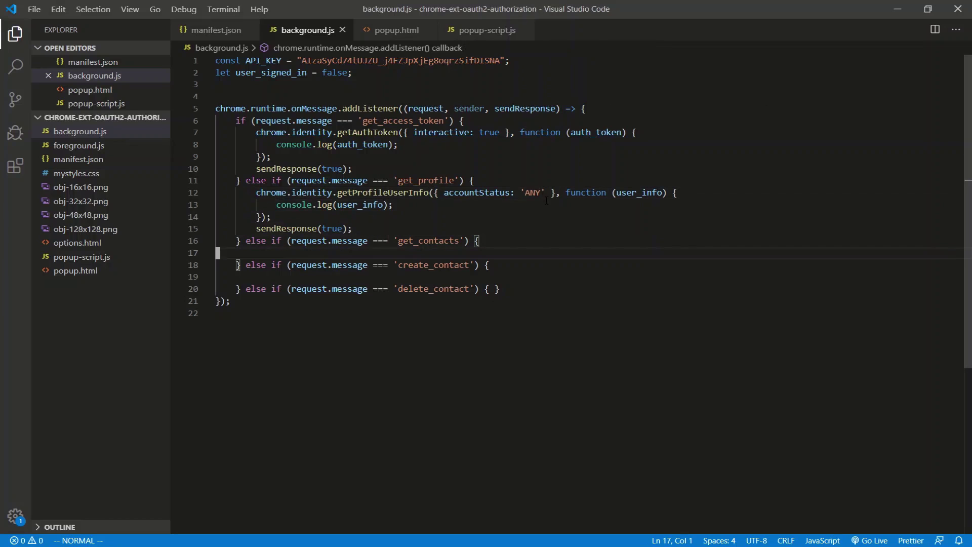
key(j)
key(t)
key(apostrophe)
key(j)
key(j)
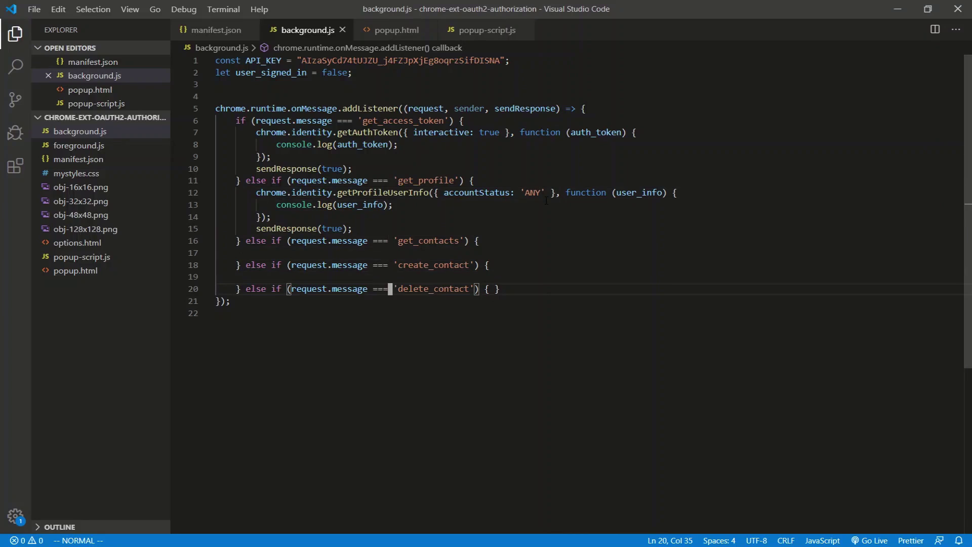
key($)
key(i)
key(Return)
key(Escape)
key(k)
key(k)
key(k)
key(k)
key(k)
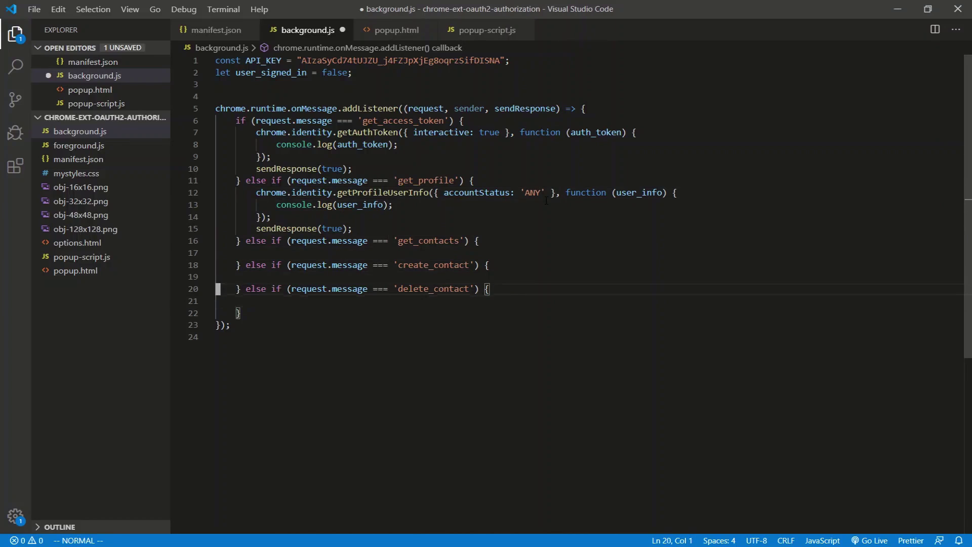
key(k)
key(k)
key(k)
key(ctrl+s)
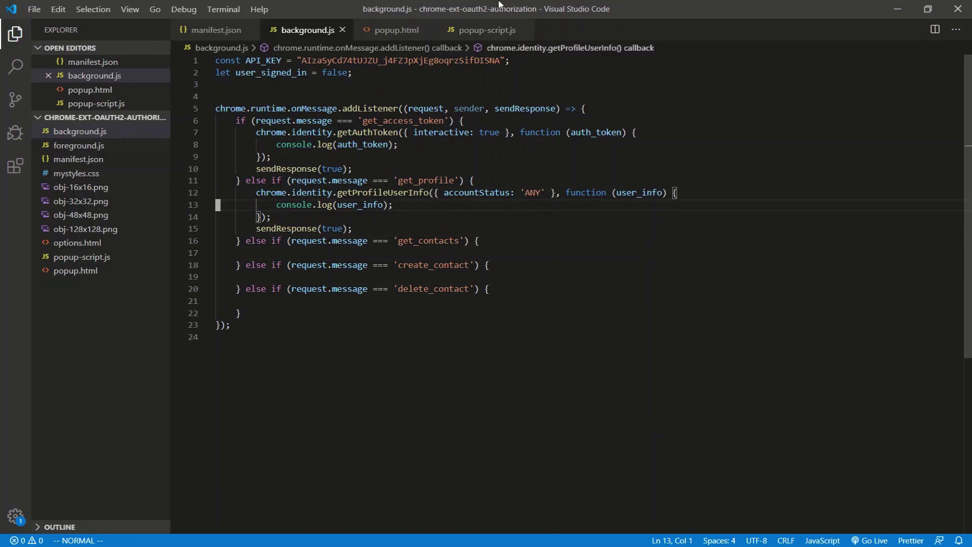
click(422, 31)
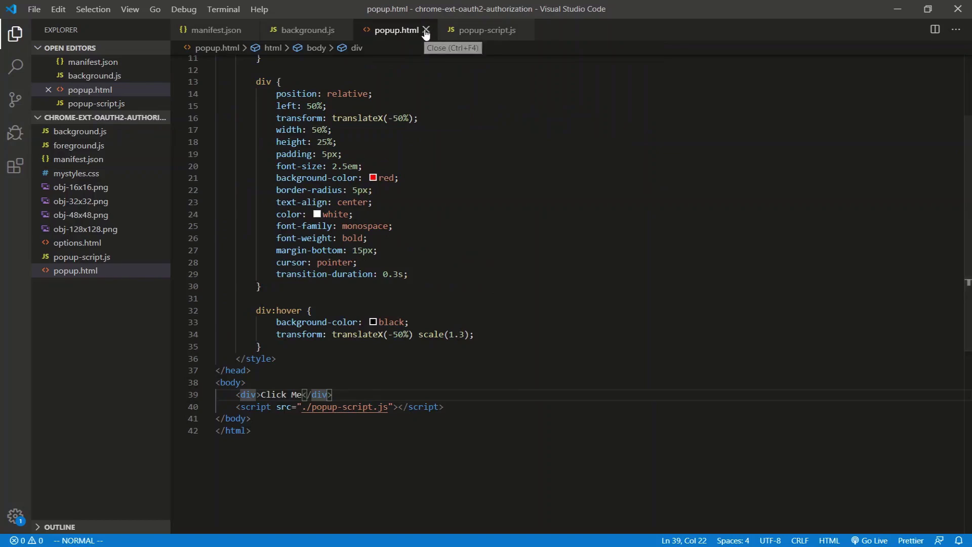
In popup-script.js's click listener, call chrome.runtime.sendMessage({message: 'get_auth_token'}); and save.
click(426, 31)
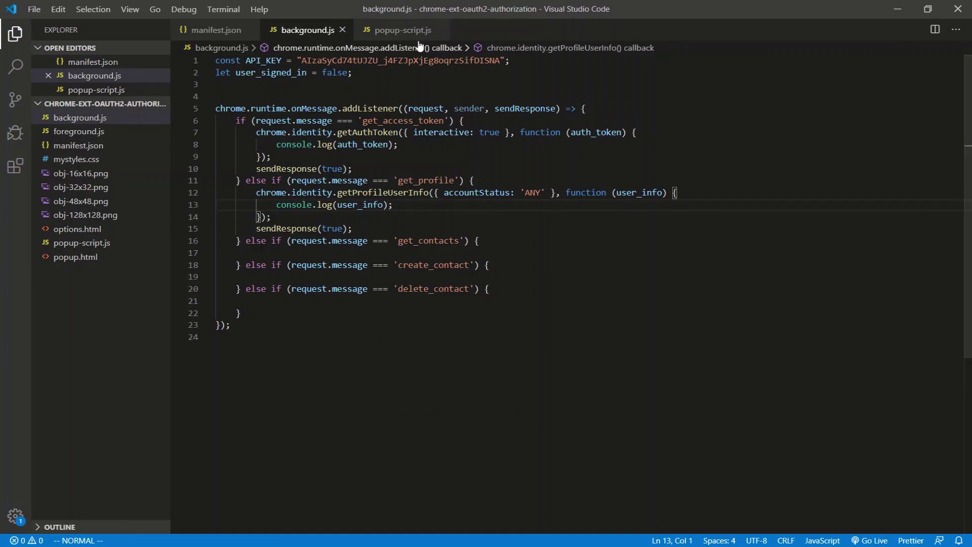
click(408, 32)
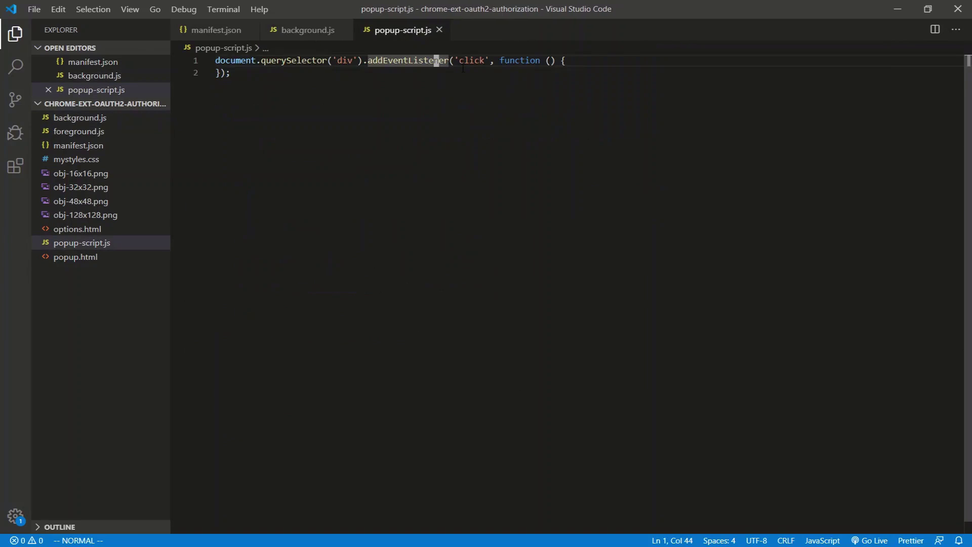
text(oc)
text(hrome.ru)
text(ntime.sendMe)
text(ssage({me)
text(ssage :)
text( 'get_auth)
text(_token)
key(Escape)
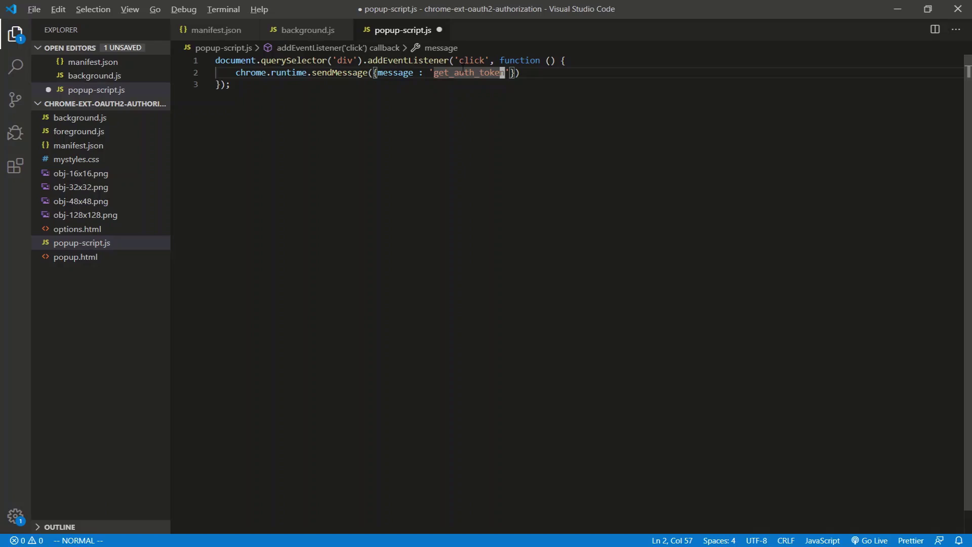
text(A;)
key(ctrl+s)
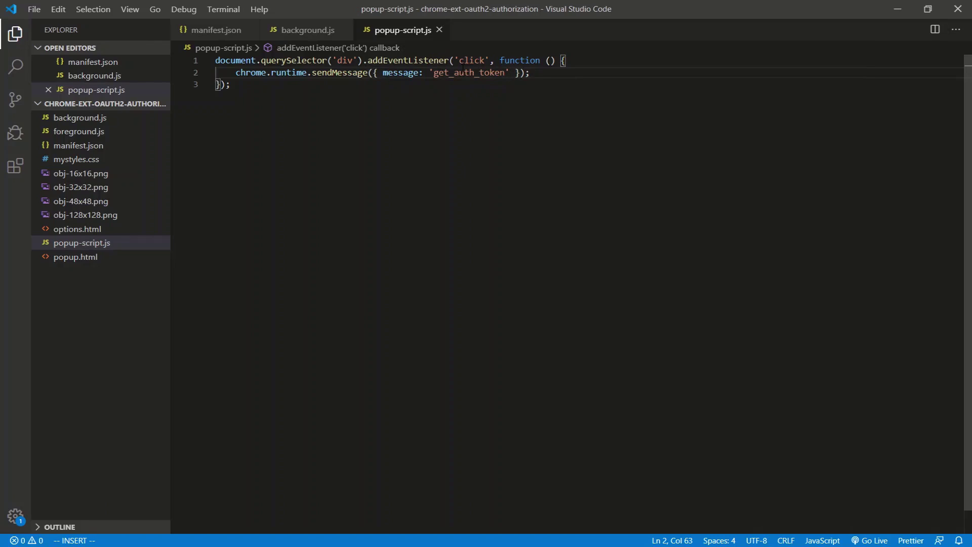
key(alt+Tab)
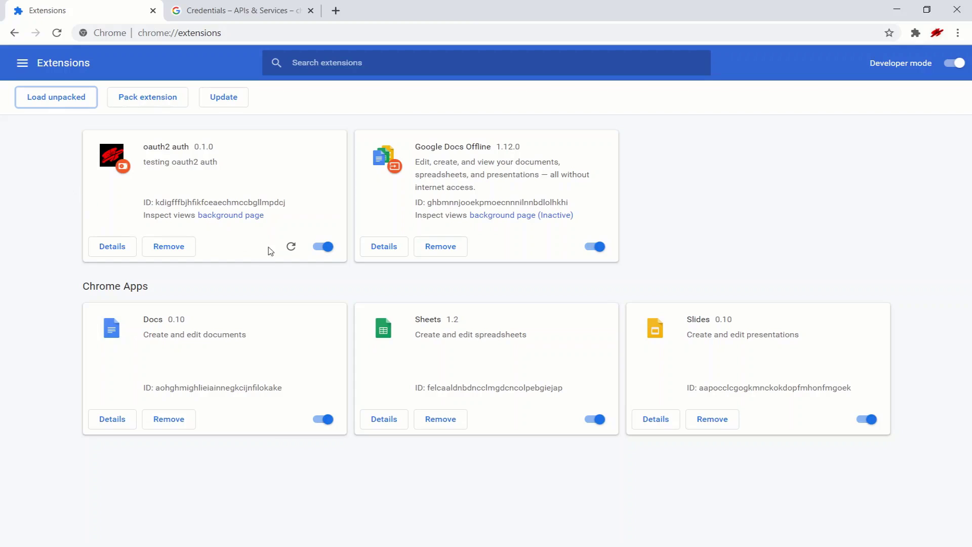
Reload oauth2 auth, which fails with "Invalid value for 'oauth2.scopes'".
click(290, 247)
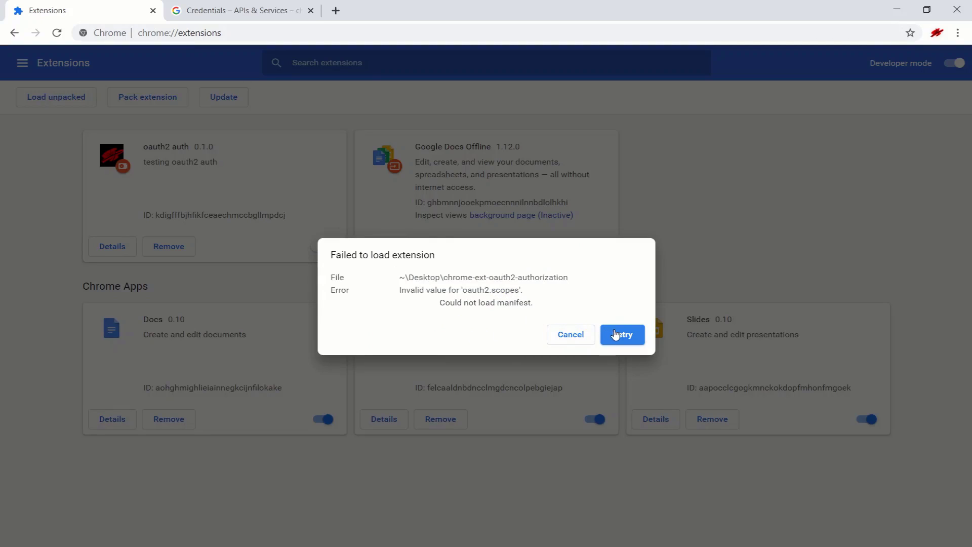
key(alt+Tab)
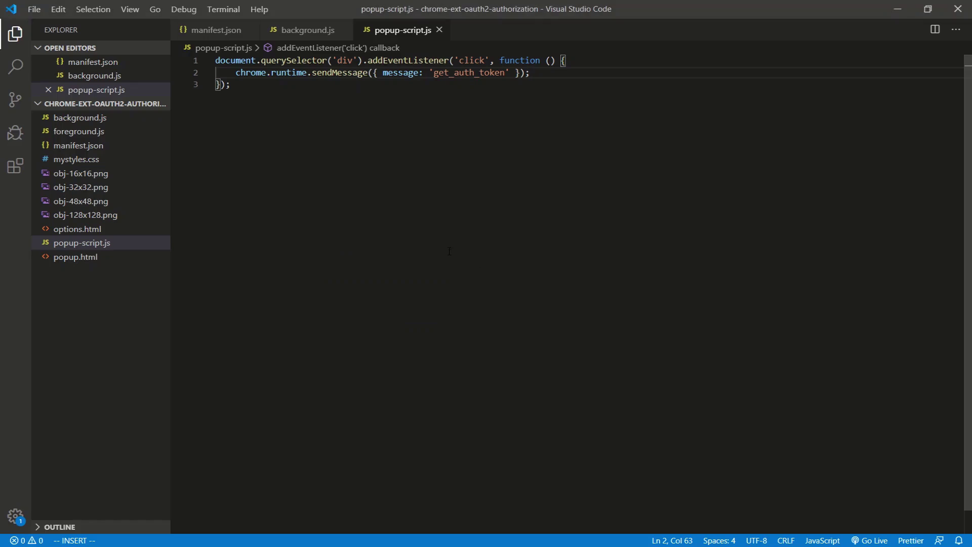
Change the manifest.json oauth2 key "scope" to "scopes" and save.
click(226, 31)
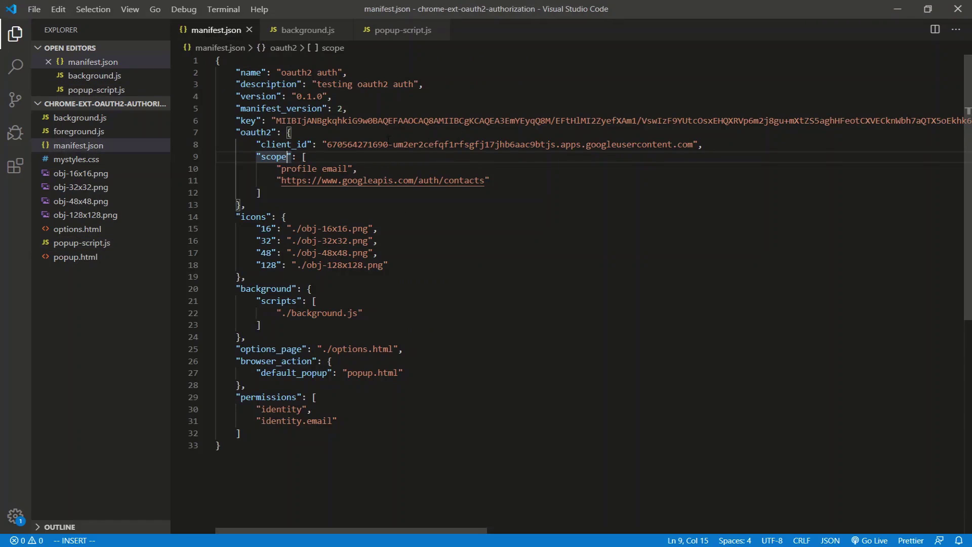
click(362, 144)
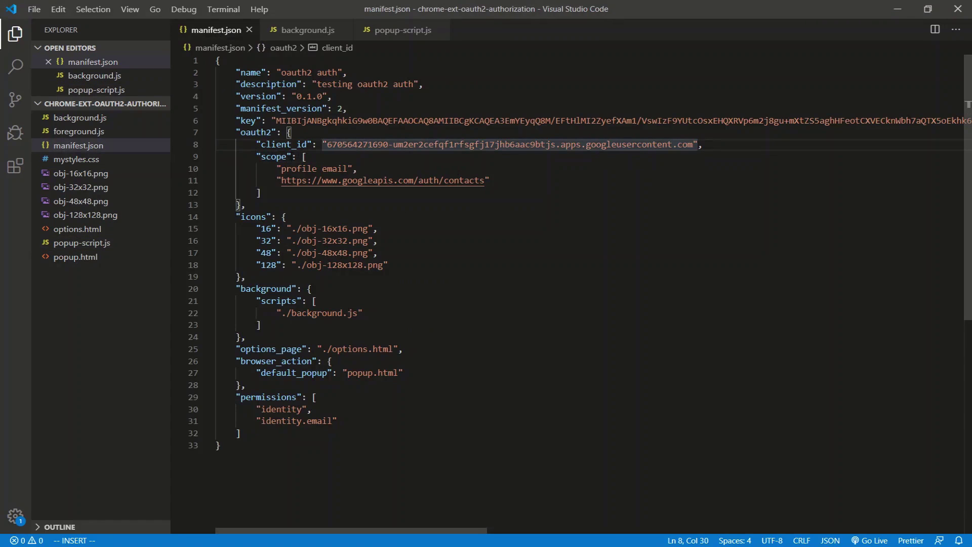
click(287, 156)
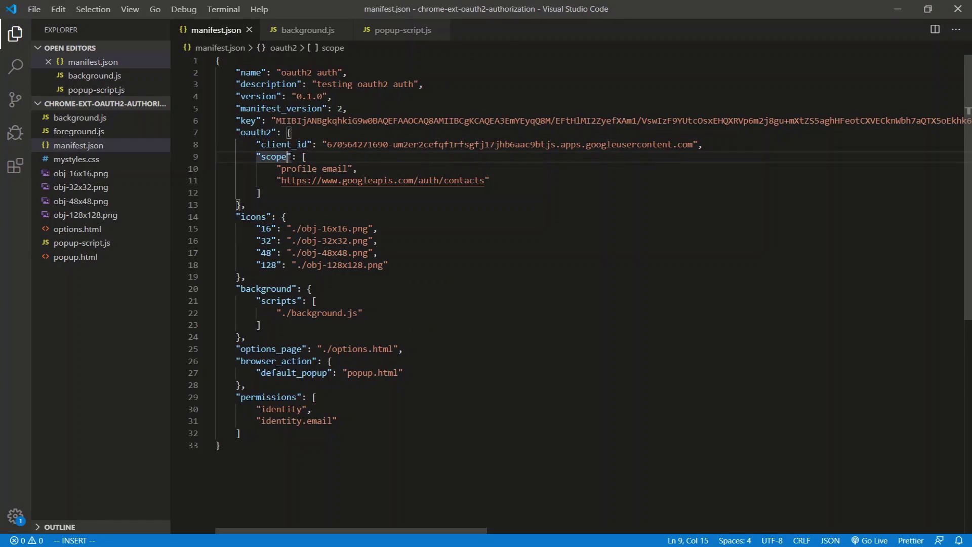
text(s)
key(ctrl+s)
key(alt+Tab)
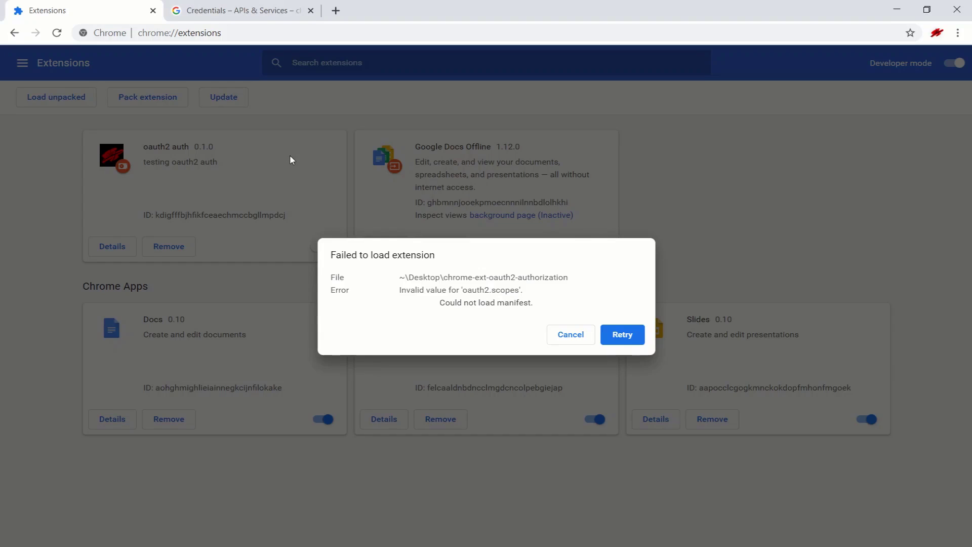
Retry loading oauth2 auth, reload it, and open its background page console.
click(622, 335)
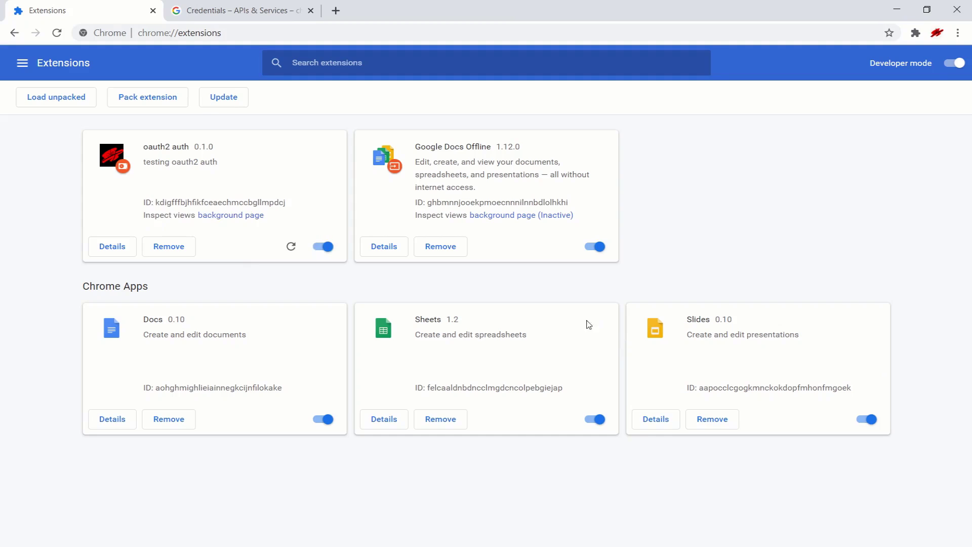
click(298, 249)
double_click(478, 5)
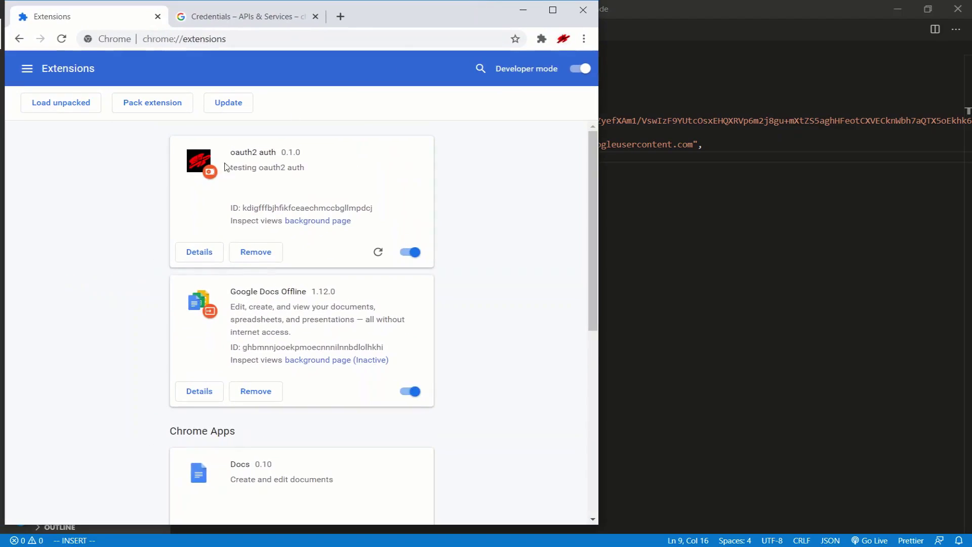
click(307, 221)
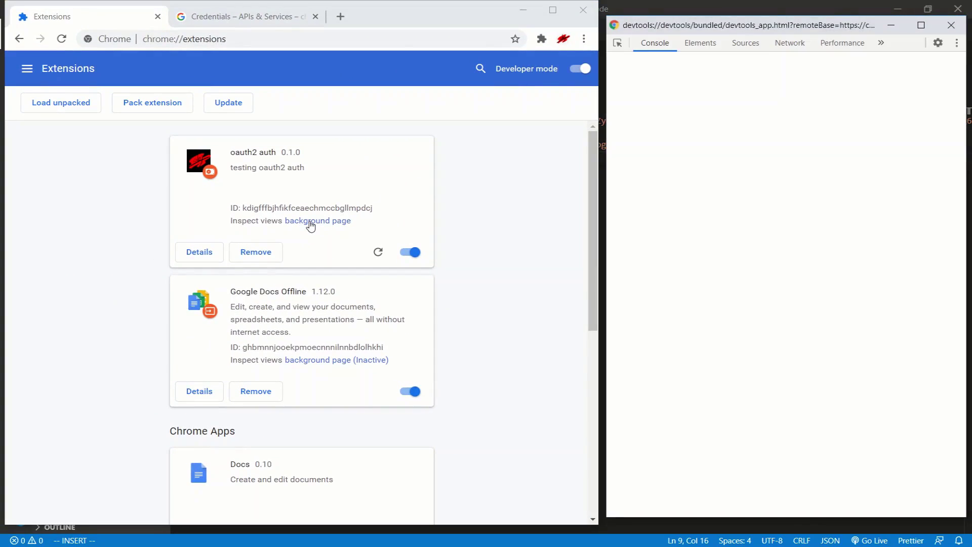
Pin oauth2 auth to the toolbar and press Click Me in its popup.
click(541, 39)
click(511, 130)
key(Escape)
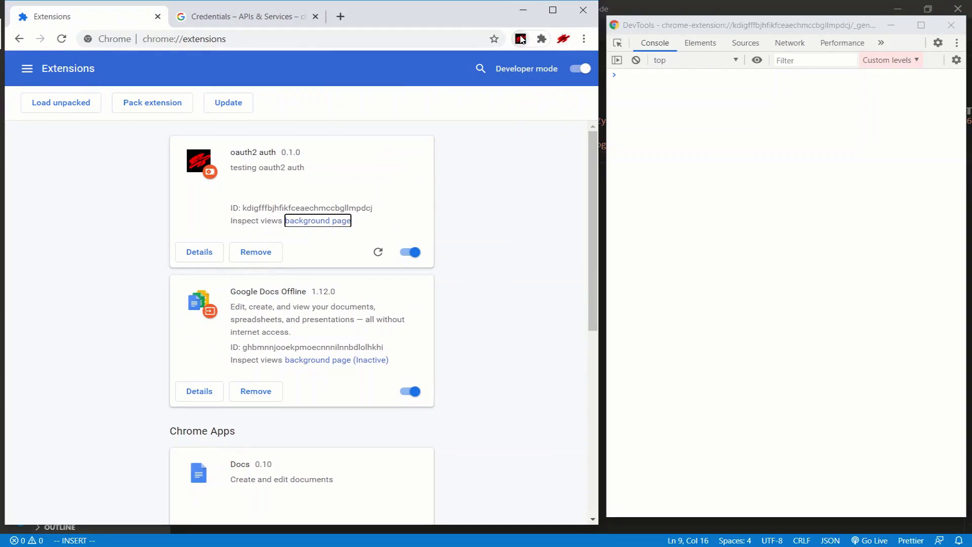
click(521, 39)
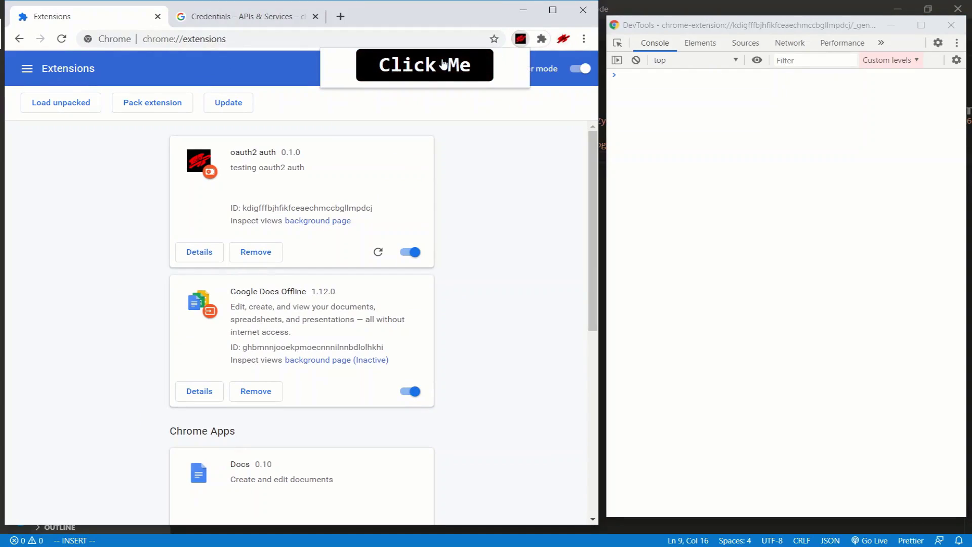
click(428, 68)
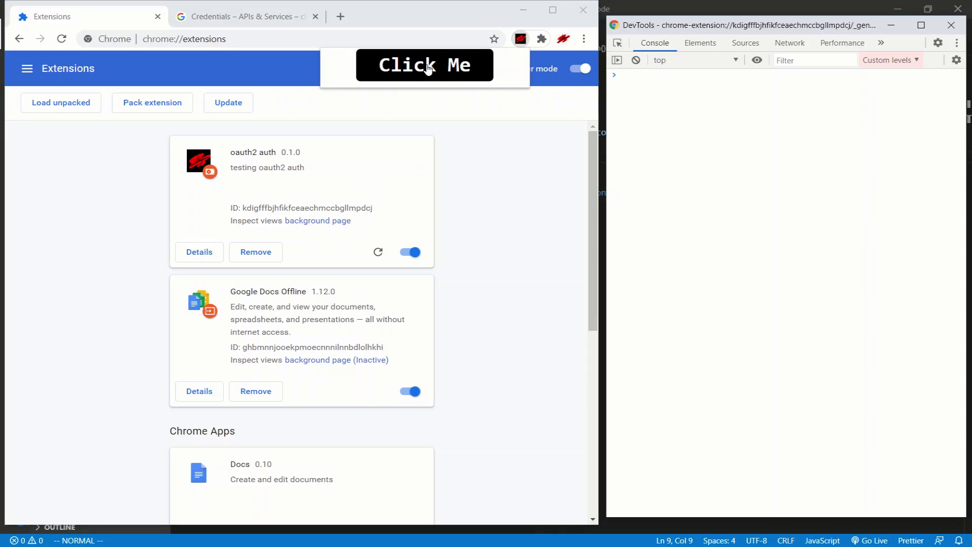
click(429, 68)
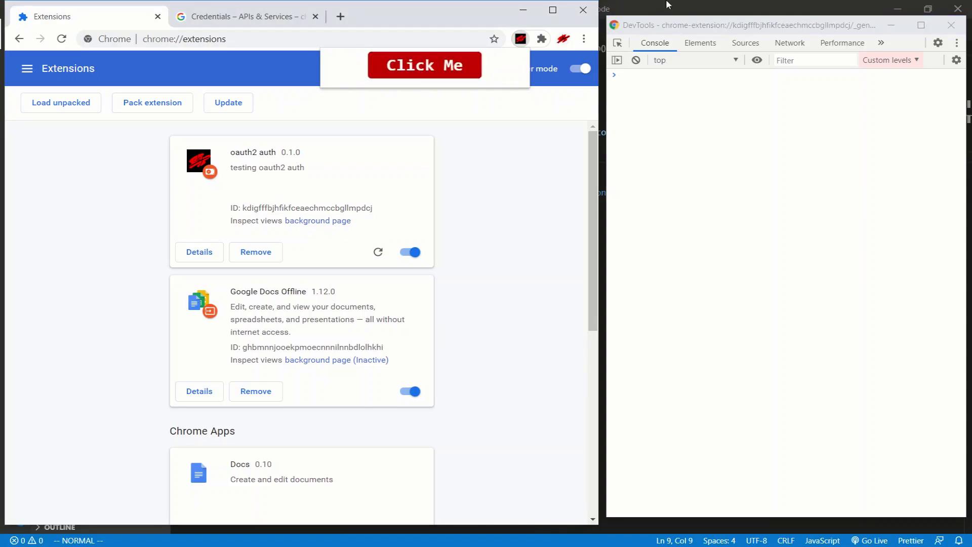
click(612, 4)
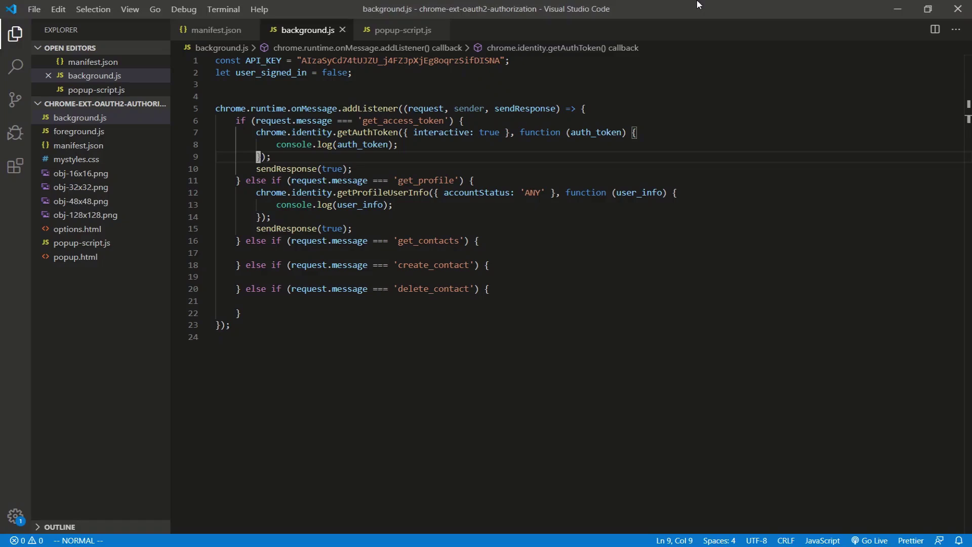
Replace 'get_auth_token' with 'get_access_token' in popup-script.js and save it.
click(243, 39)
click(282, 30)
click(399, 30)
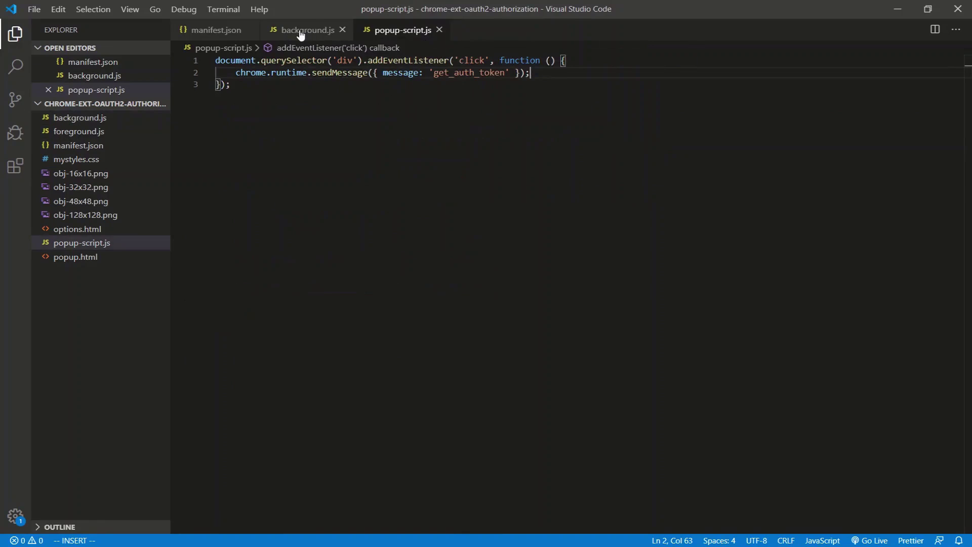
click(301, 34)
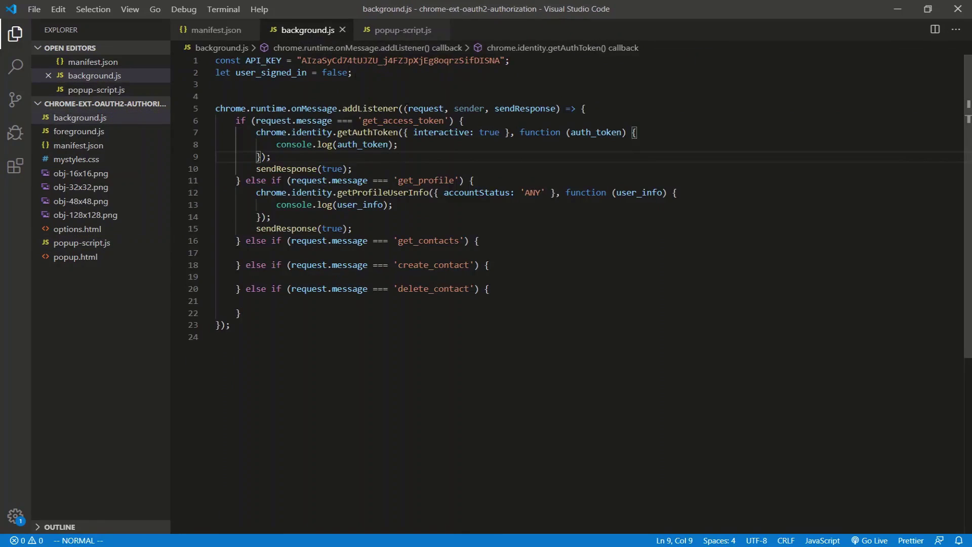
click(401, 31)
click(468, 84)
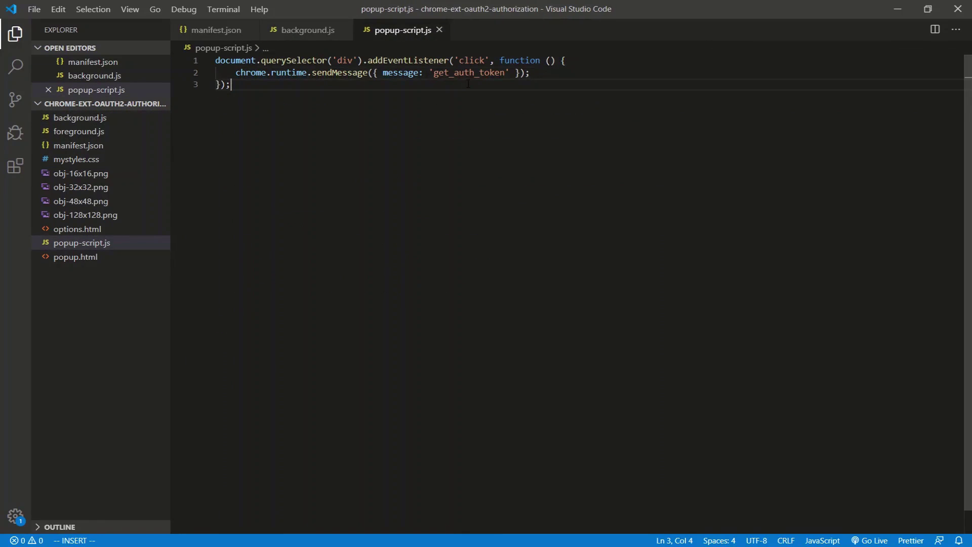
double_click(468, 72)
text(get_access_token)
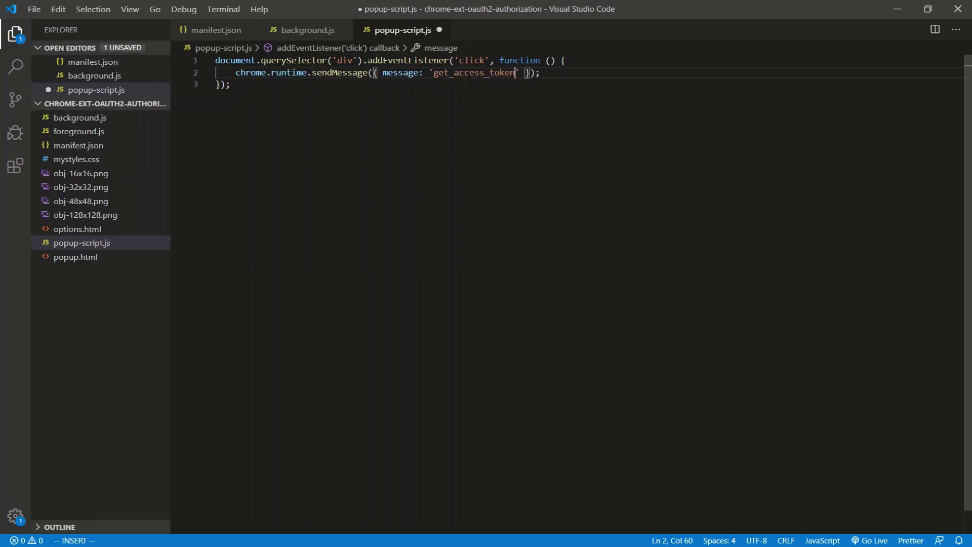
key(ctrl+s)
key(alt+Tab)
key(alt+Tab)
key(alt+Tab)
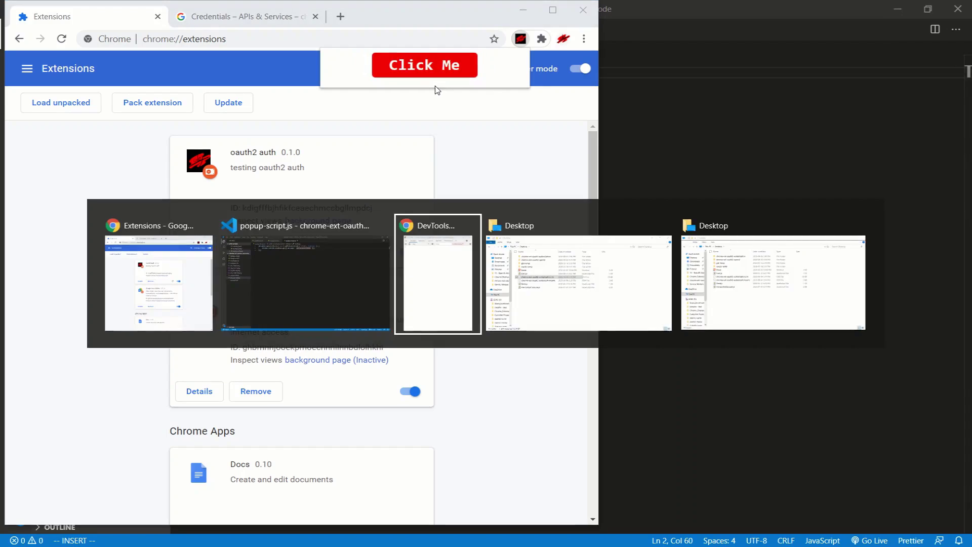
Reload the extension, press Click Me, sign in past the unverified-app warning, and allow access.
click(378, 252)
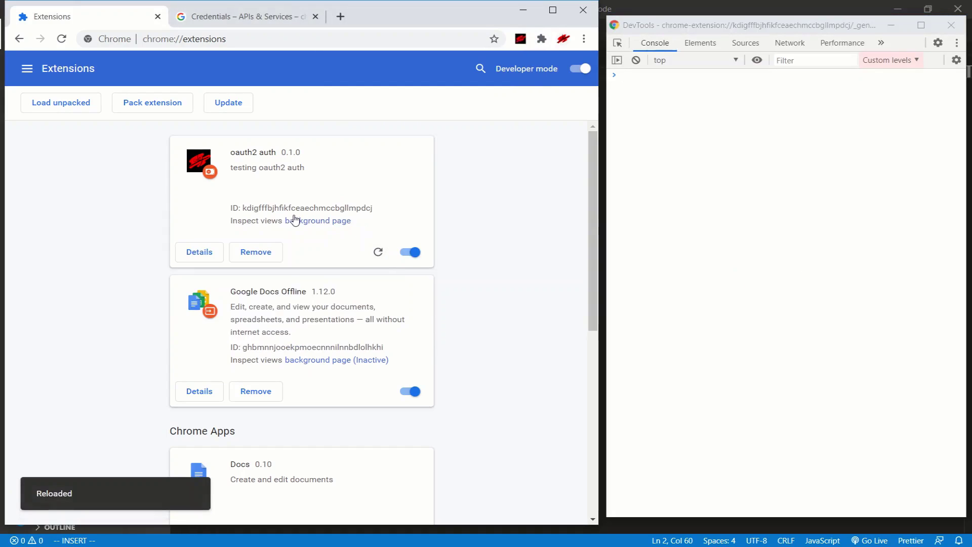
click(521, 38)
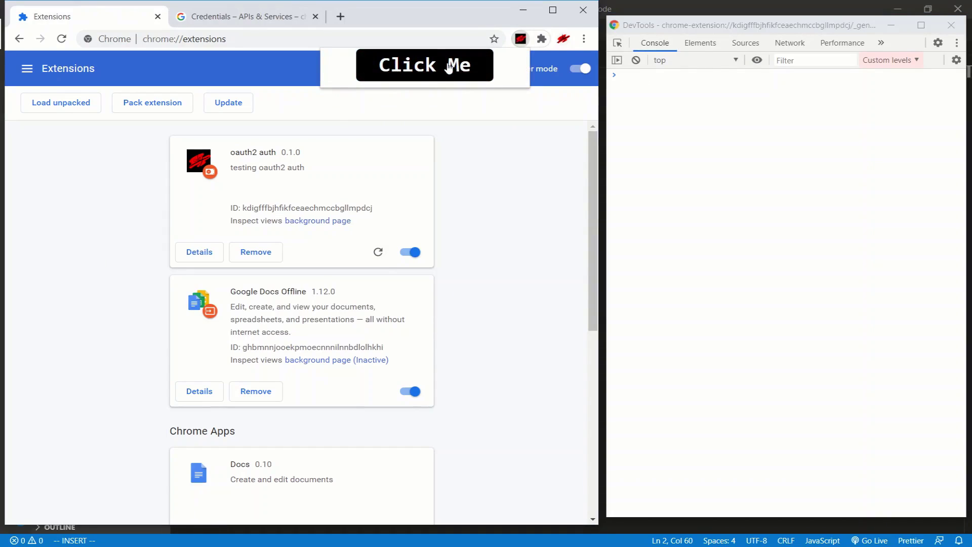
click(448, 66)
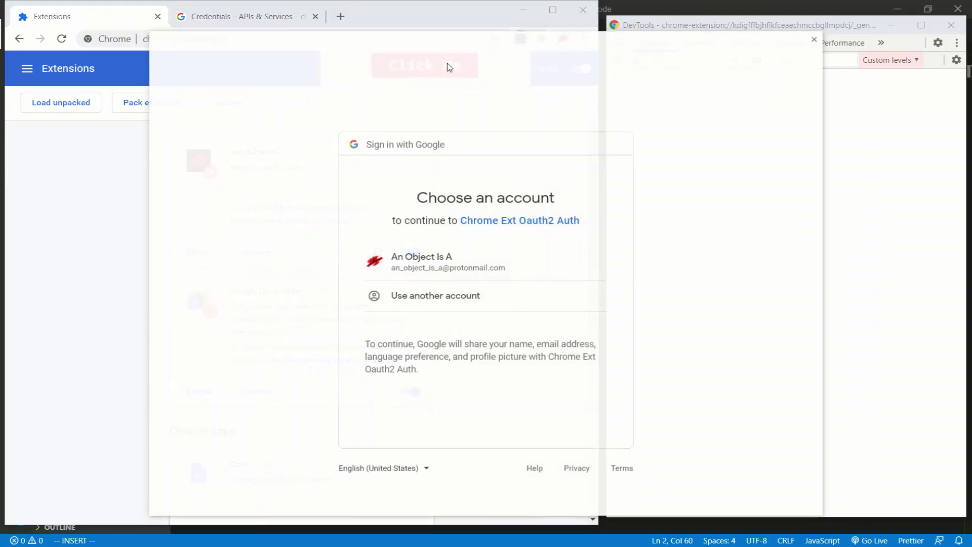
click(422, 256)
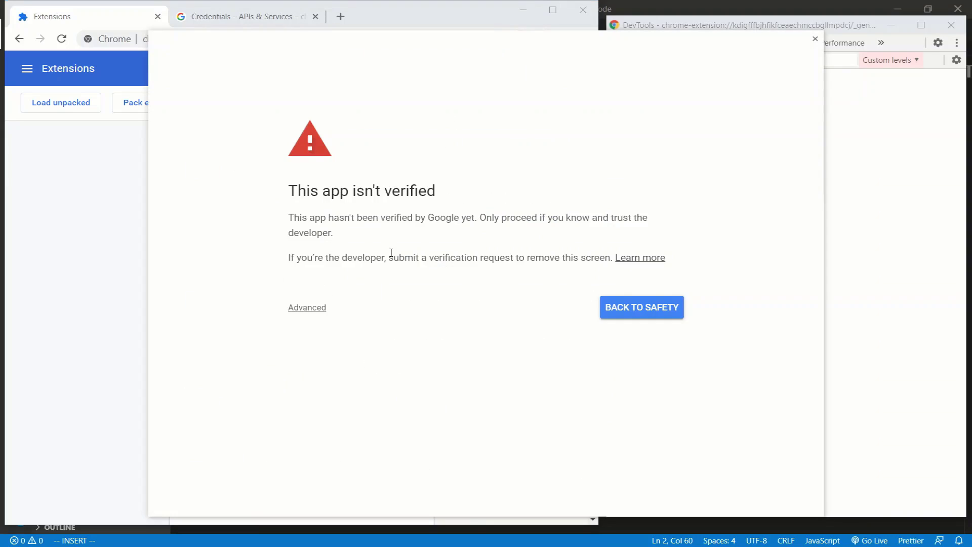
click(316, 308)
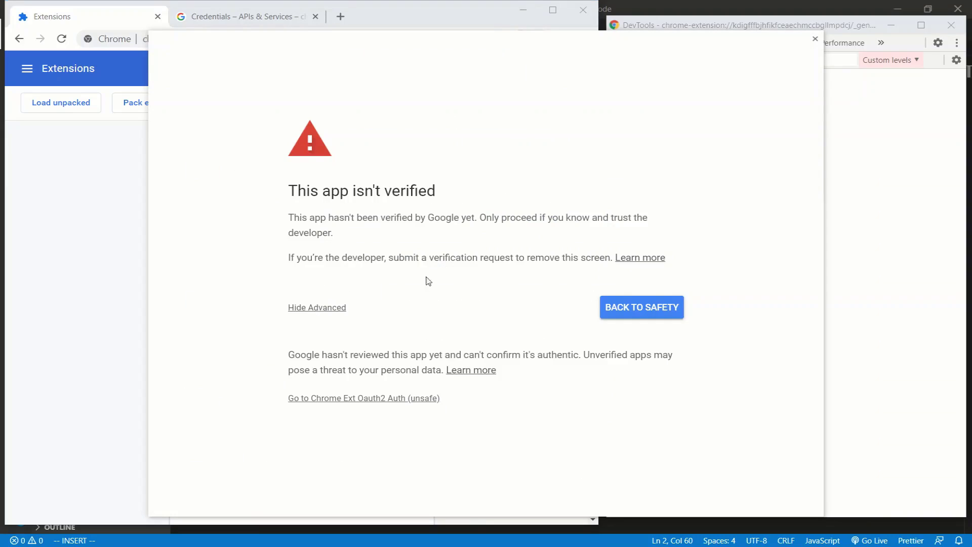
click(336, 400)
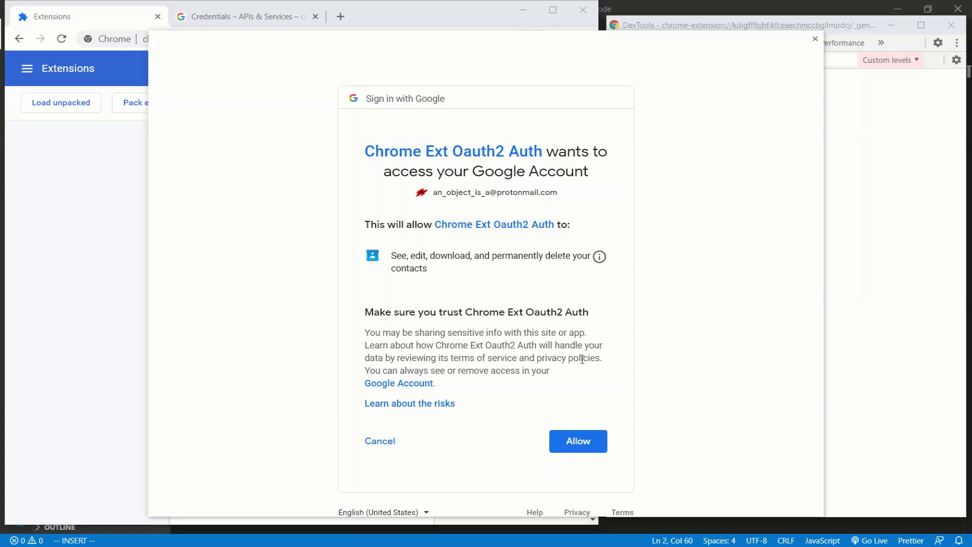
click(586, 440)
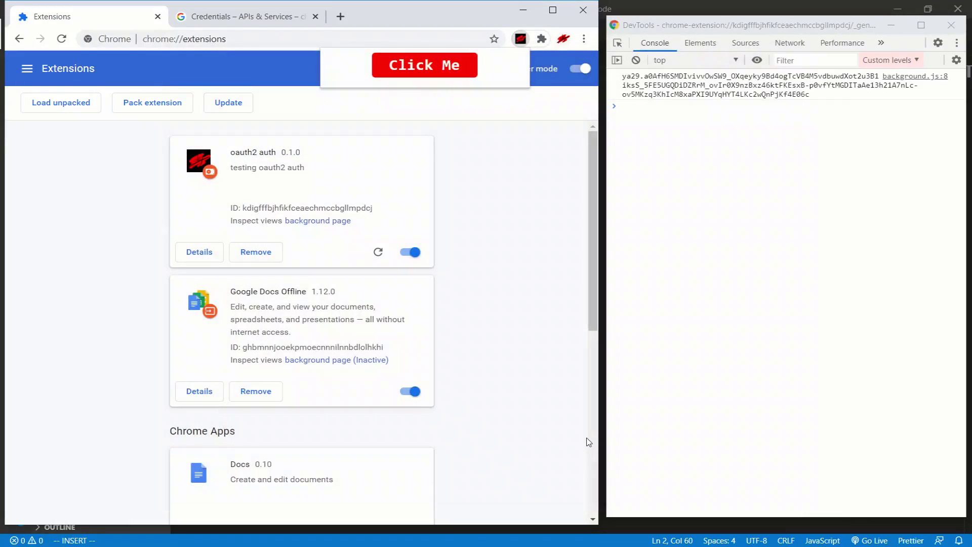
drag(828, 100, 624, 84)
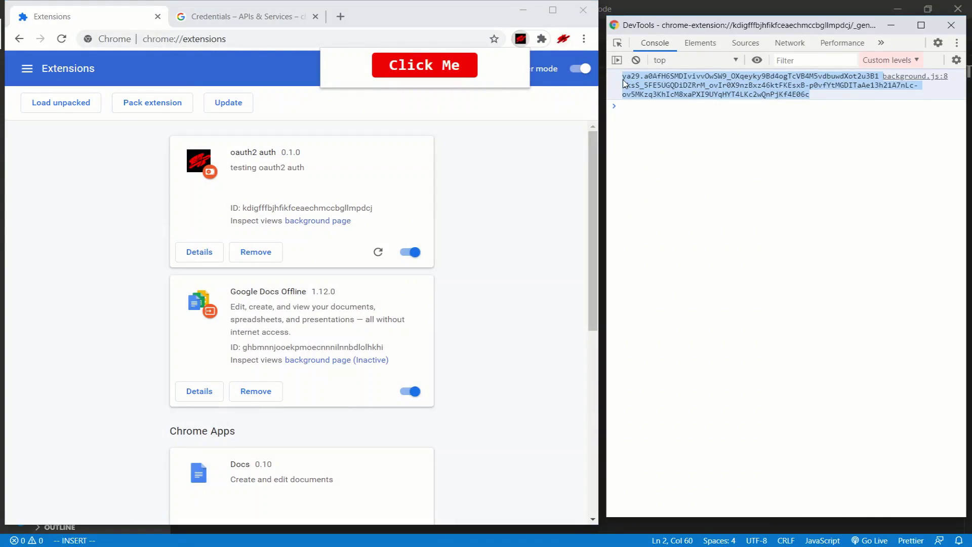
click(708, 5)
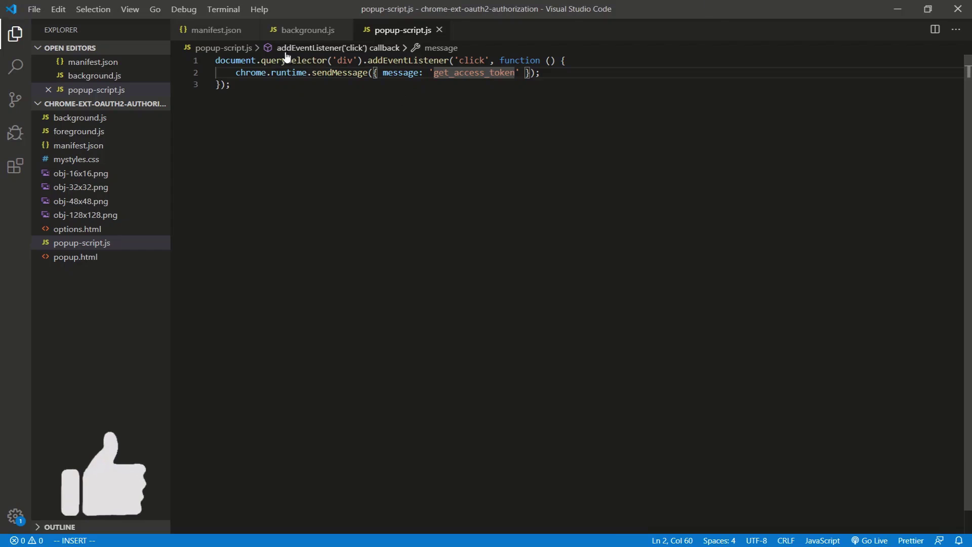
Replace 'get_access_token' with 'get_profile' in popup-script.js and save it.
click(302, 29)
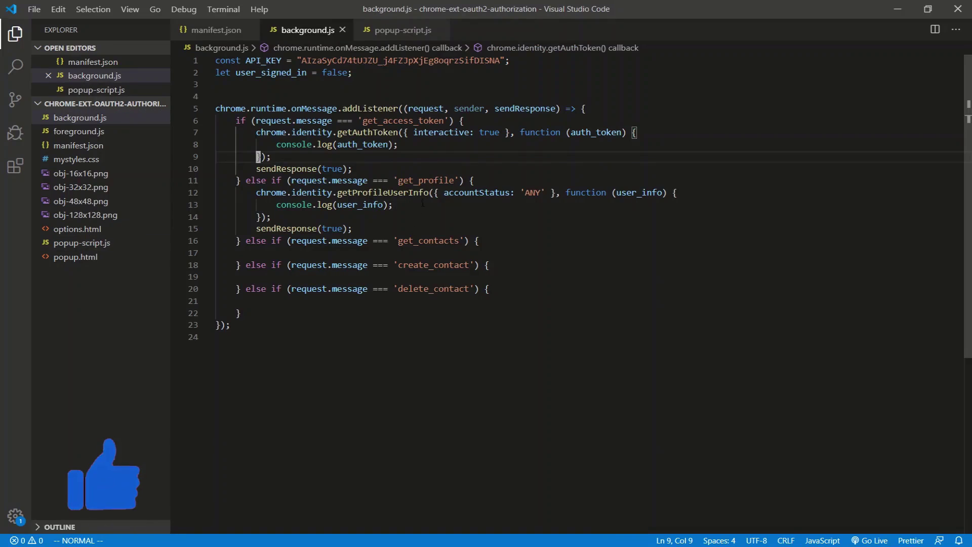
drag(449, 181, 466, 209)
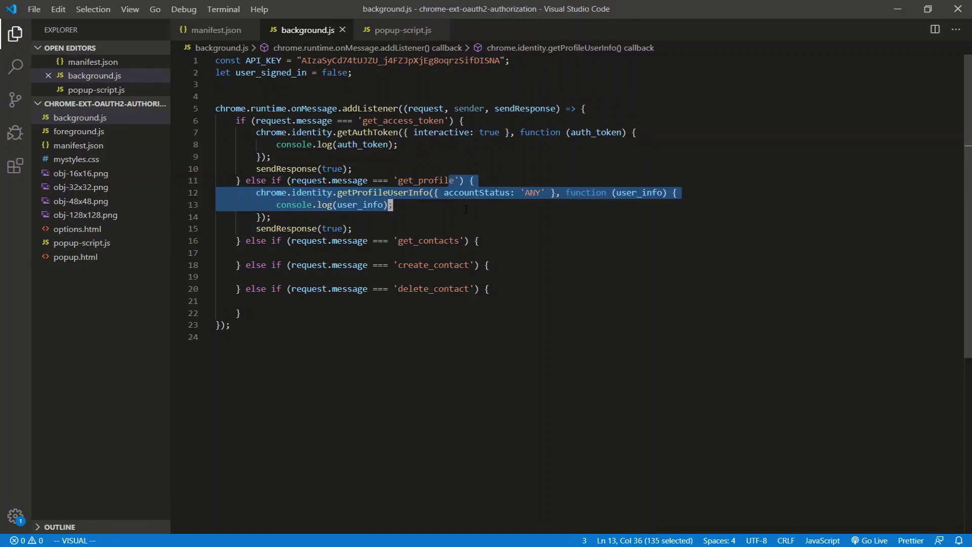
click(402, 30)
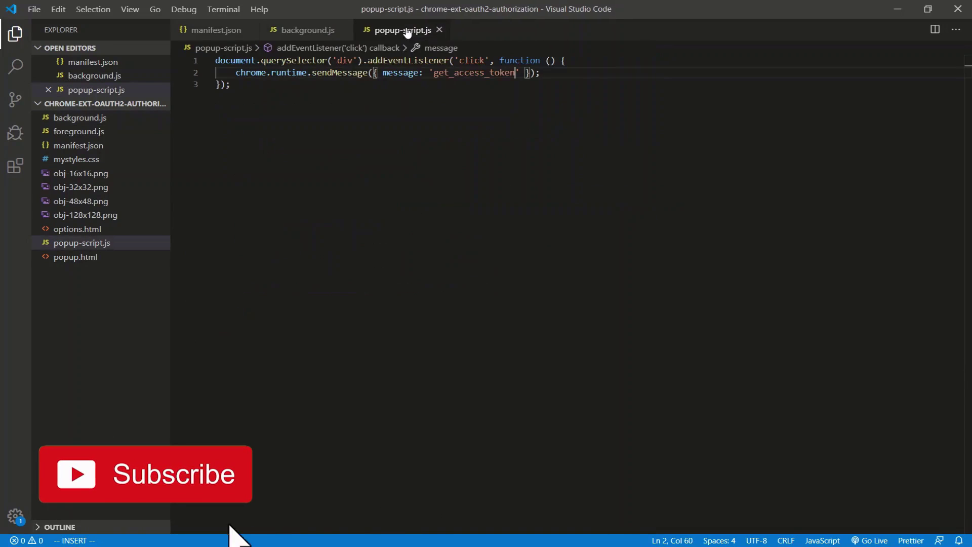
double_click(463, 74)
key(BackSpace)
text(get_pr)
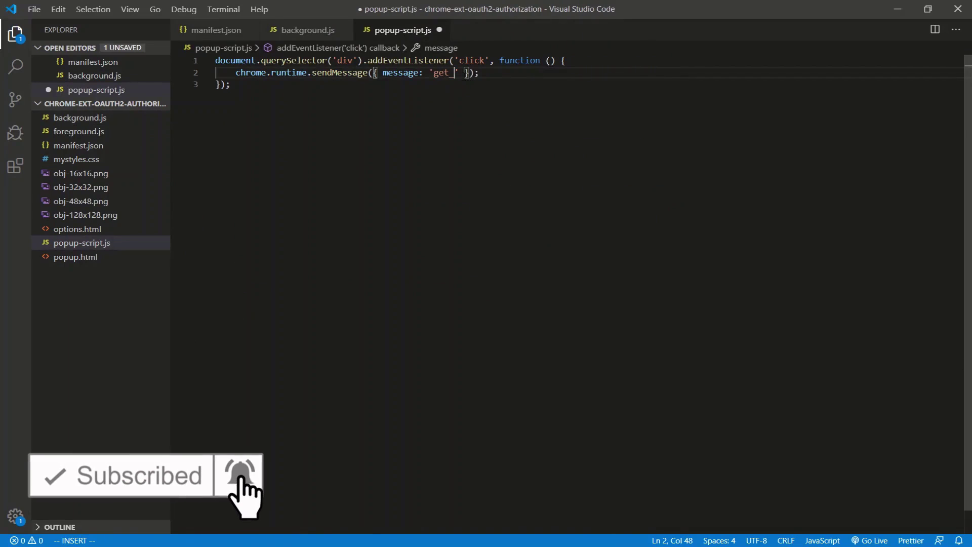
text(ofile)
key(ctrl+s)
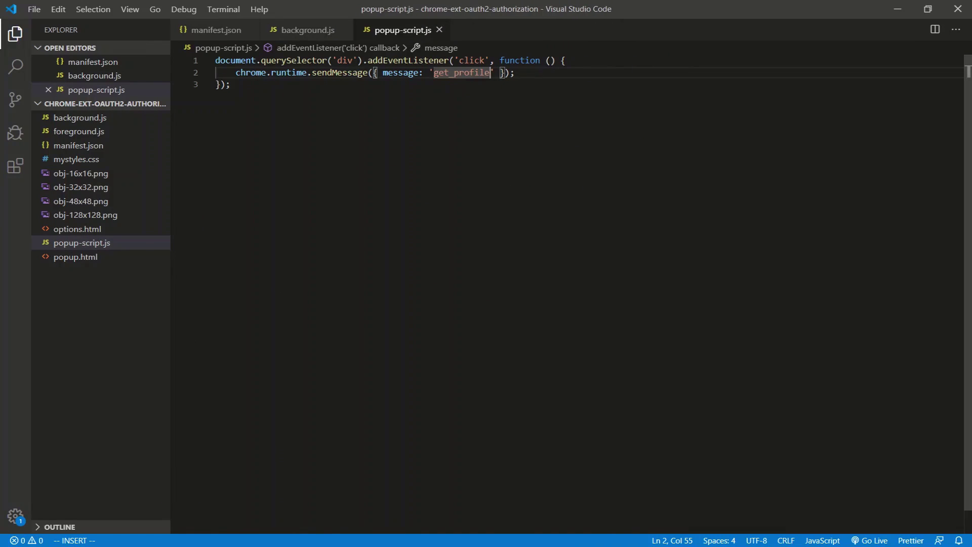
key(alt+Tab)
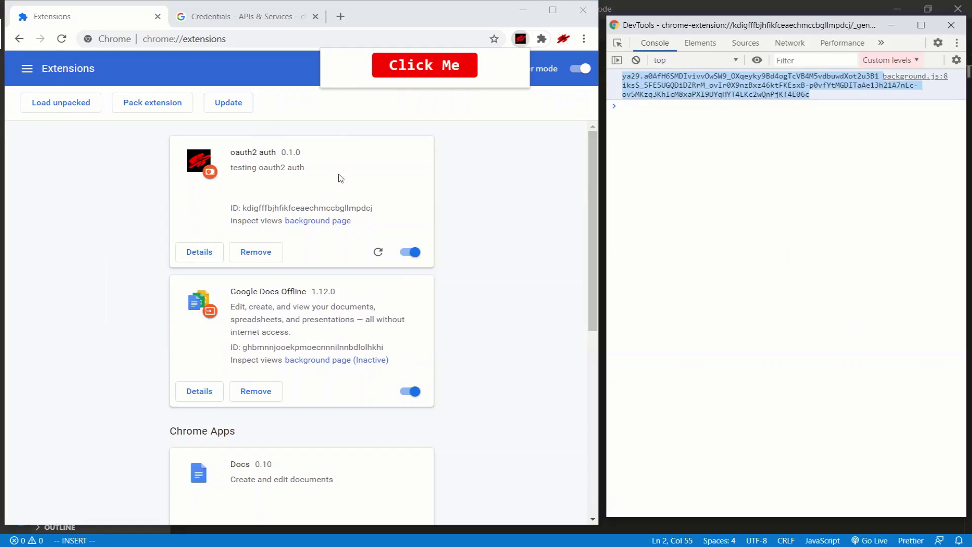
Reload the oauth2 auth extension and click Click Me in its toolbar popup to request the profile.
click(376, 249)
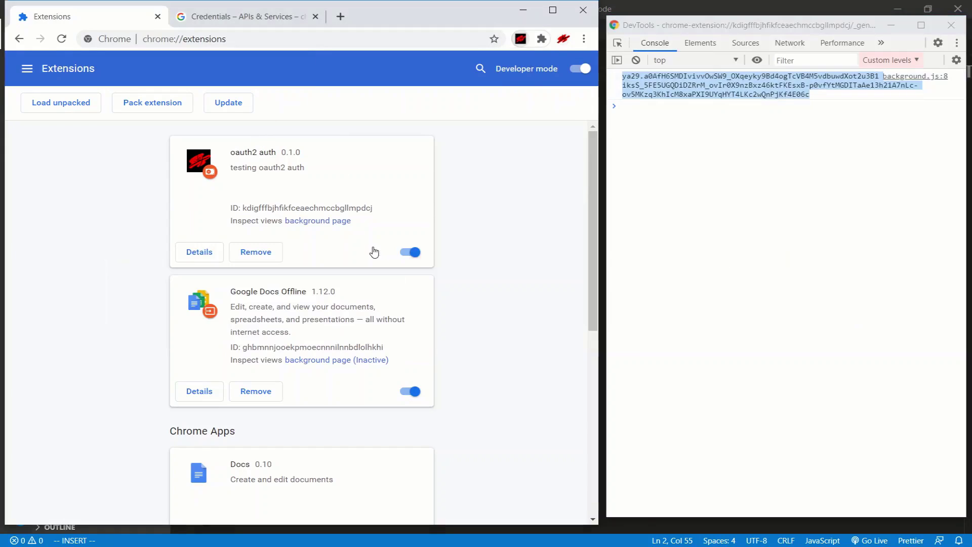
click(521, 40)
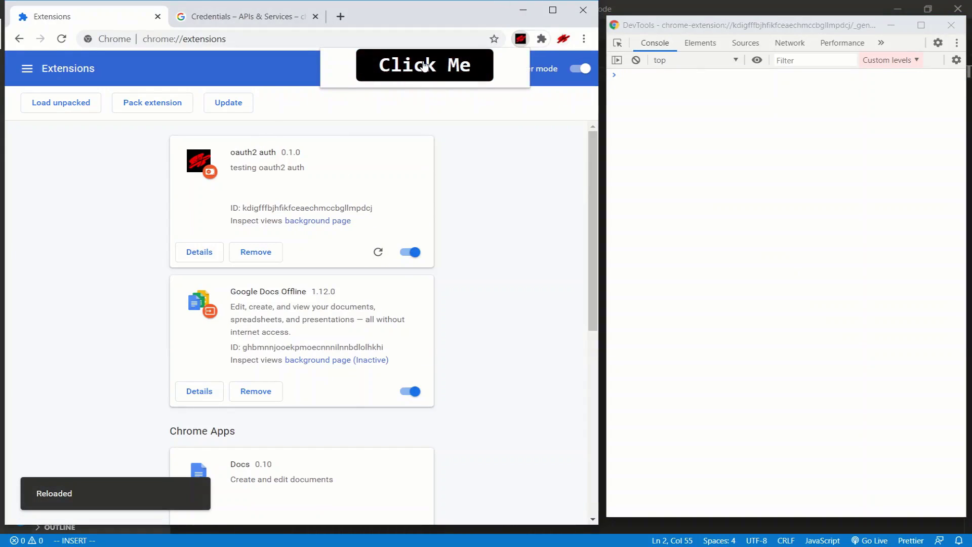
click(424, 65)
Expand the logged profile object in the DevTools console and highlight its email and id values.
click(620, 86)
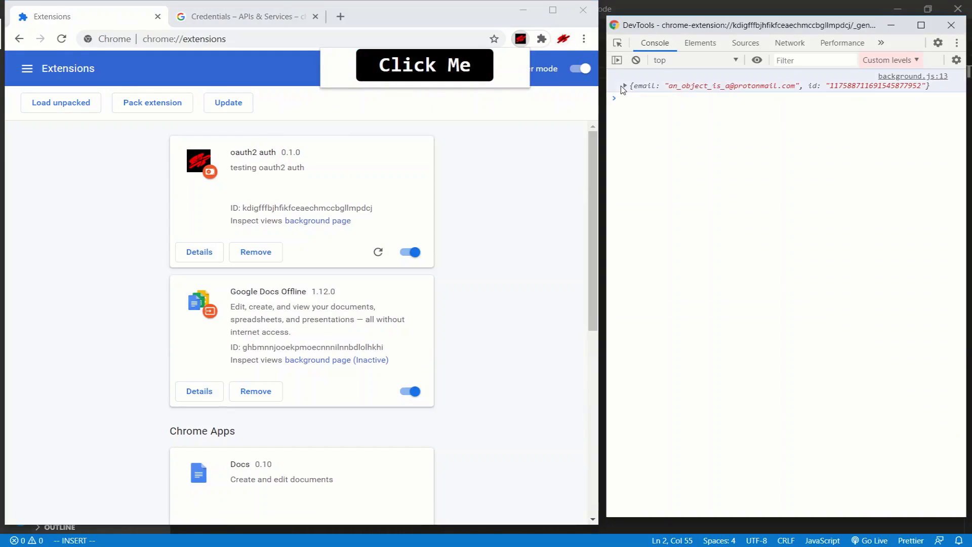
click(624, 86)
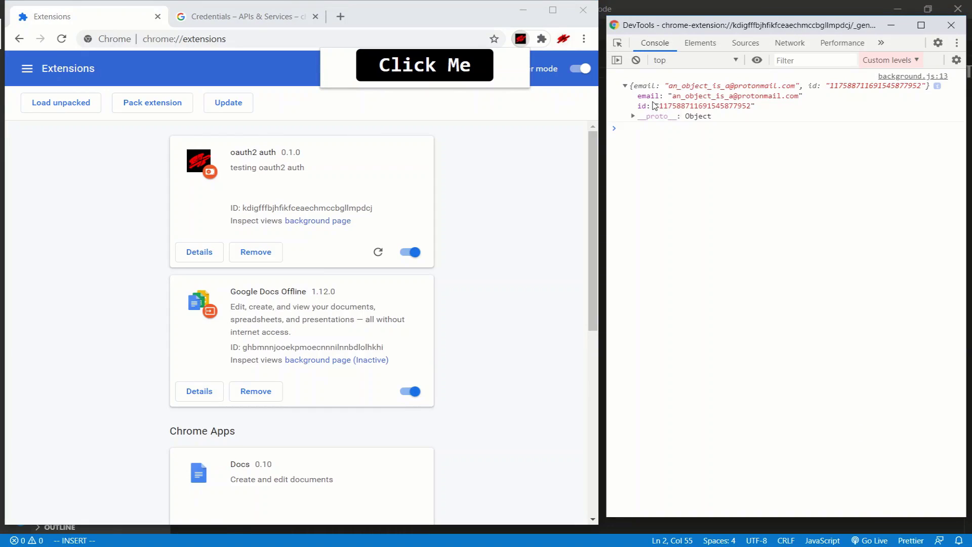
drag(663, 105, 764, 107)
drag(678, 99, 795, 102)
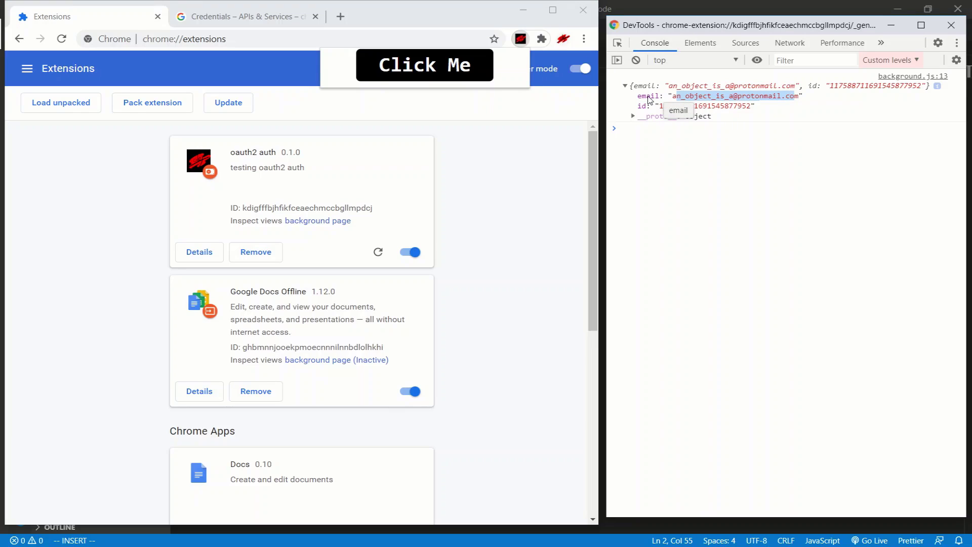
drag(643, 99, 797, 99)
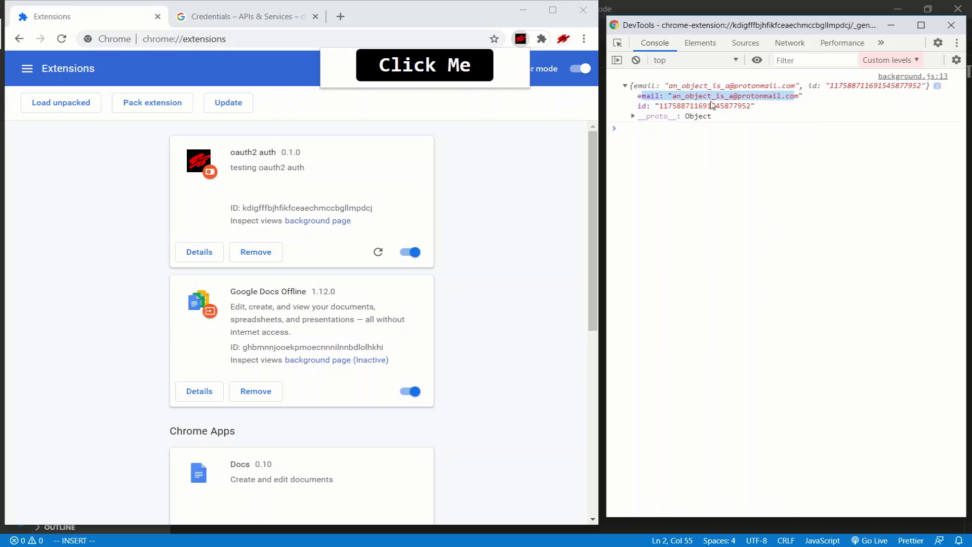
drag(660, 106, 742, 106)
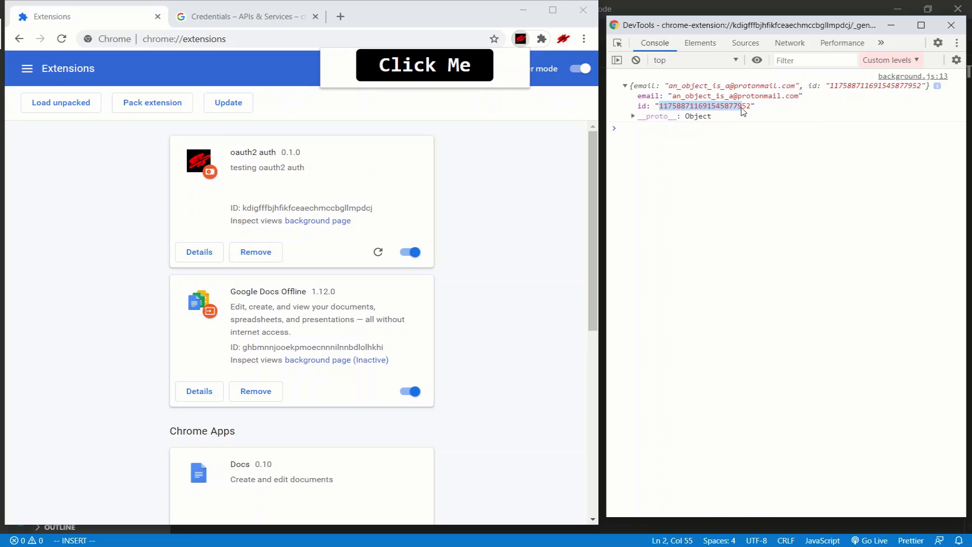